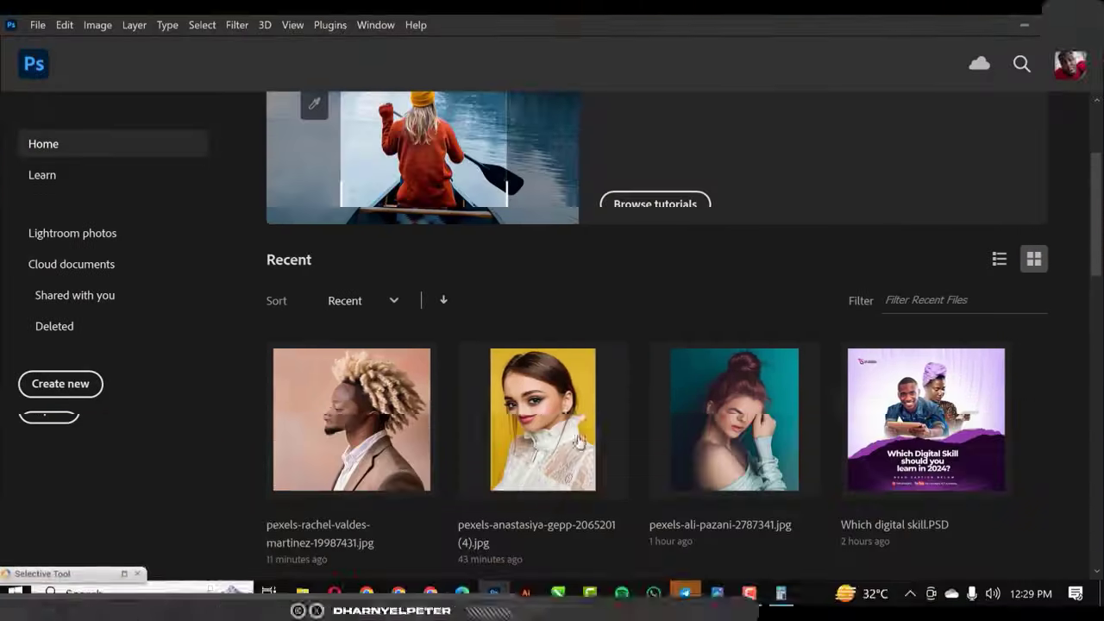
Open the recent portrait of the woman against the teal background and convert its Background layer to a Smart Object.
{"action": "left_click", "coordinate": [725, 440]}
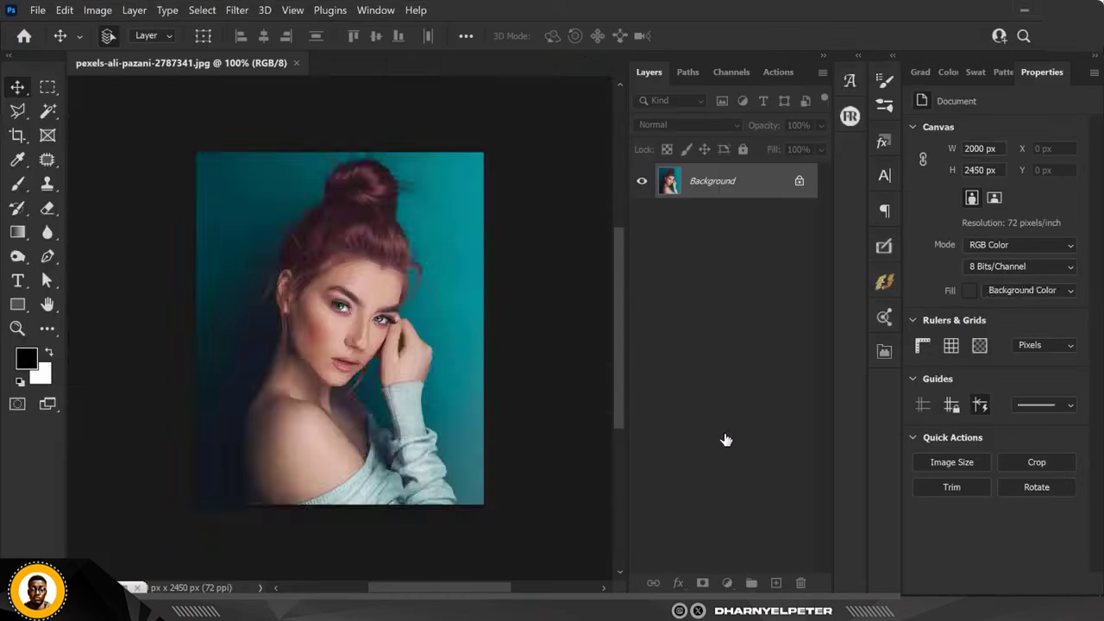
{"action": "key", "text": "ctrl+0"}
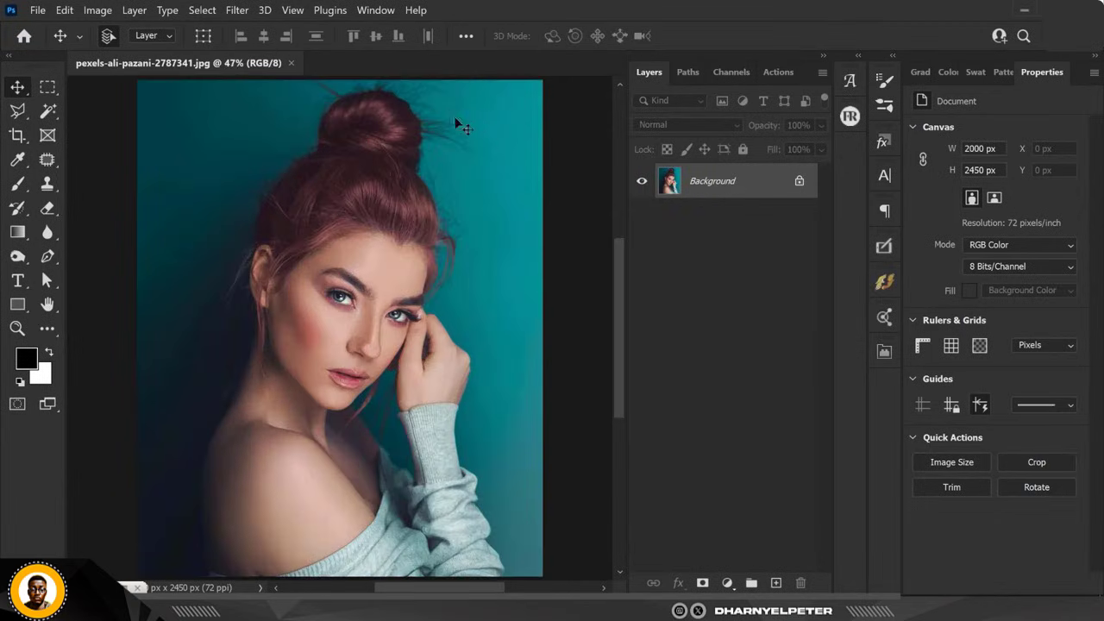
{"action": "right_click", "coordinate": [755, 197]}
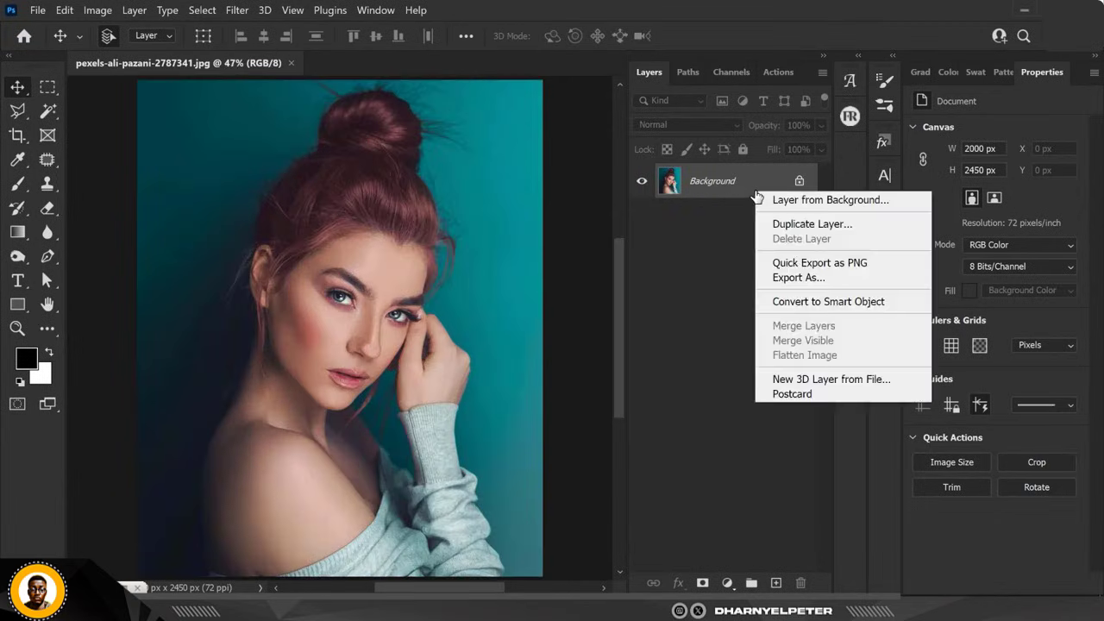
{"action": "left_click", "coordinate": [827, 302]}
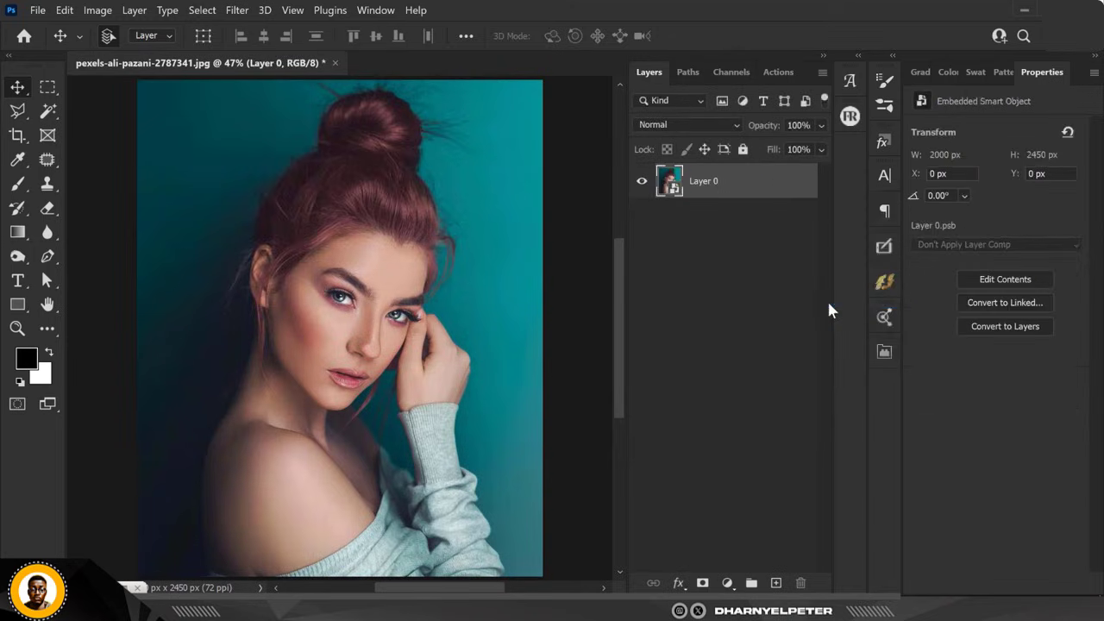
Start a Camera Raw Filter on the portrait layer and set Highlights to -84, Contrast to +20 and Shadows to +45.
{"action": "left_click", "coordinate": [236, 11]}
{"action": "left_click", "coordinate": [284, 123]}
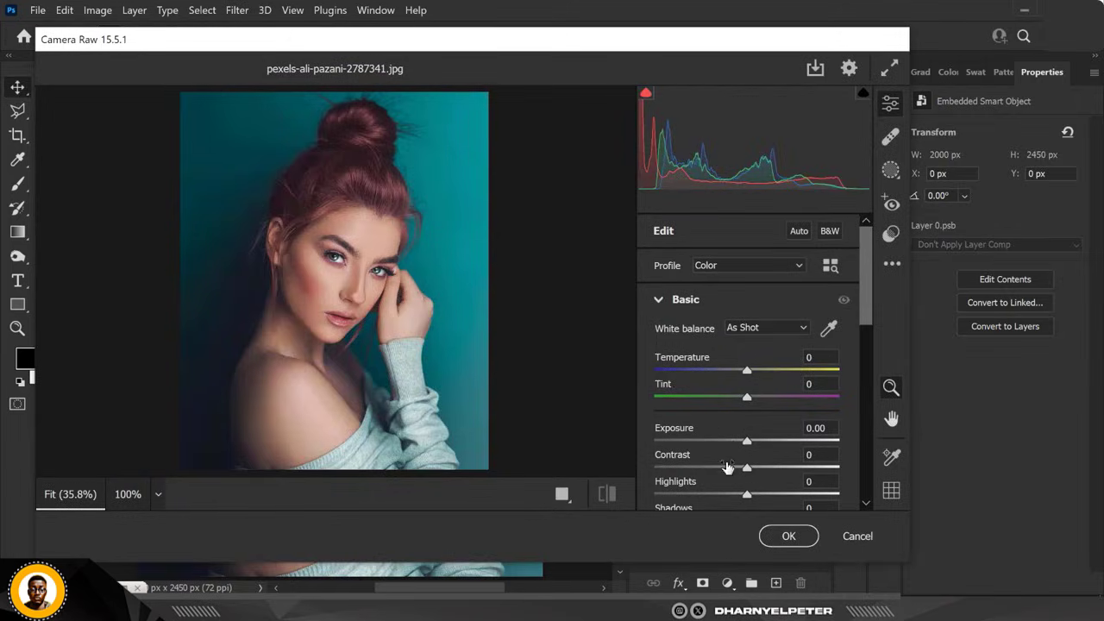
{"action": "scroll", "coordinate": [727, 467], "scroll_direction": "down", "scroll_amount": 2}
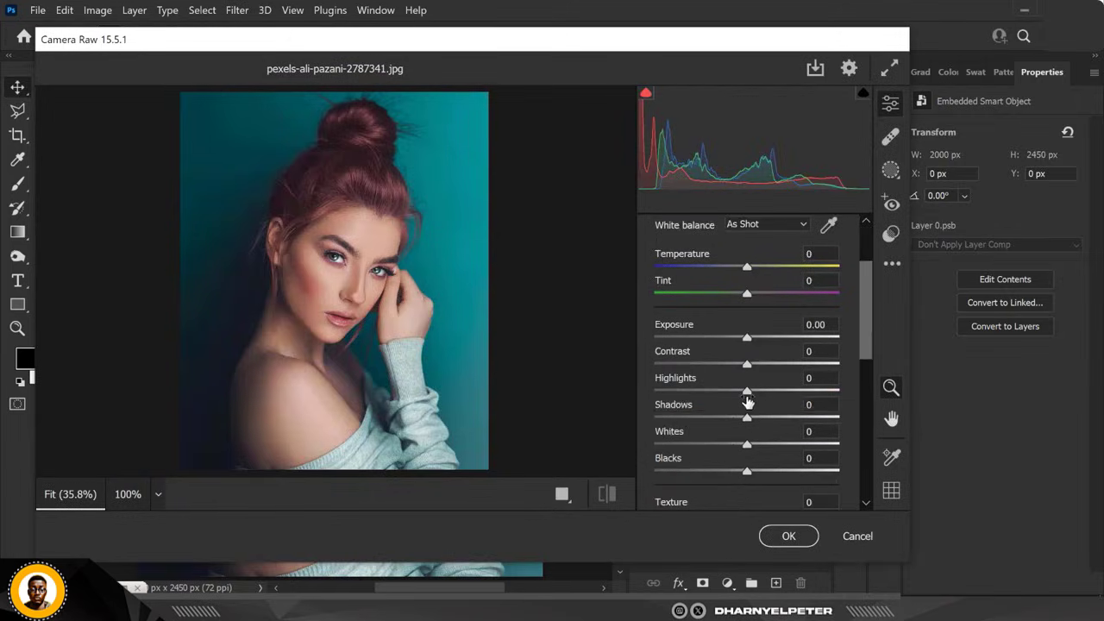
{"action": "left_click_drag", "start_coordinate": [747, 395], "coordinate": [671, 404]}
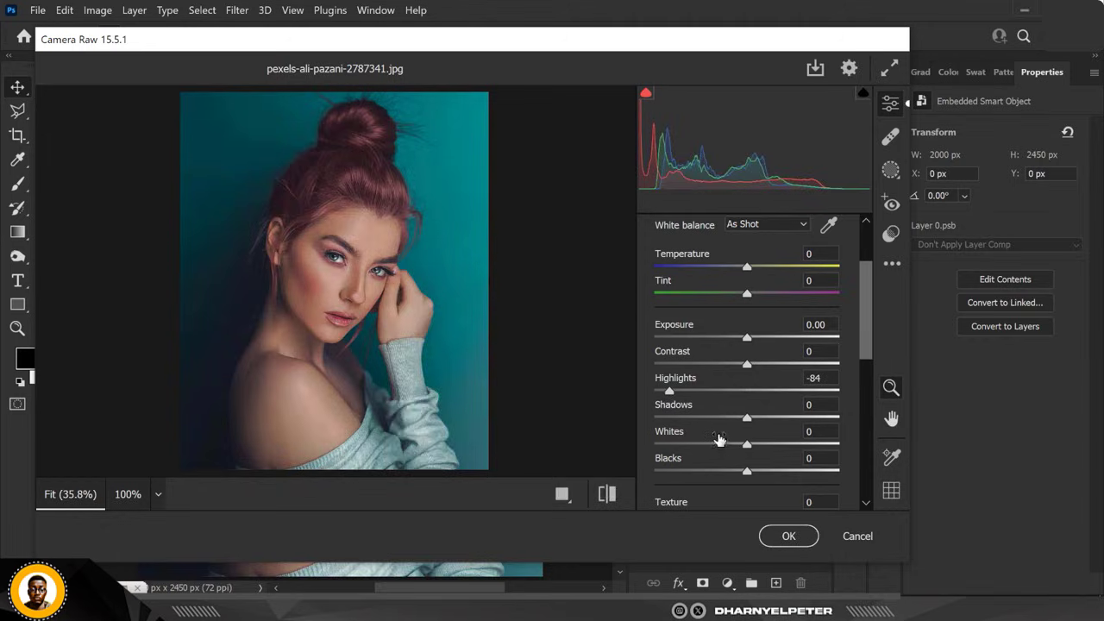
{"action": "left_click_drag", "start_coordinate": [748, 364], "coordinate": [789, 364]}
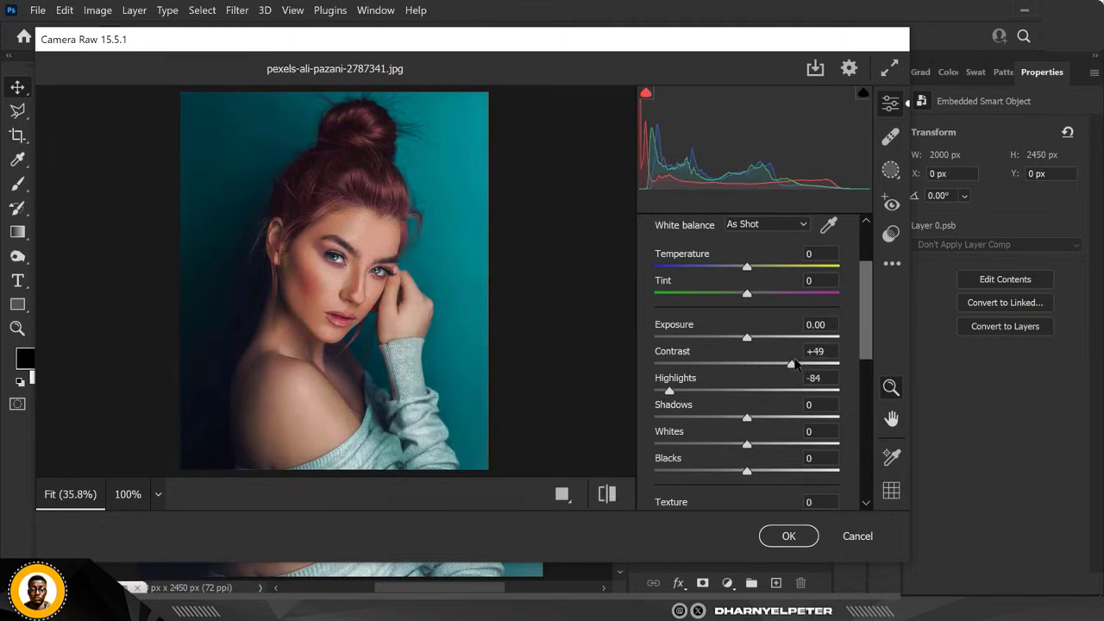
{"action": "left_click_drag", "start_coordinate": [849, 413], "coordinate": [830, 413]}
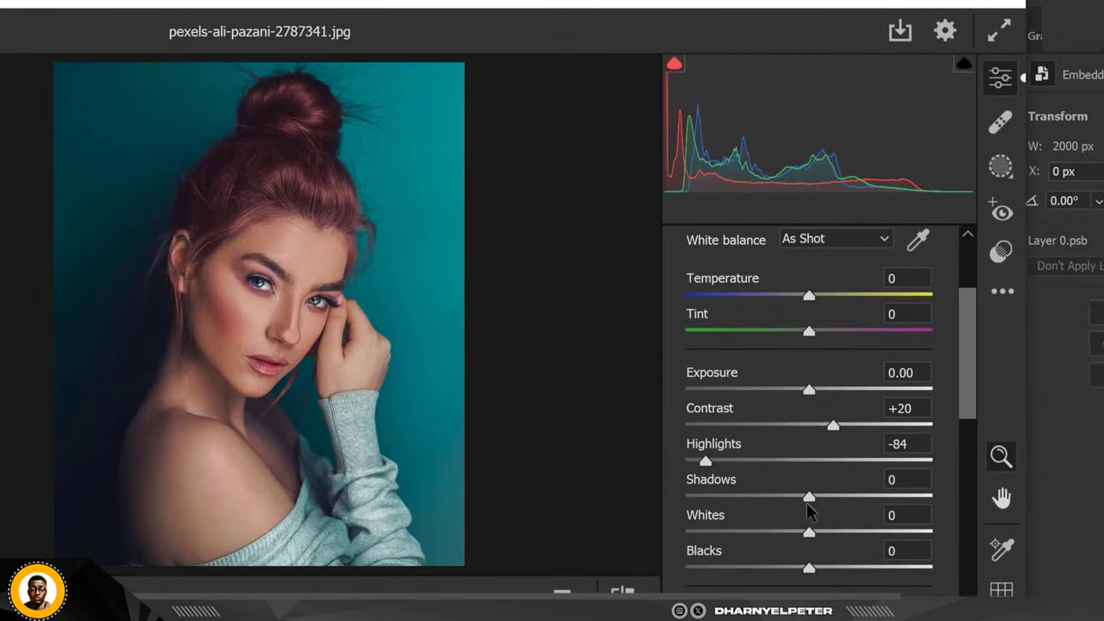
{"action": "left_click_drag", "start_coordinate": [808, 499], "coordinate": [866, 499]}
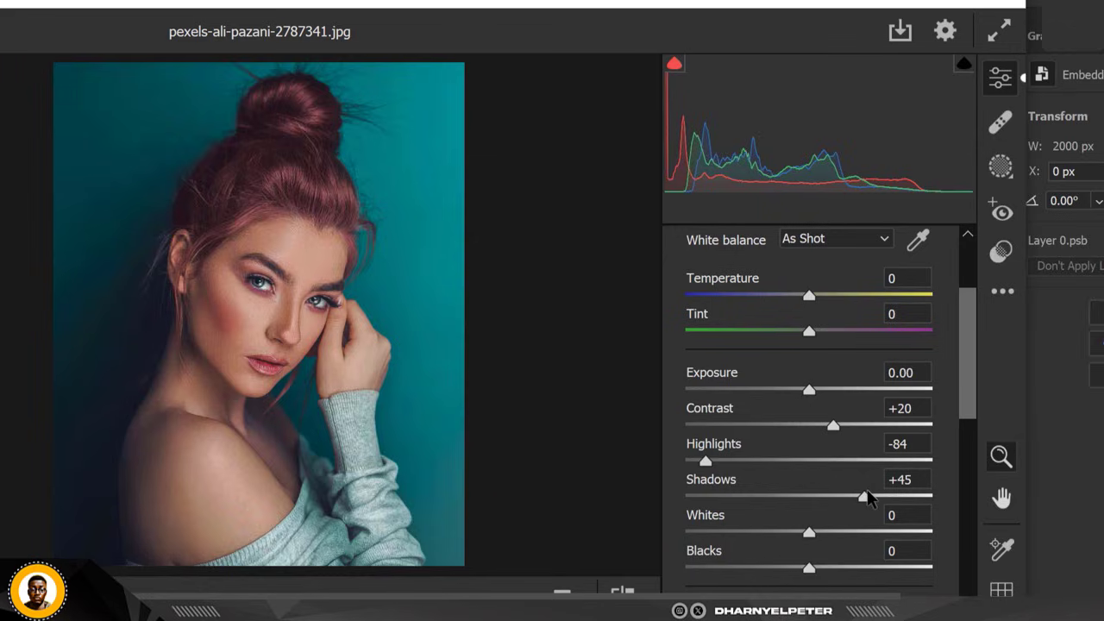
Set Texture to +19 and Clarity to +21 in the Basic adjustments.
{"action": "scroll", "coordinate": [850, 477], "scroll_direction": "down", "scroll_amount": 2}
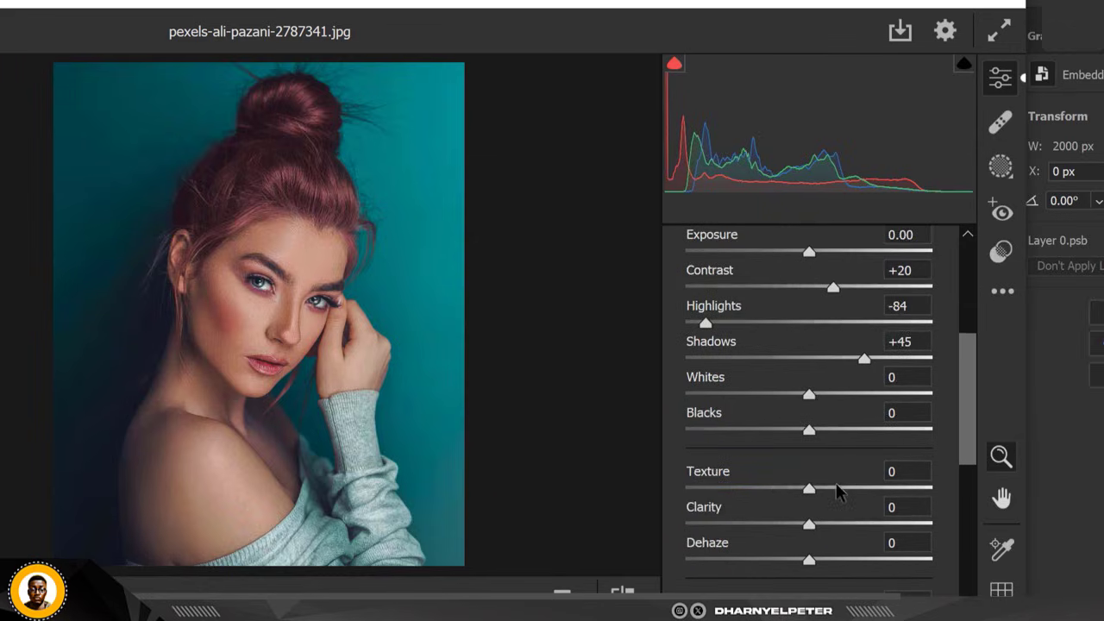
{"action": "left_click_drag", "start_coordinate": [809, 489], "coordinate": [831, 493]}
{"action": "left_click_drag", "start_coordinate": [809, 524], "coordinate": [831, 524]}
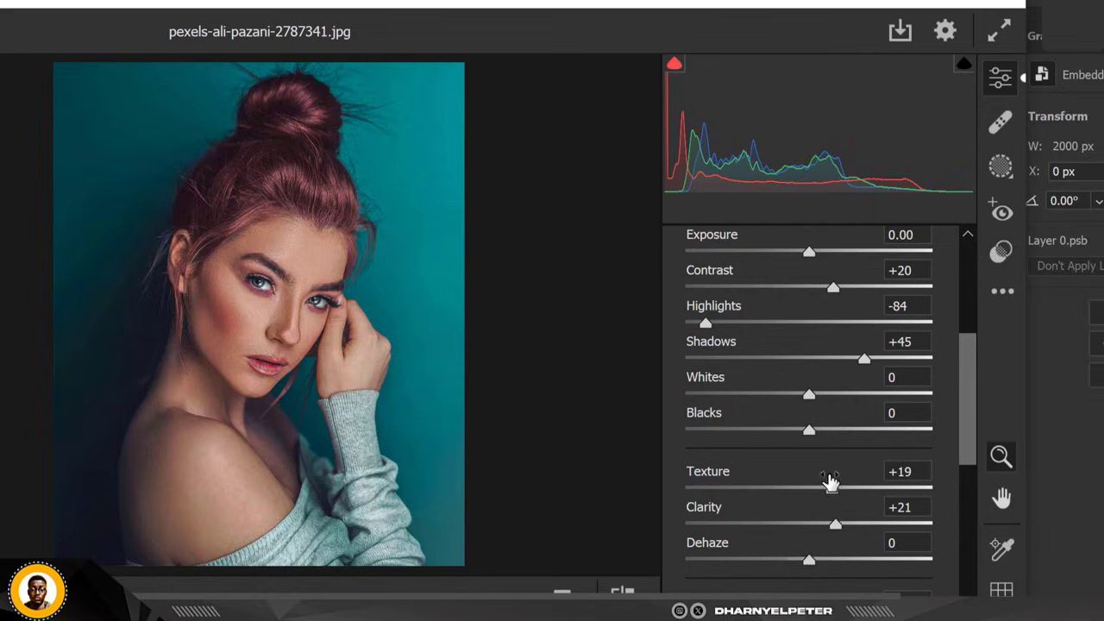
Set the parametric curve's Highlights to +100 and Lights to -26, and apply the Camera Raw Filter.
{"action": "scroll", "coordinate": [830, 487], "scroll_direction": "down", "scroll_amount": 2}
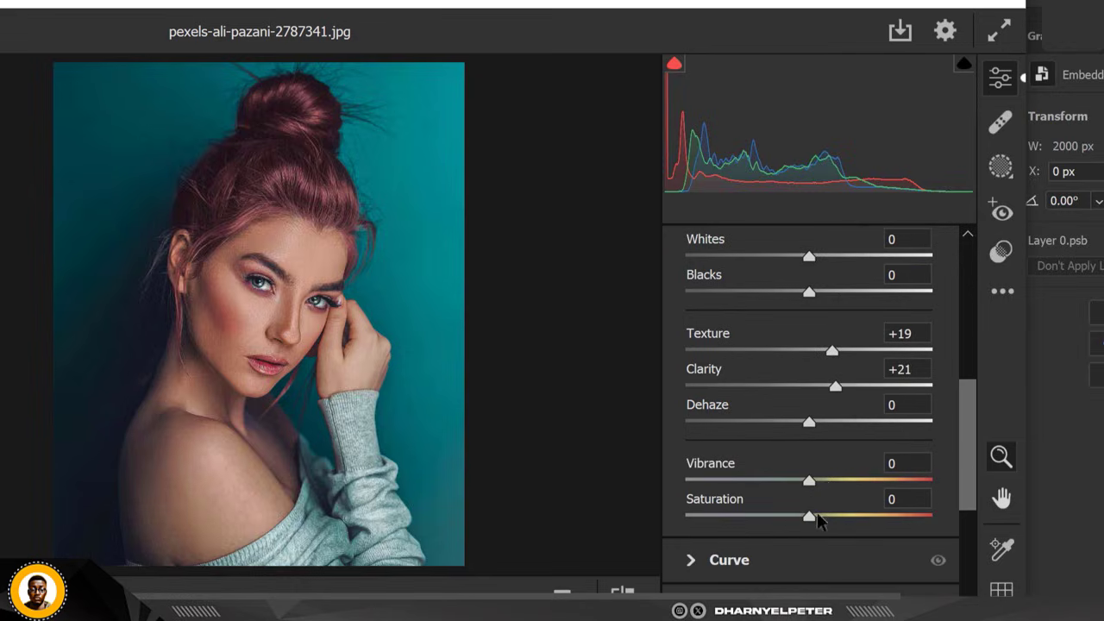
{"action": "left_click", "coordinate": [691, 560]}
{"action": "scroll", "coordinate": [782, 366], "scroll_direction": "down", "scroll_amount": 4}
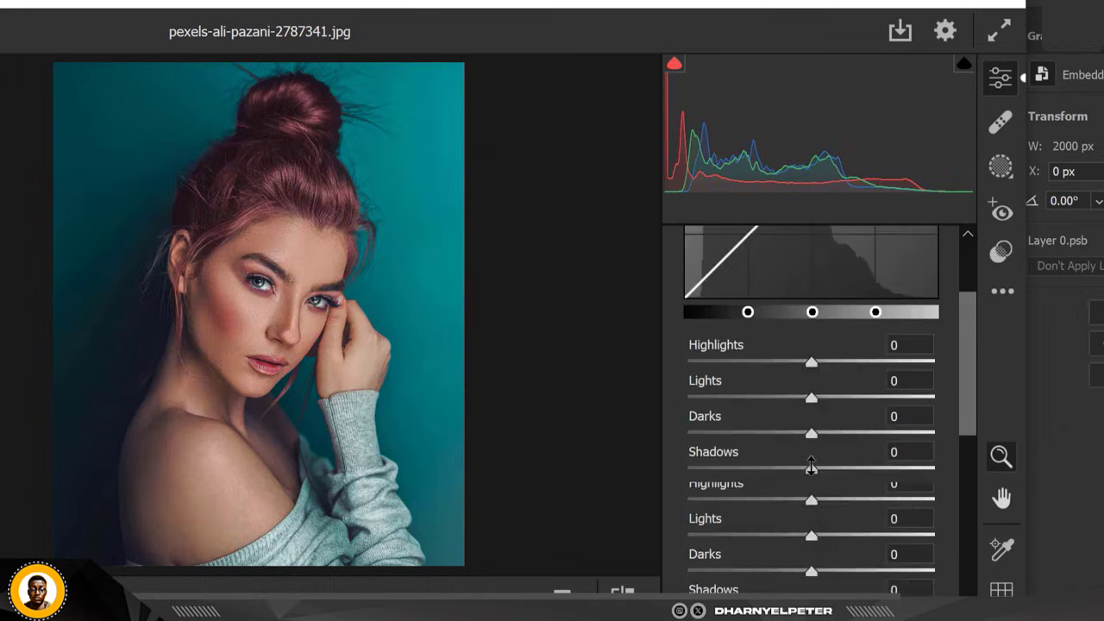
{"action": "scroll", "coordinate": [811, 343], "scroll_direction": "up", "scroll_amount": 4}
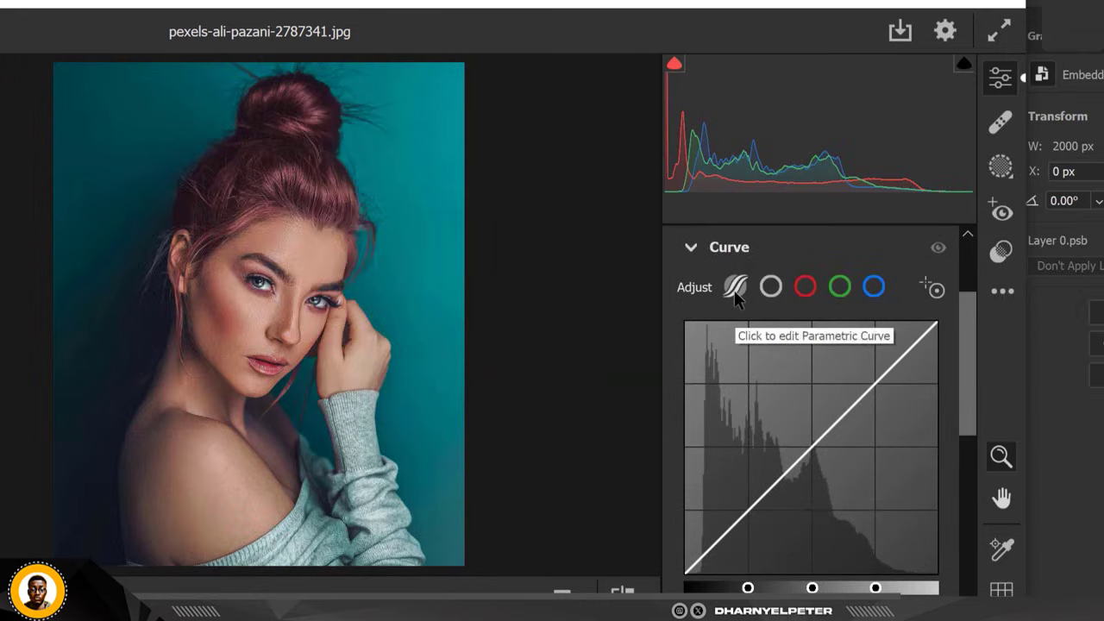
{"action": "left_click", "coordinate": [735, 289]}
{"action": "scroll", "coordinate": [827, 488], "scroll_direction": "down", "scroll_amount": 2}
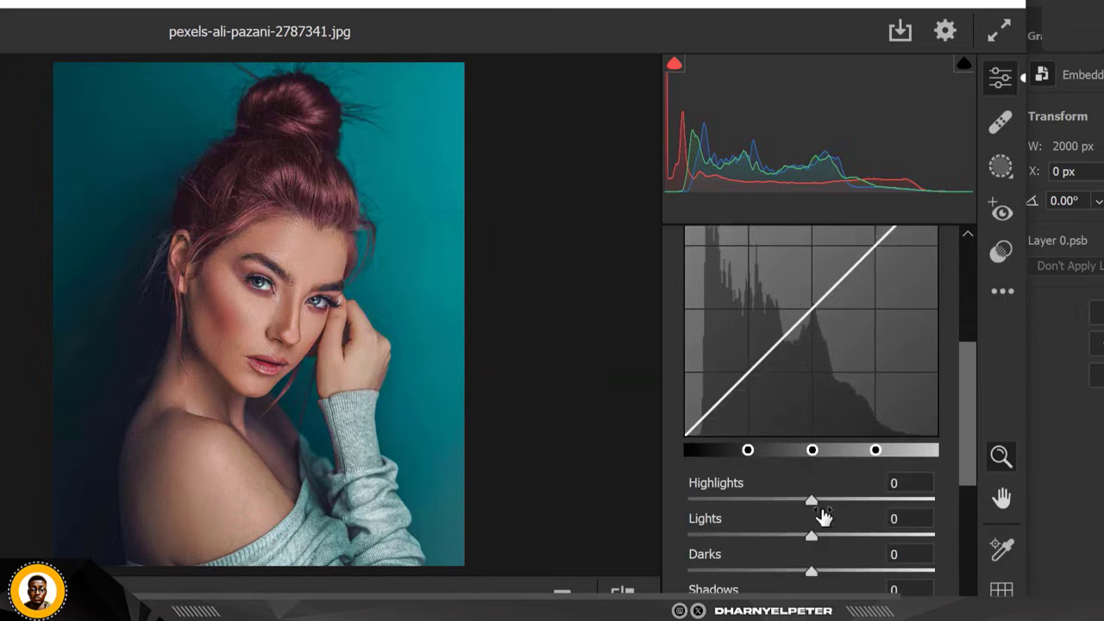
{"action": "left_click_drag", "start_coordinate": [811, 502], "coordinate": [1003, 504]}
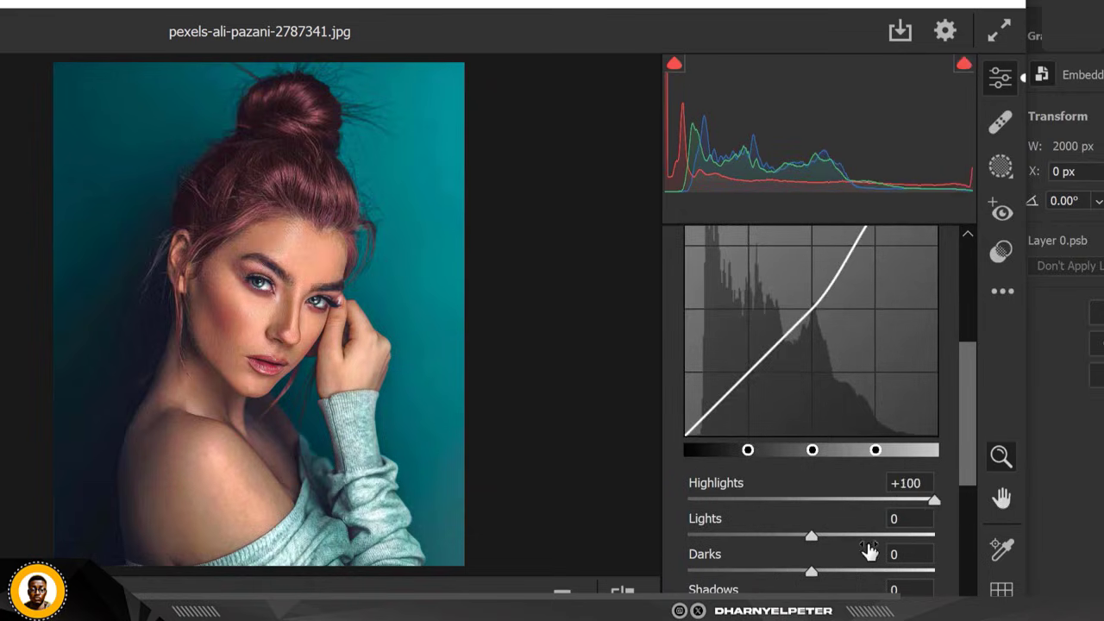
{"action": "left_click_drag", "start_coordinate": [814, 541], "coordinate": [780, 542]}
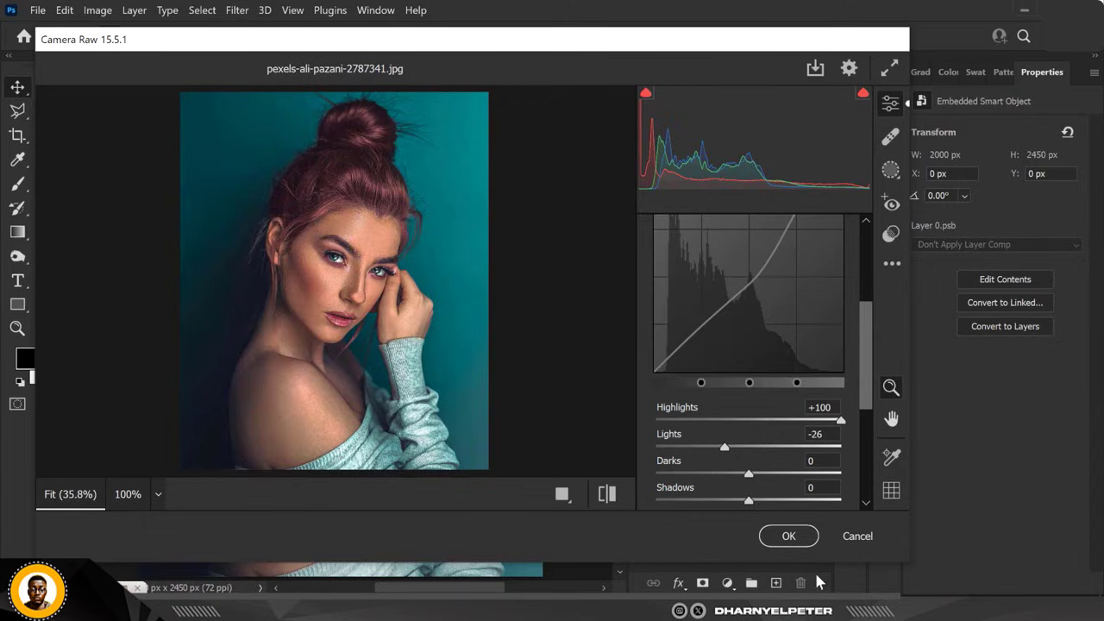
{"action": "left_click", "coordinate": [783, 535]}
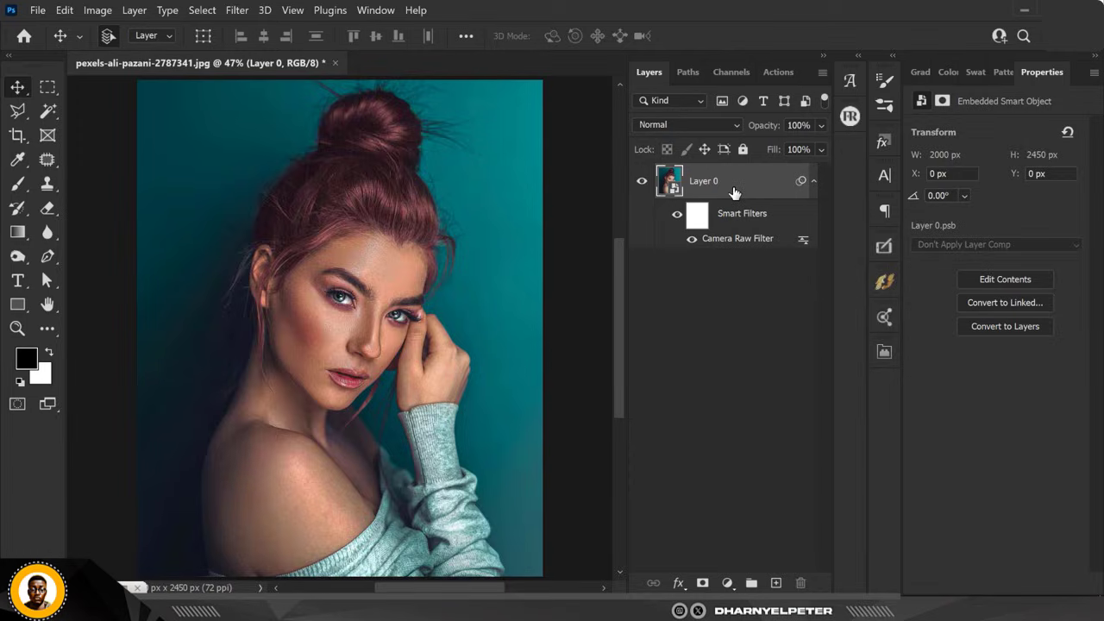
Duplicate the filtered portrait layer and convert the copy to a Smart Object.
{"action": "key", "text": "ctrl+j"}
{"action": "right_click", "coordinate": [757, 183]}
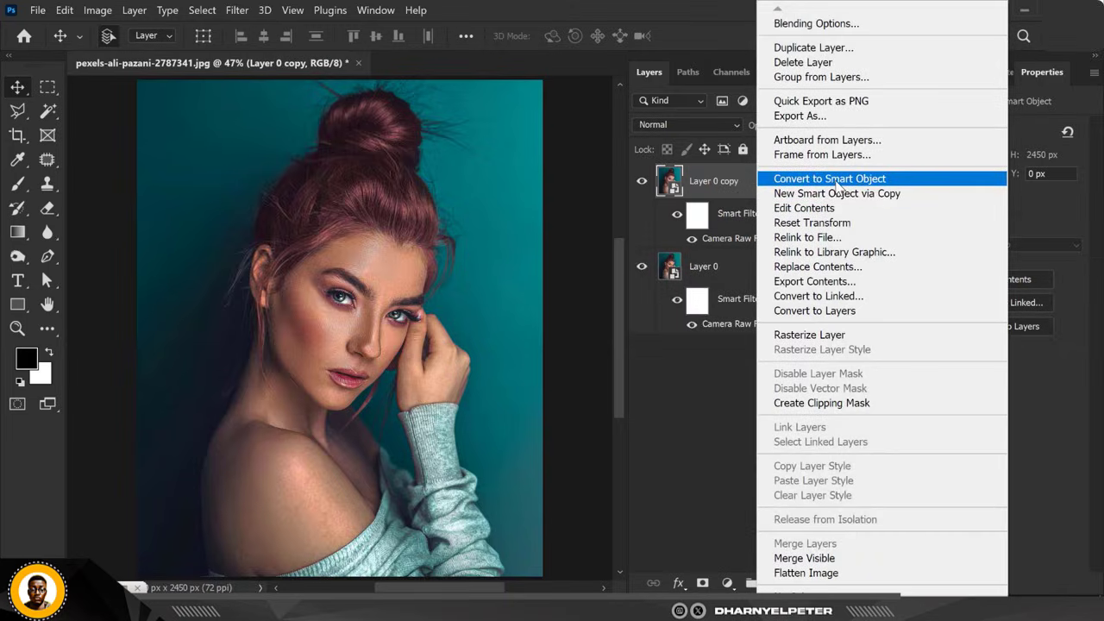
{"action": "left_click", "coordinate": [830, 178]}
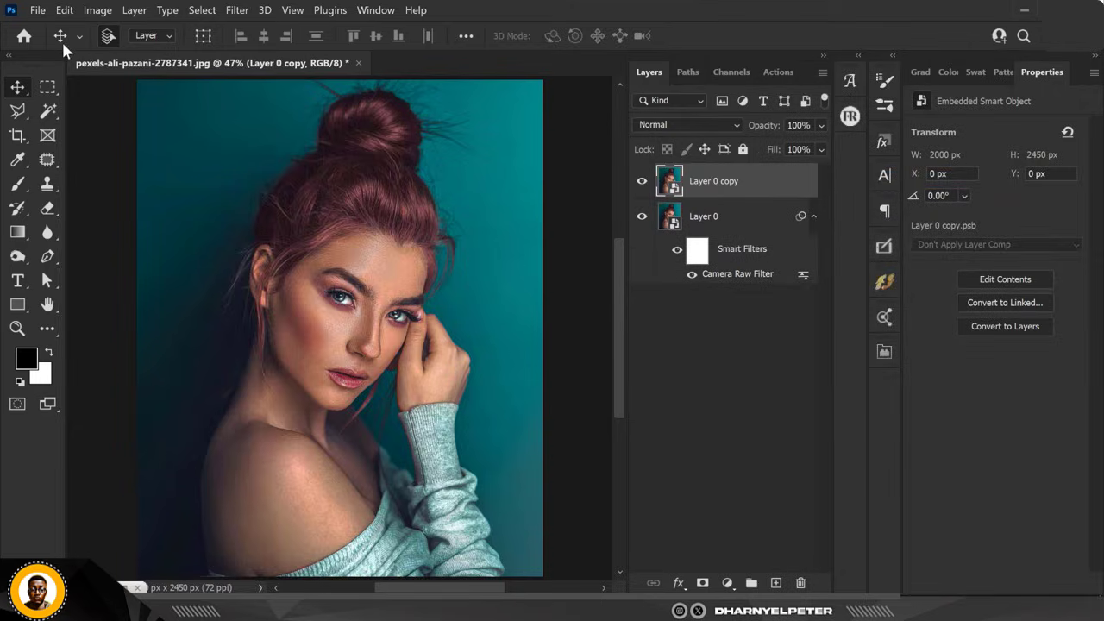
Start a Camera Raw Filter on the copied layer and set Texture to -95 and Clarity to +49.
{"action": "left_click", "coordinate": [237, 10]}
{"action": "left_click", "coordinate": [306, 127]}
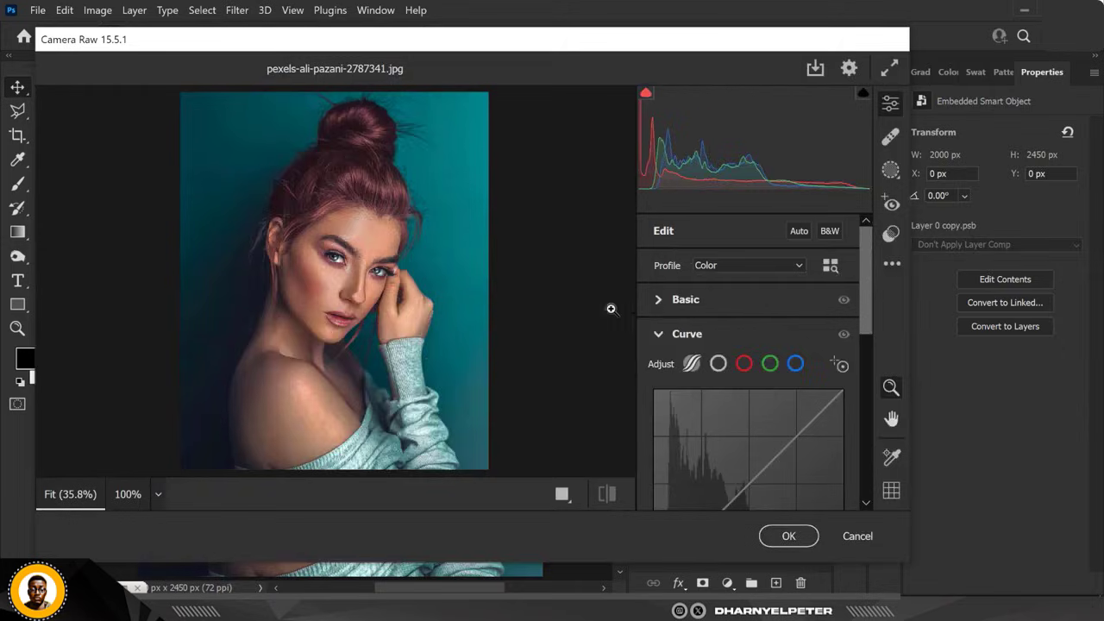
{"action": "left_click", "coordinate": [660, 340]}
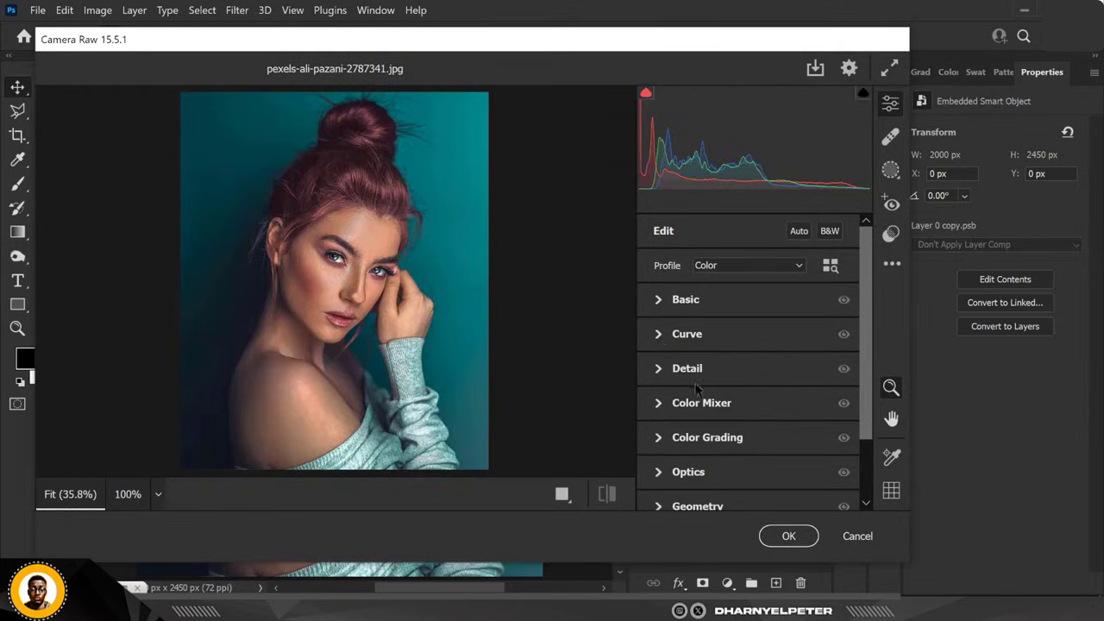
{"action": "left_click", "coordinate": [662, 300]}
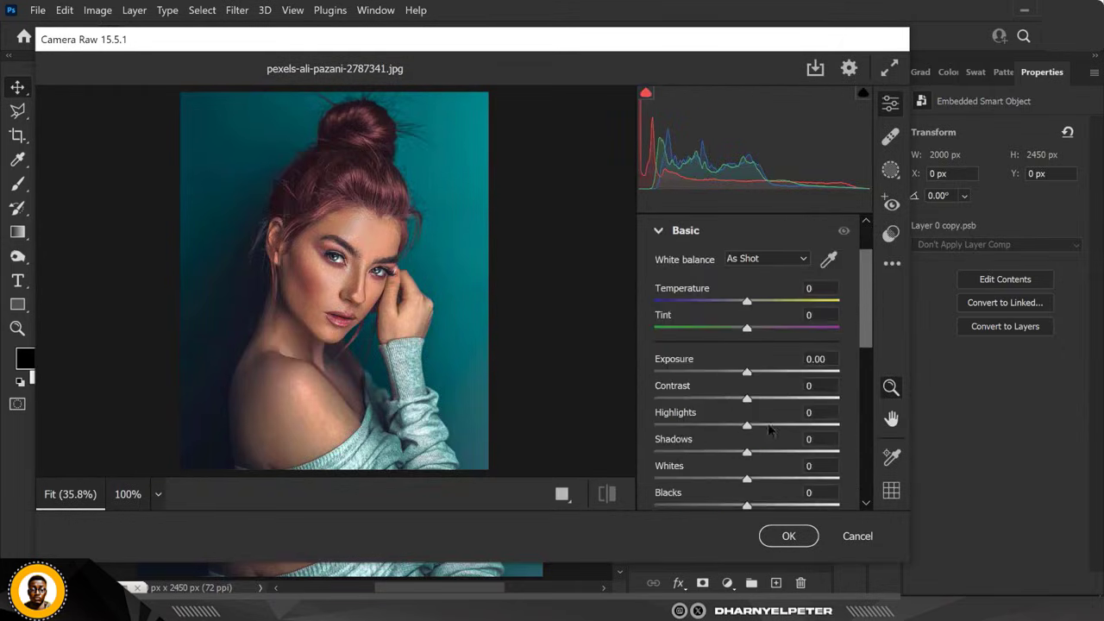
{"action": "scroll", "coordinate": [793, 453], "scroll_direction": "down", "scroll_amount": 2}
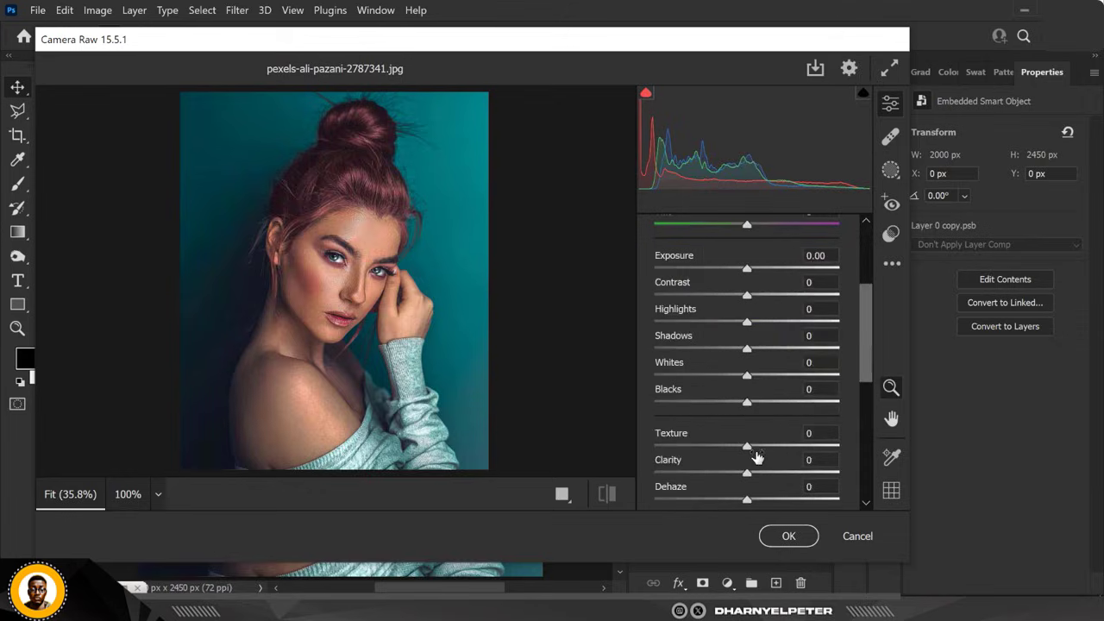
{"action": "left_click_drag", "start_coordinate": [747, 444], "coordinate": [659, 447]}
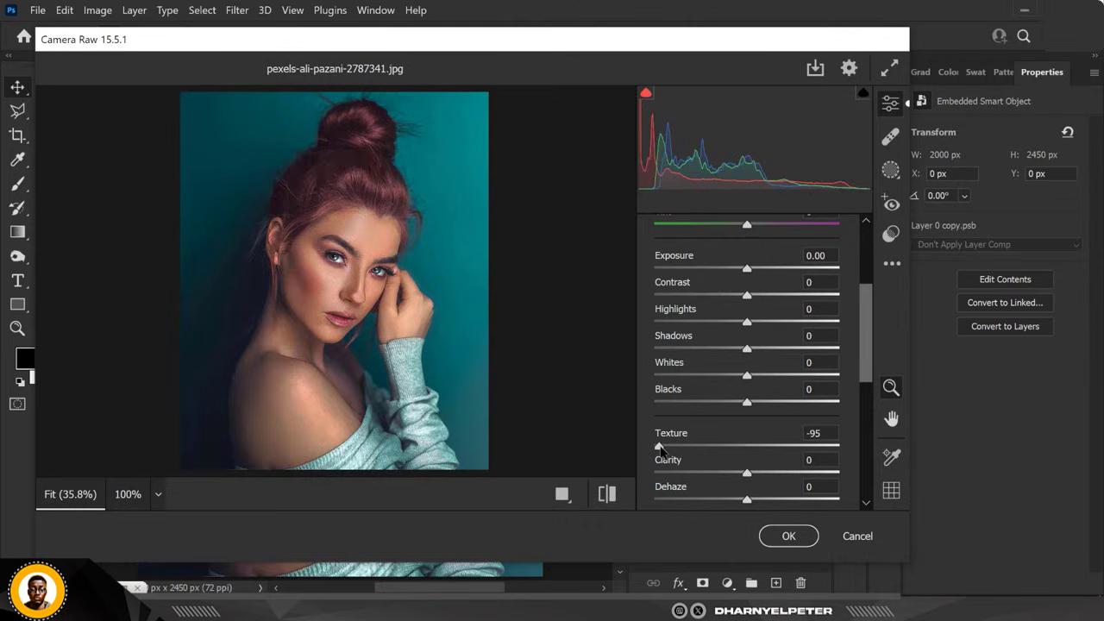
{"action": "left_click_drag", "start_coordinate": [748, 475], "coordinate": [791, 475]}
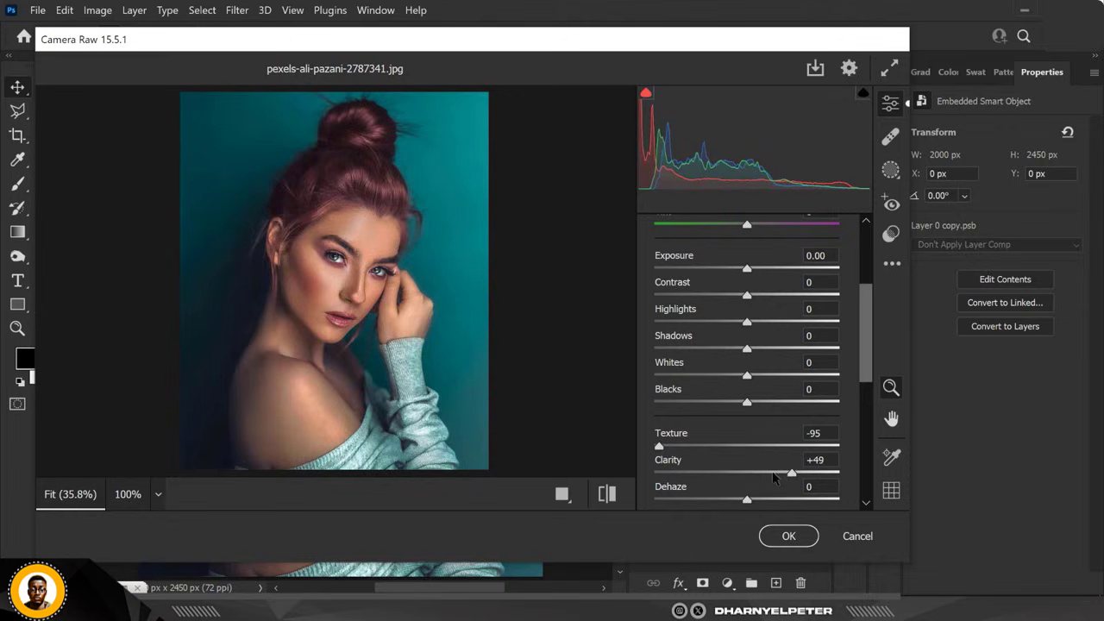
{"action": "key", "text": "BackSpace"}
{"action": "type", "text": "9"}
Set Dehaze to +25 and apply the Camera Raw Filter to the copied layer.
{"action": "scroll", "coordinate": [725, 481], "scroll_direction": "down", "scroll_amount": 2}
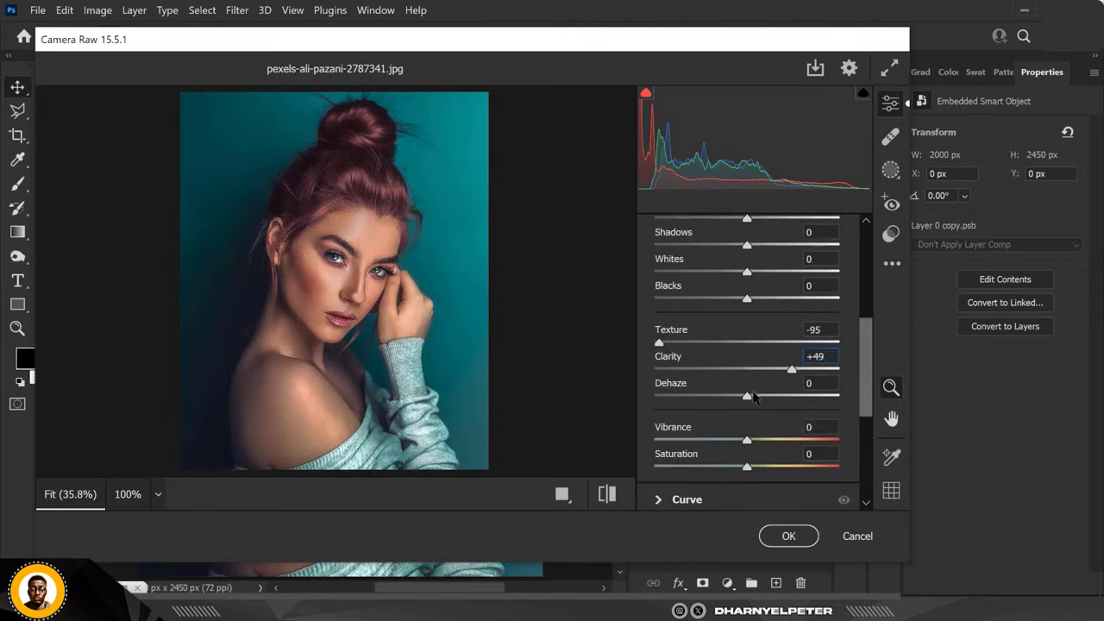
{"action": "left_click_drag", "start_coordinate": [749, 396], "coordinate": [773, 399]}
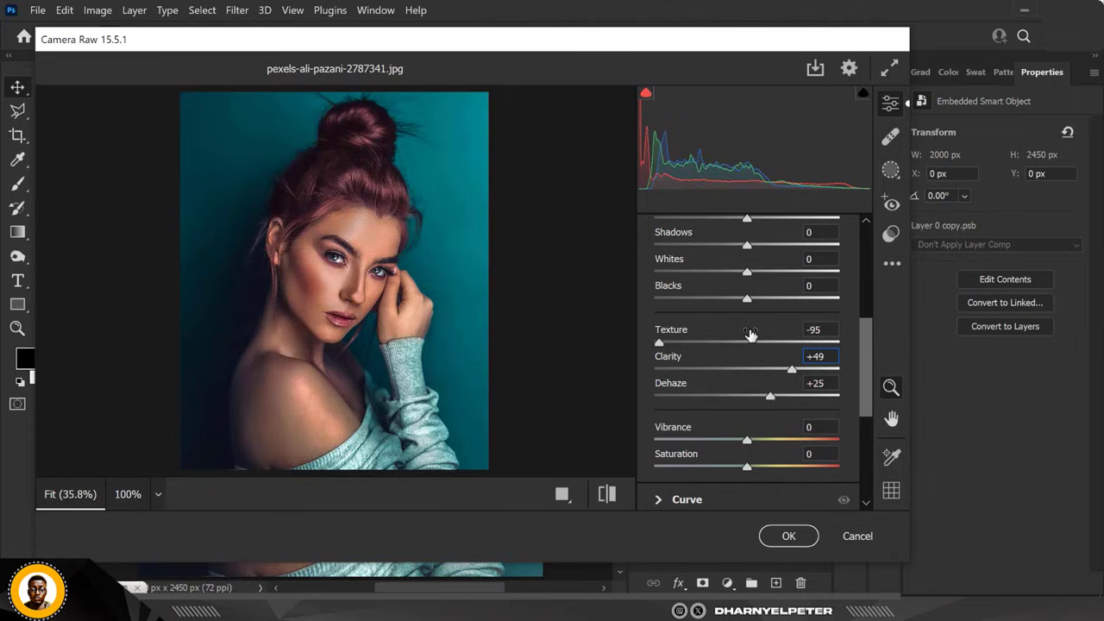
{"action": "left_click", "coordinate": [789, 536]}
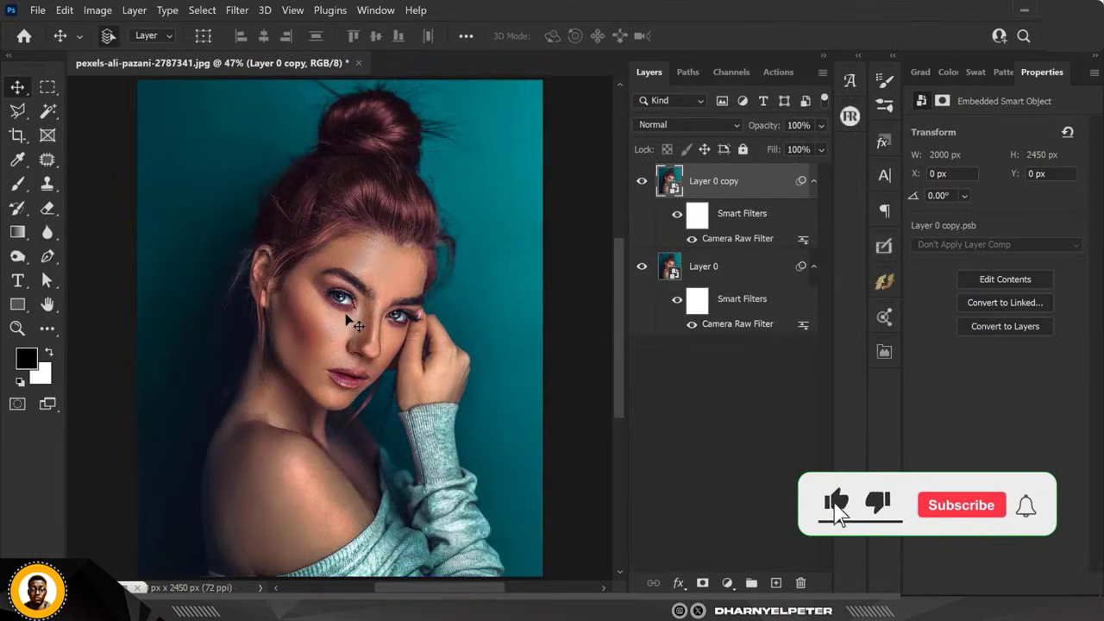
Add a layer mask to Layer 0 copy and invert it to black.
{"action": "key", "text": "XF86MonBrightnessUp"}
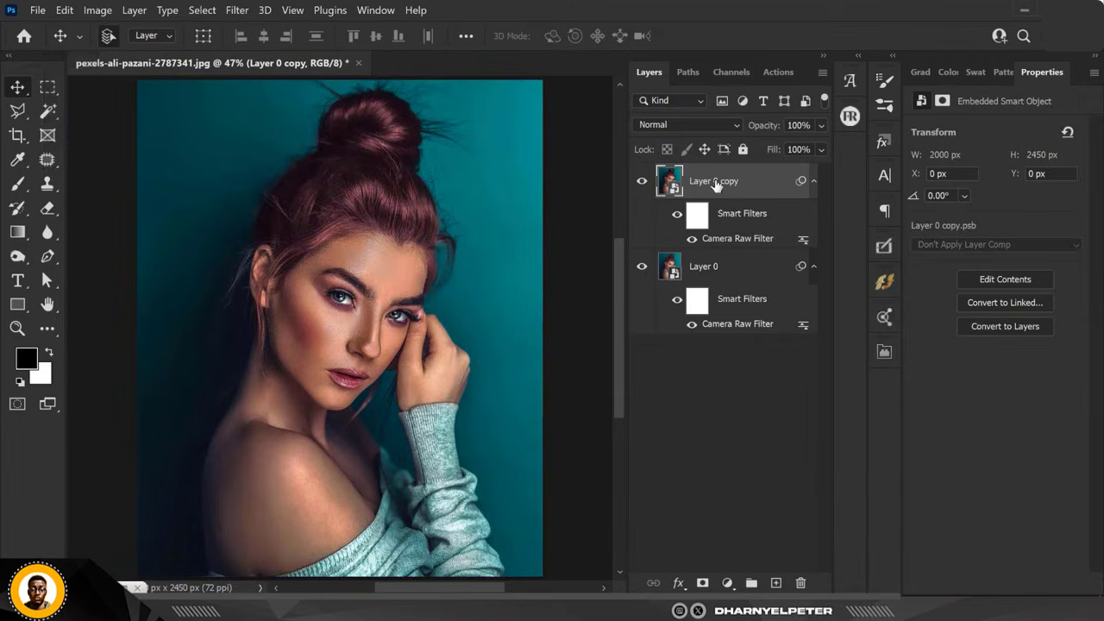
{"action": "left_click", "coordinate": [703, 583]}
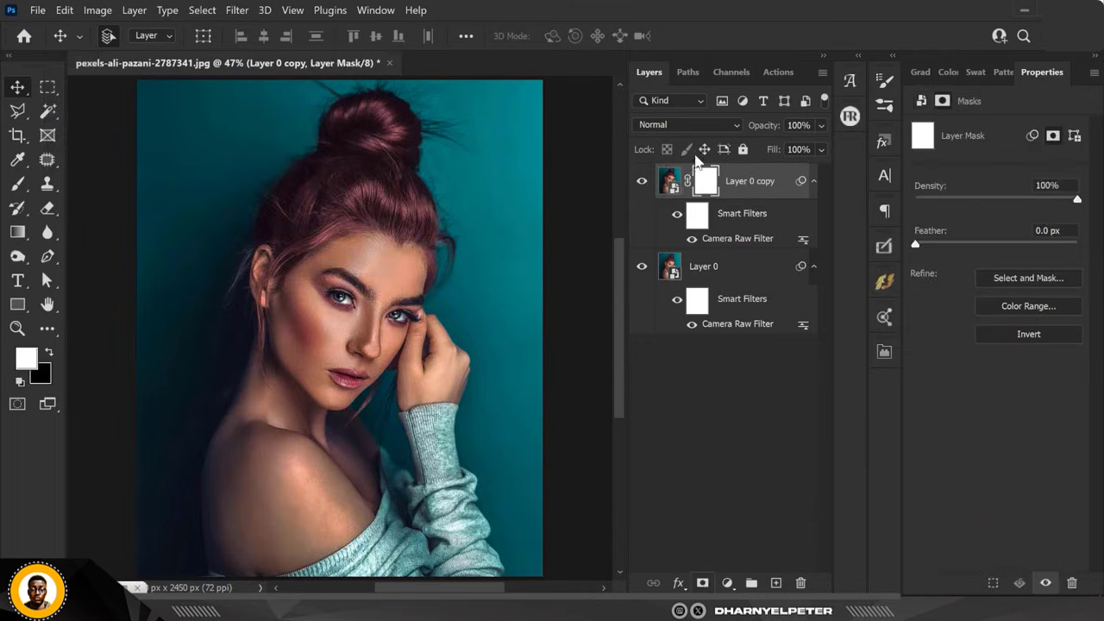
{"action": "key", "text": "ctrl+i"}
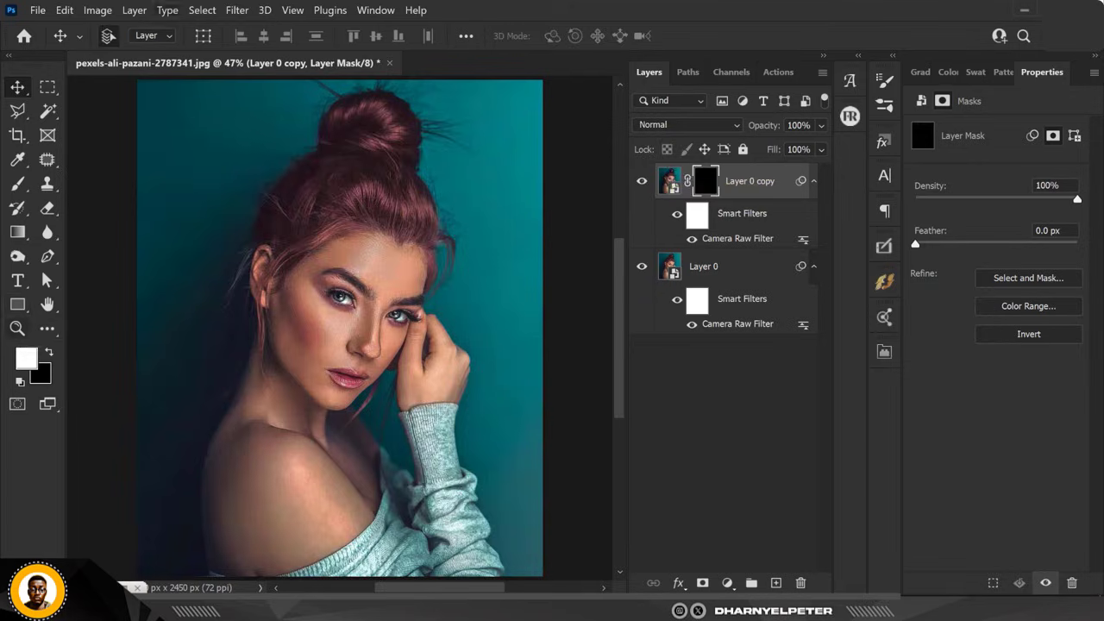
Paint over the forehead in white on Layer 0 copy's mask with a 200 px Soft Round brush at 11% flow.
{"action": "key", "text": "b"}
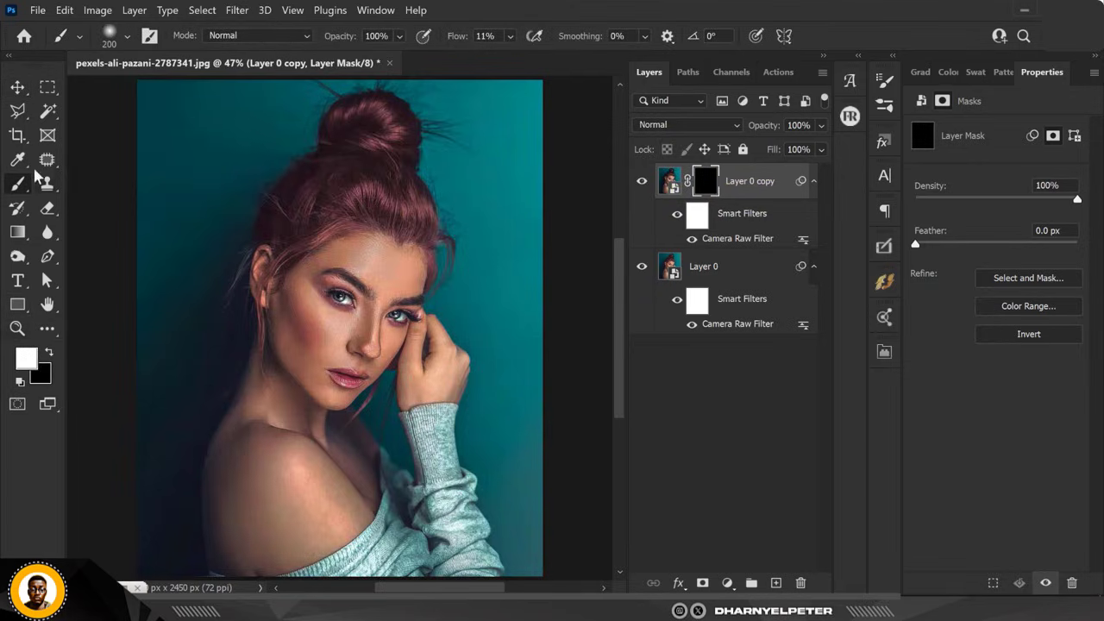
{"action": "left_click", "coordinate": [126, 34]}
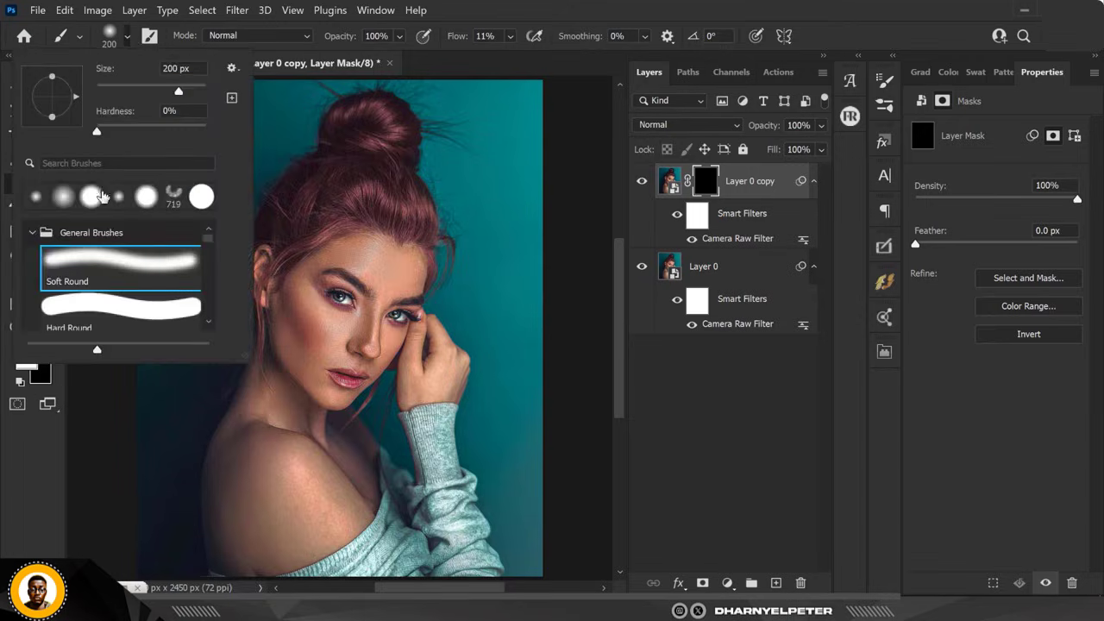
{"action": "left_click", "coordinate": [706, 184]}
{"action": "scroll", "coordinate": [352, 265], "scroll_direction": "up", "scroll_amount": 2}
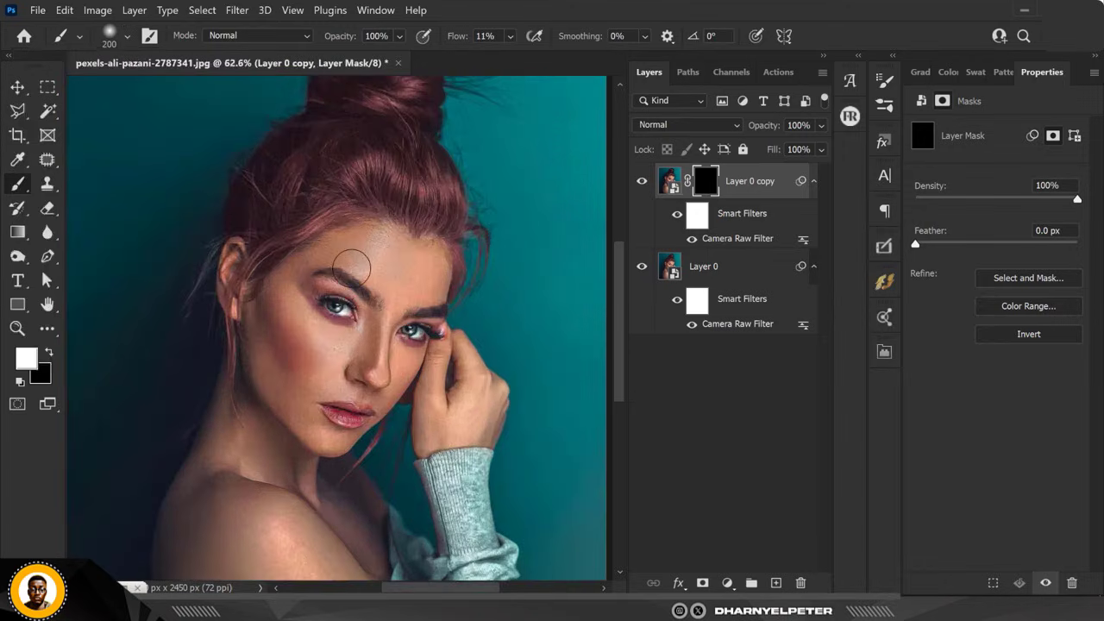
{"action": "scroll", "coordinate": [359, 250], "scroll_direction": "up", "scroll_amount": 1}
{"action": "mouse_move", "coordinate": [380, 256]}
{"action": "left_mouse_down"}
{"action": "mouse_move", "coordinate": [357, 239]}
{"action": "mouse_move", "coordinate": [401, 263]}
{"action": "mouse_move", "coordinate": [392, 267]}
{"action": "left_mouse_up"}
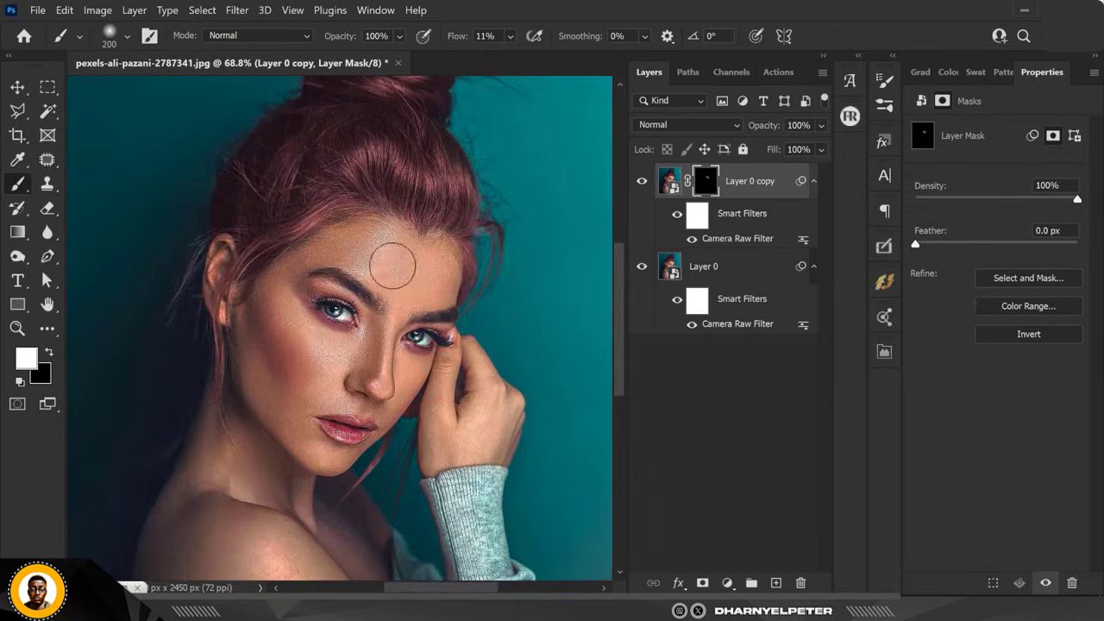
Raise the brush flow to 100% and paint the forehead and brow area white on Layer 0 copy's mask.
{"action": "left_click", "coordinate": [509, 35]}
{"action": "left_click_drag", "start_coordinate": [519, 59], "coordinate": [602, 54]}
{"action": "mouse_move", "coordinate": [406, 264]}
{"action": "left_mouse_down"}
{"action": "mouse_move", "coordinate": [382, 251]}
{"action": "mouse_move", "coordinate": [417, 296]}
{"action": "left_mouse_up"}
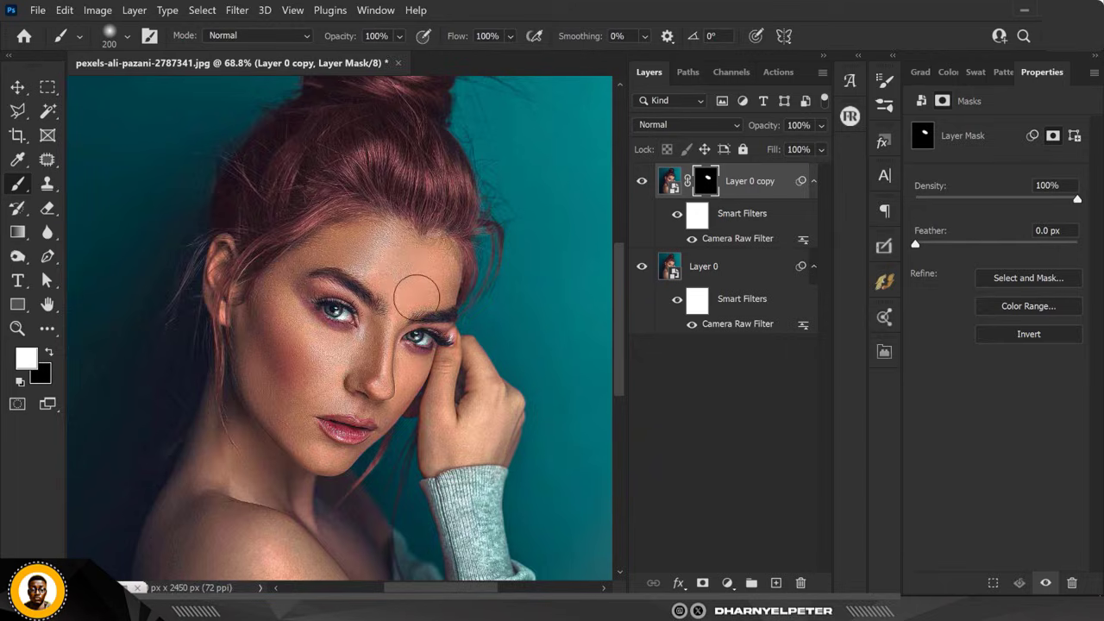
{"action": "mouse_move", "coordinate": [417, 295]}
{"action": "left_mouse_down"}
{"action": "mouse_move", "coordinate": [406, 266]}
{"action": "mouse_move", "coordinate": [370, 233]}
{"action": "mouse_move", "coordinate": [403, 269]}
{"action": "mouse_move", "coordinate": [257, 308]}
{"action": "mouse_move", "coordinate": [289, 358]}
{"action": "mouse_move", "coordinate": [269, 341]}
{"action": "mouse_move", "coordinate": [289, 356]}
{"action": "mouse_move", "coordinate": [334, 314]}
{"action": "mouse_move", "coordinate": [366, 321]}
{"action": "left_mouse_up"}
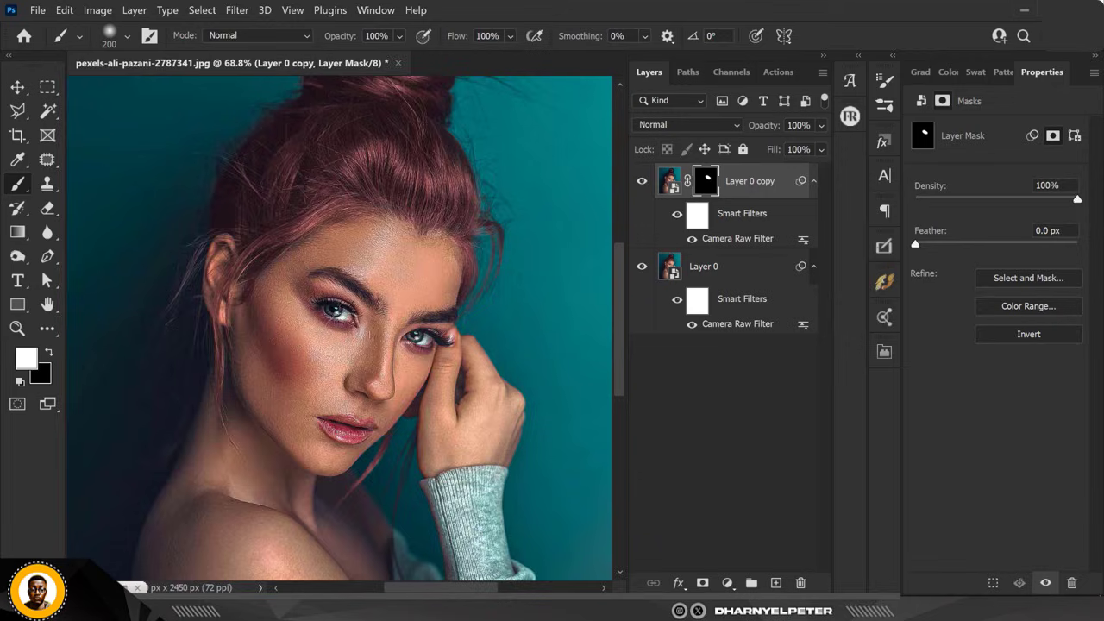
Paint the remaining face, neck and shoulder skin white on Layer 0 copy's mask and compare with the layer hidden.
{"action": "mouse_move", "coordinate": [278, 377]}
{"action": "left_mouse_down"}
{"action": "mouse_move", "coordinate": [269, 322]}
{"action": "mouse_move", "coordinate": [262, 356]}
{"action": "mouse_move", "coordinate": [316, 452]}
{"action": "mouse_move", "coordinate": [332, 459]}
{"action": "mouse_move", "coordinate": [371, 435]}
{"action": "mouse_move", "coordinate": [368, 356]}
{"action": "mouse_move", "coordinate": [356, 388]}
{"action": "mouse_move", "coordinate": [418, 371]}
{"action": "mouse_move", "coordinate": [427, 414]}
{"action": "mouse_move", "coordinate": [443, 420]}
{"action": "mouse_move", "coordinate": [465, 396]}
{"action": "mouse_move", "coordinate": [513, 435]}
{"action": "mouse_move", "coordinate": [437, 440]}
{"action": "mouse_move", "coordinate": [405, 257]}
{"action": "mouse_move", "coordinate": [328, 245]}
{"action": "mouse_move", "coordinate": [255, 323]}
{"action": "left_mouse_up"}
{"action": "mouse_move", "coordinate": [262, 385]}
{"action": "left_mouse_down"}
{"action": "mouse_move", "coordinate": [297, 446]}
{"action": "mouse_move", "coordinate": [273, 485]}
{"action": "mouse_move", "coordinate": [226, 469]}
{"action": "mouse_move", "coordinate": [231, 516]}
{"action": "mouse_move", "coordinate": [253, 510]}
{"action": "mouse_move", "coordinate": [303, 345]}
{"action": "mouse_move", "coordinate": [302, 305]}
{"action": "left_mouse_up"}
{"action": "mouse_move", "coordinate": [264, 254]}
{"action": "left_mouse_down"}
{"action": "mouse_move", "coordinate": [229, 358]}
{"action": "mouse_move", "coordinate": [272, 326]}
{"action": "mouse_move", "coordinate": [357, 391]}
{"action": "mouse_move", "coordinate": [359, 373]}
{"action": "mouse_move", "coordinate": [379, 375]}
{"action": "mouse_move", "coordinate": [277, 273]}
{"action": "mouse_move", "coordinate": [417, 385]}
{"action": "mouse_move", "coordinate": [414, 414]}
{"action": "mouse_move", "coordinate": [355, 457]}
{"action": "mouse_move", "coordinate": [241, 500]}
{"action": "left_mouse_up"}
{"action": "mouse_move", "coordinate": [256, 461]}
{"action": "left_mouse_down"}
{"action": "mouse_move", "coordinate": [264, 353]}
{"action": "mouse_move", "coordinate": [365, 369]}
{"action": "mouse_move", "coordinate": [250, 330]}
{"action": "left_mouse_up"}
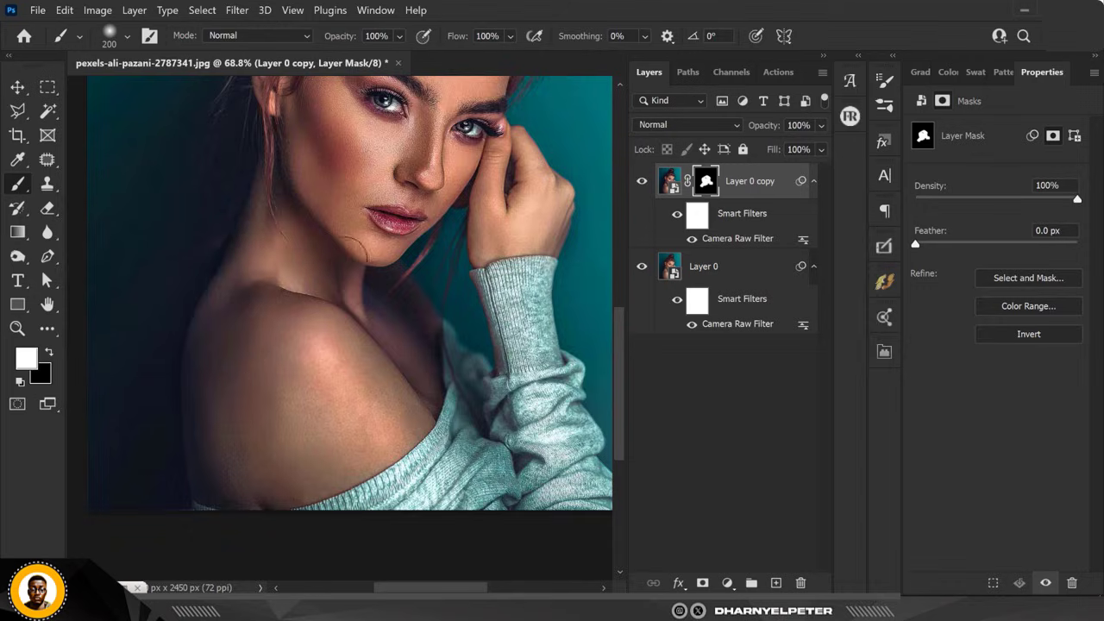
{"action": "left_click_drag", "start_coordinate": [312, 194], "coordinate": [301, 312]}
{"action": "key", "text": "ctrl+0"}
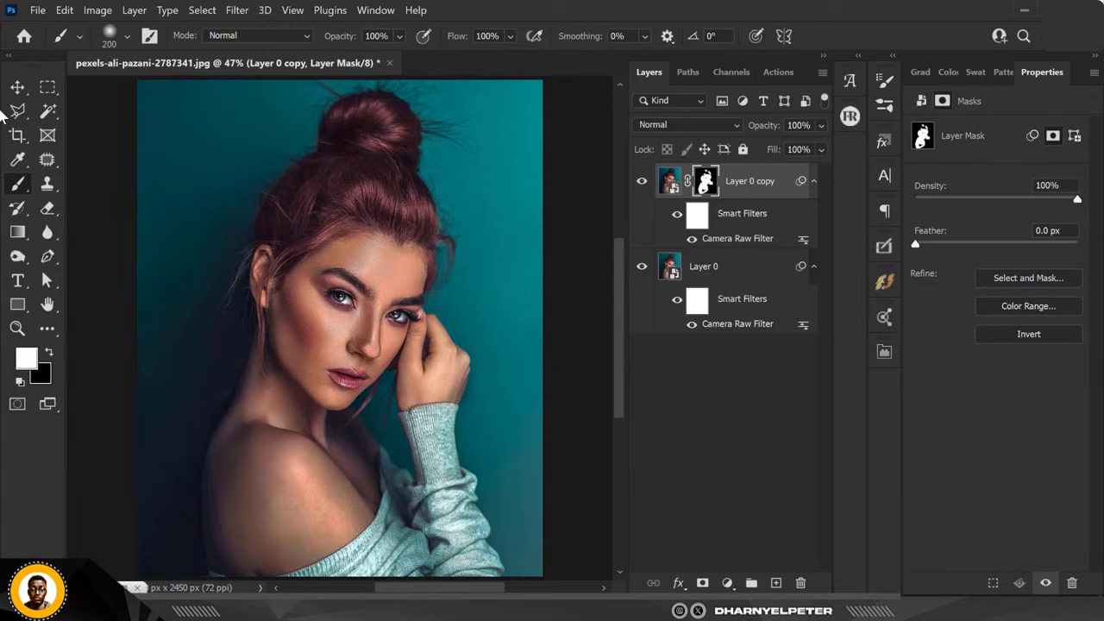
{"action": "left_click", "coordinate": [641, 181]}
{"action": "left_click", "coordinate": [640, 181]}
Split the black Underlying Layer slider in Layer 0 copy's Blend If options to 0 / 65 and compare before and after.
{"action": "right_click", "coordinate": [788, 178]}
{"action": "left_click", "coordinate": [832, 24]}
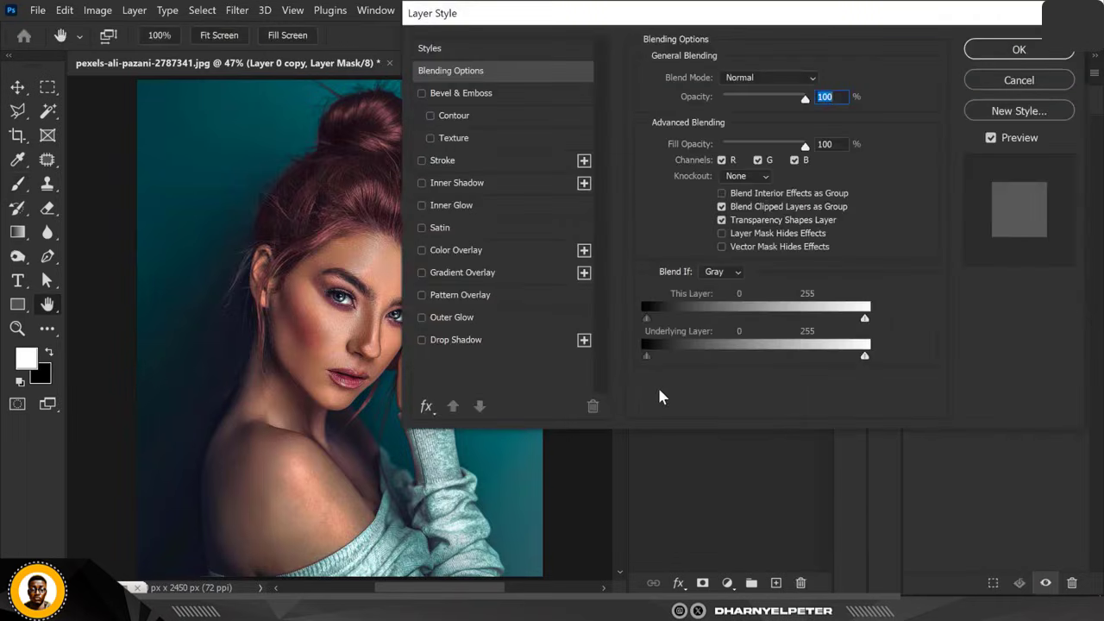
{"action": "left_click_drag", "start_coordinate": [612, 12], "coordinate": [734, 13]}
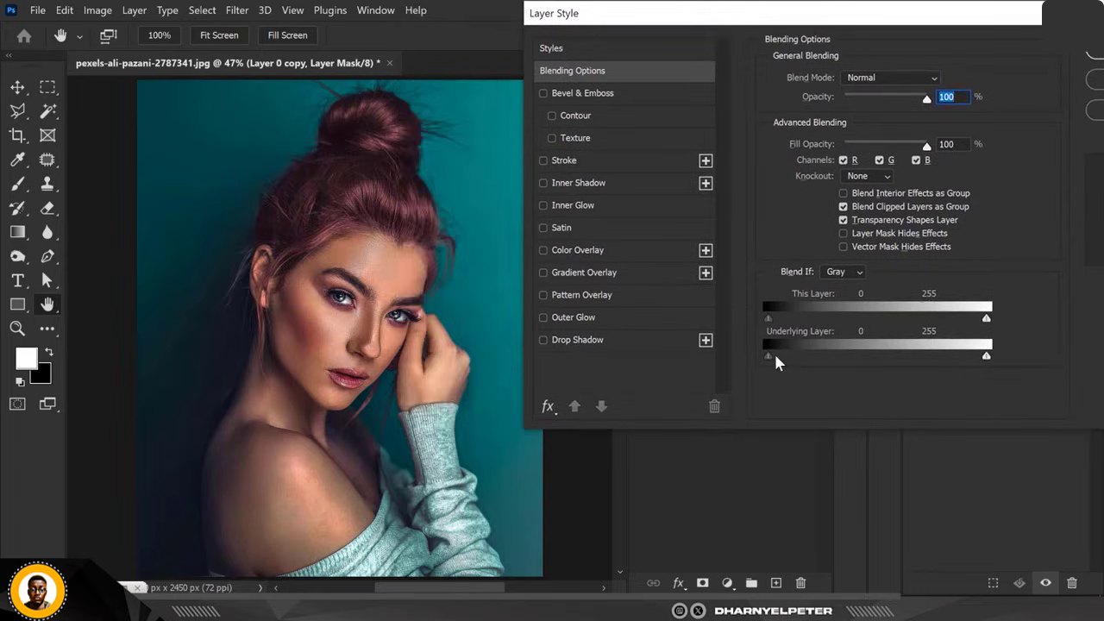
{"action": "left_click_drag", "start_coordinate": [774, 362], "coordinate": [823, 361]}
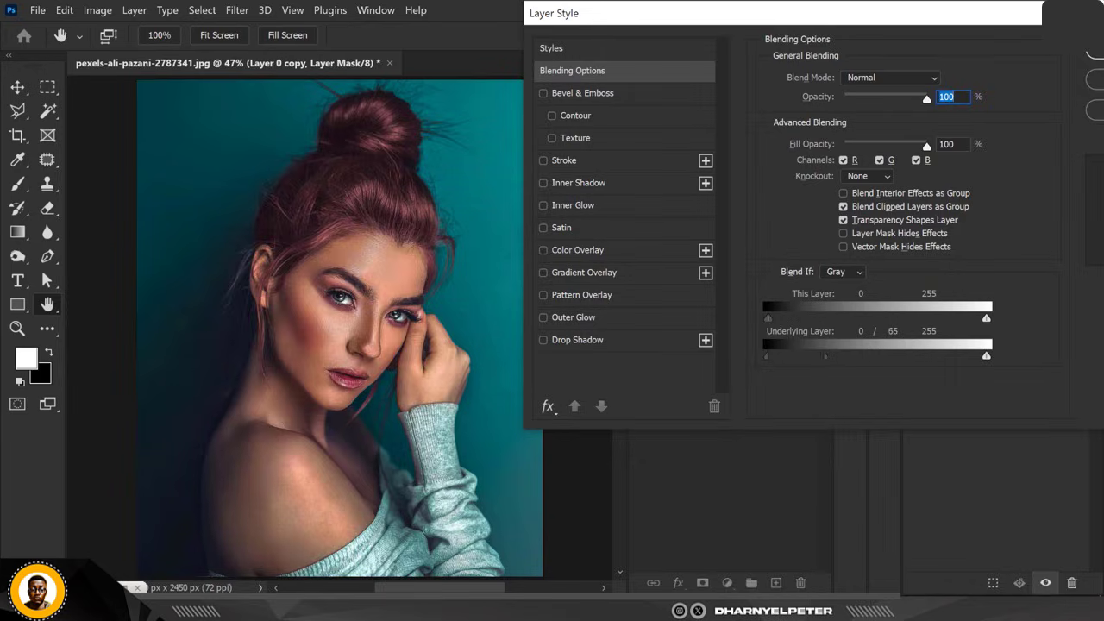
{"action": "left_click", "coordinate": [1020, 67]}
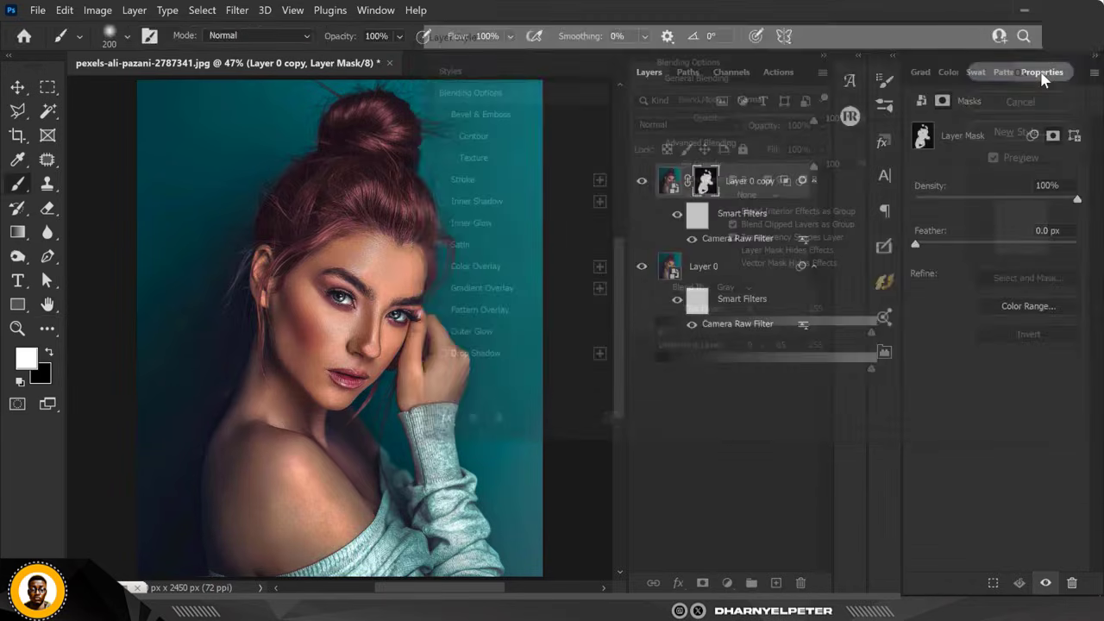
{"action": "left_click", "coordinate": [642, 181]}
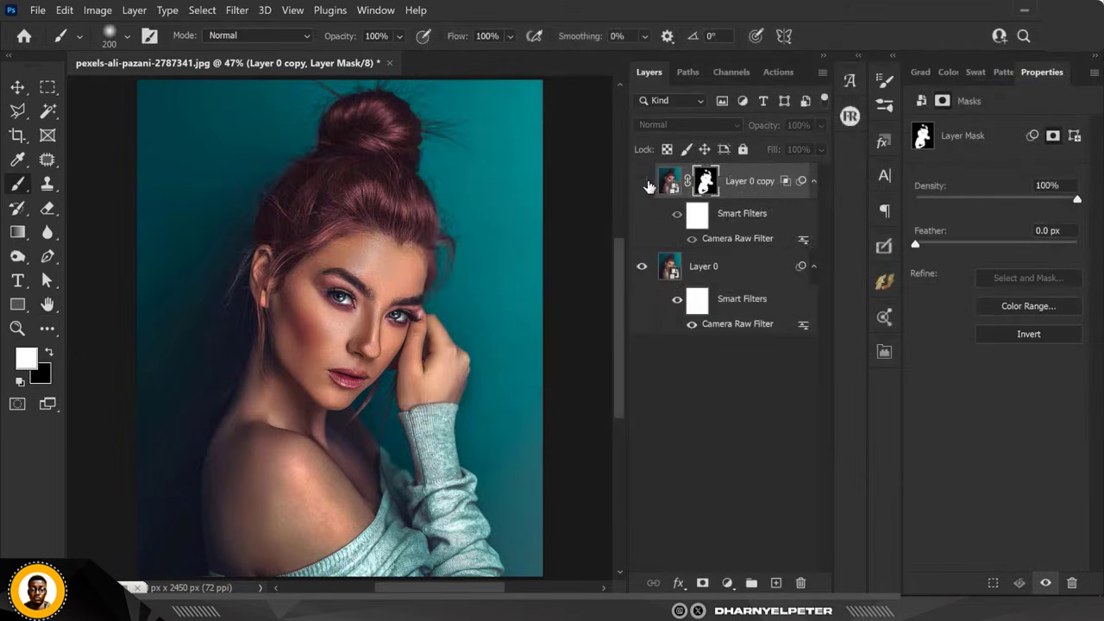
{"action": "left_click", "coordinate": [642, 181]}
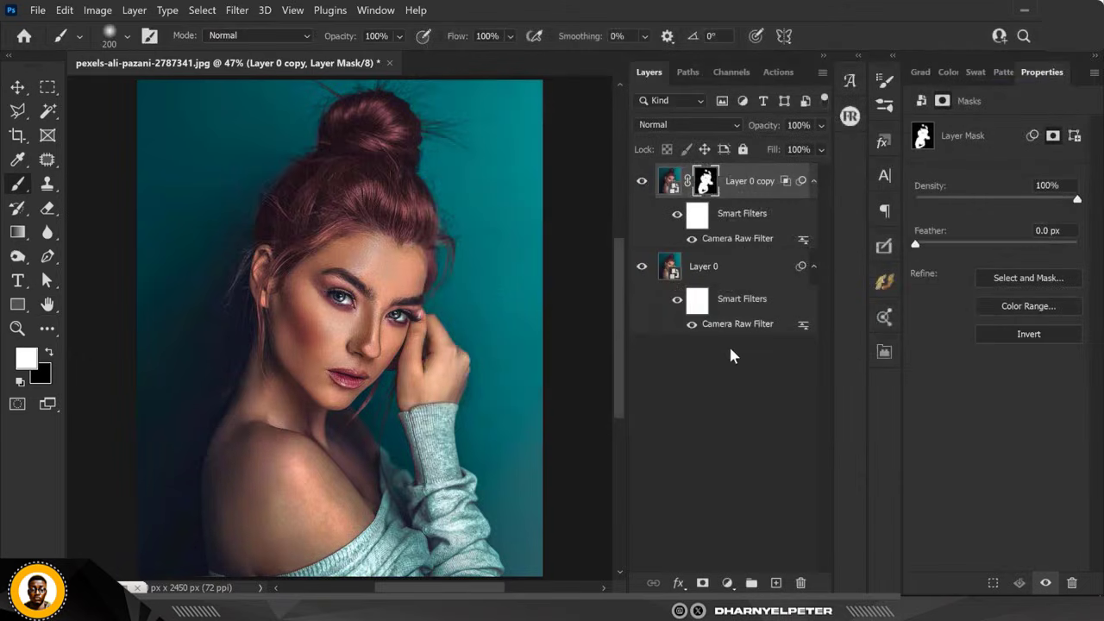
Add a Curves adjustment layer above the portrait layers and move its white point to input 183, output 255.
{"action": "left_click", "coordinate": [728, 584]}
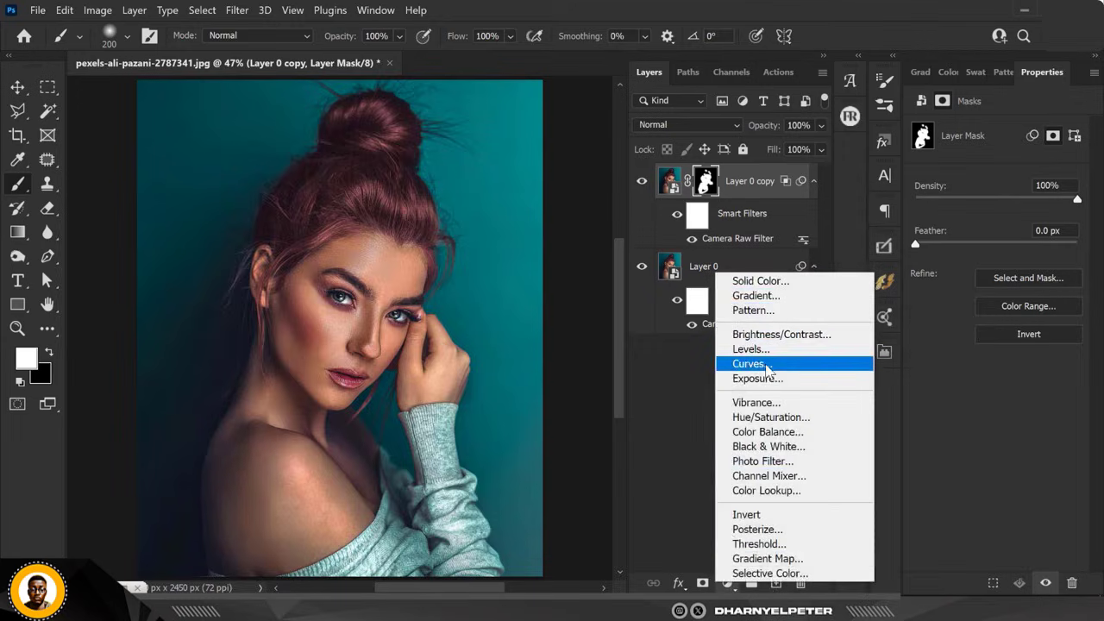
{"action": "left_click", "coordinate": [767, 365]}
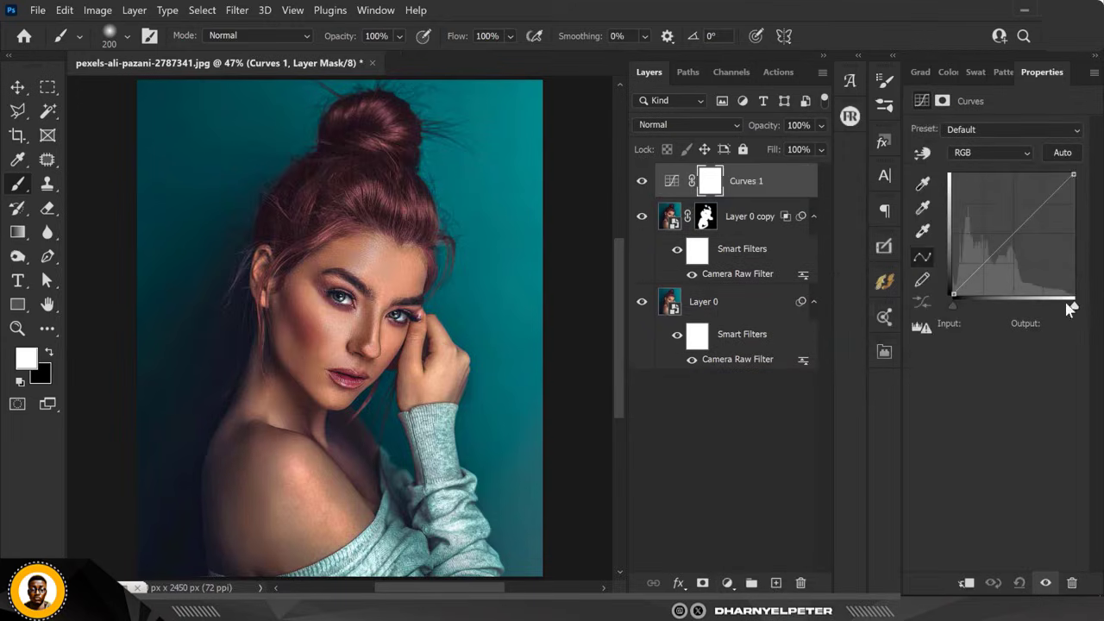
{"action": "left_click_drag", "start_coordinate": [1073, 308], "coordinate": [1040, 314]}
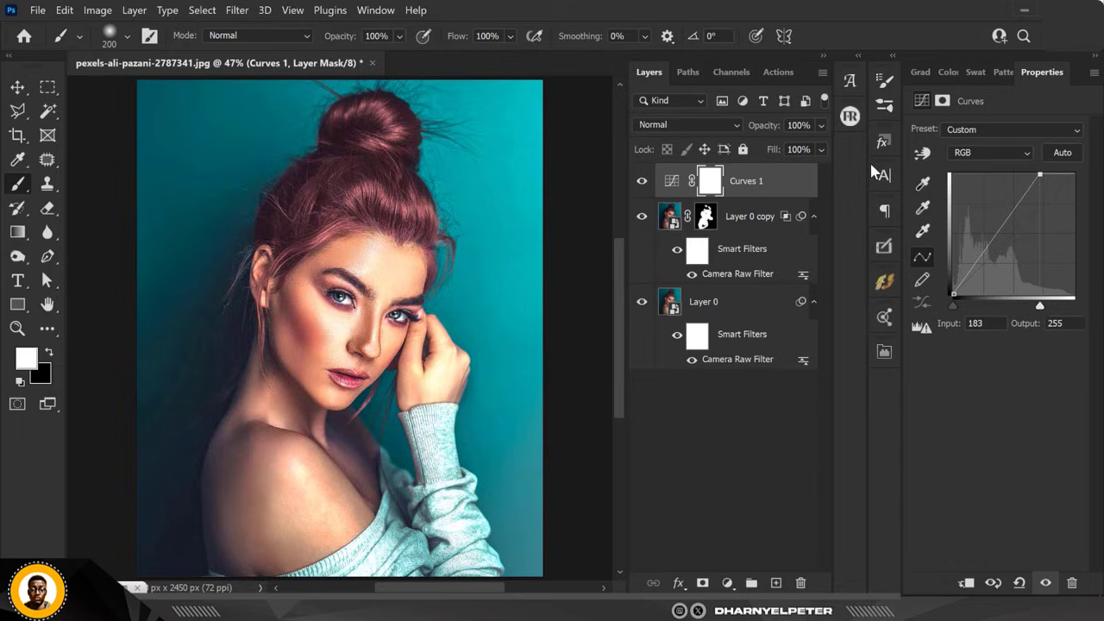
Limit the Curves adjustment to the highlights by setting the black Underlying Layer slider in Blend If to 152 / 214.
{"action": "right_click", "coordinate": [794, 184]}
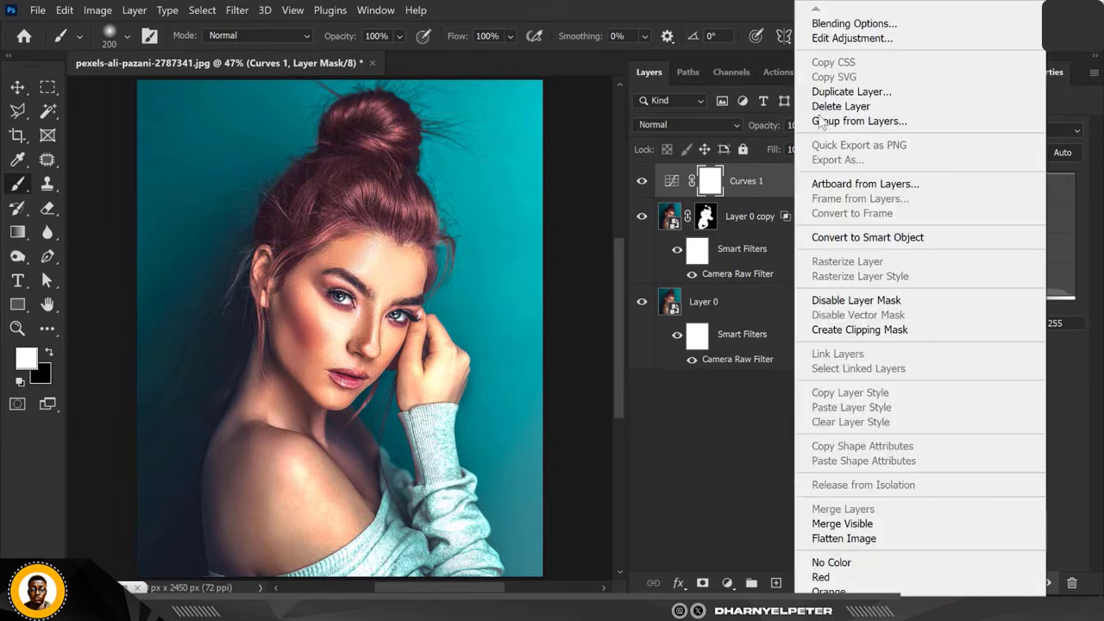
{"action": "left_click", "coordinate": [862, 24]}
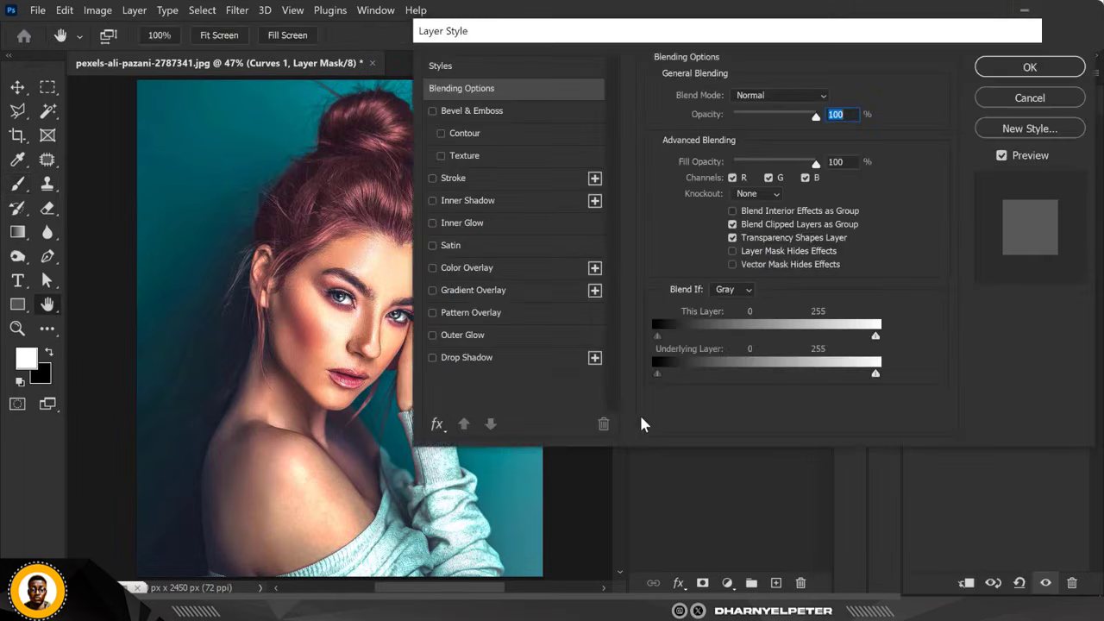
{"action": "left_click_drag", "start_coordinate": [660, 30], "coordinate": [763, 13]}
{"action": "left_click_drag", "start_coordinate": [762, 356], "coordinate": [914, 357]}
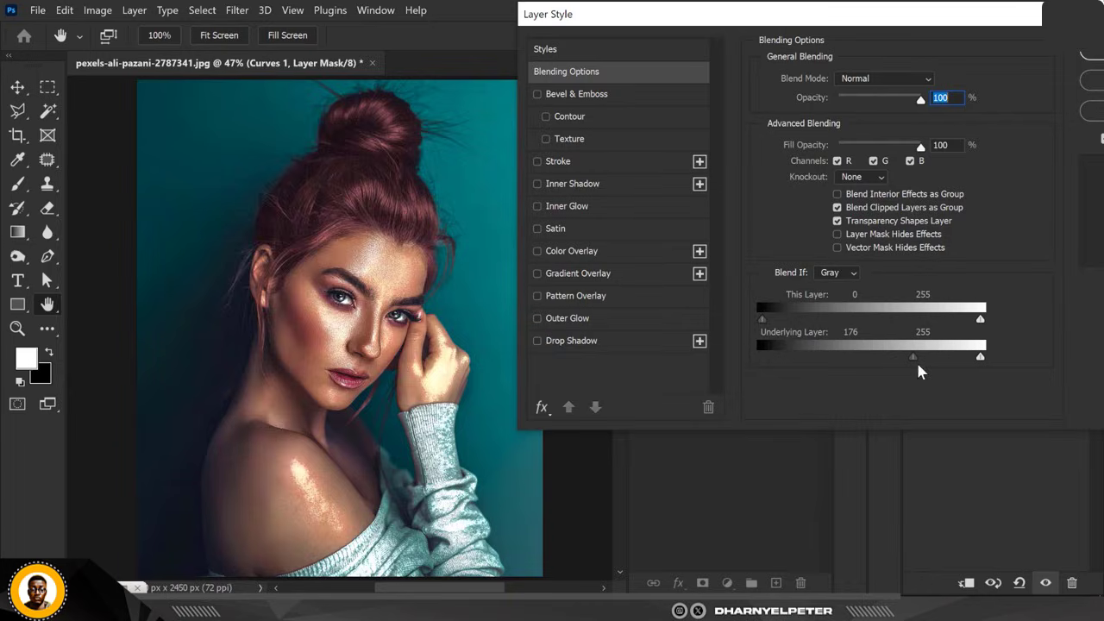
{"action": "mouse_move", "coordinate": [913, 357]}
{"action": "left_mouse_down"}
{"action": "mouse_move", "coordinate": [946, 357]}
{"action": "mouse_move", "coordinate": [895, 355]}
{"action": "left_mouse_up"}
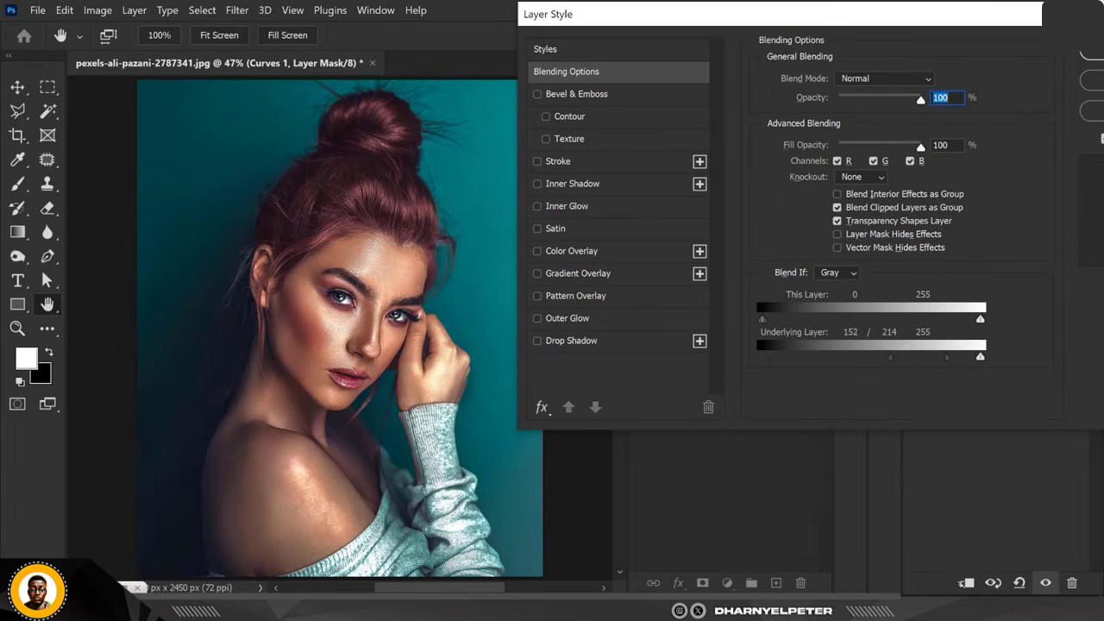
{"action": "left_click", "coordinate": [1026, 53]}
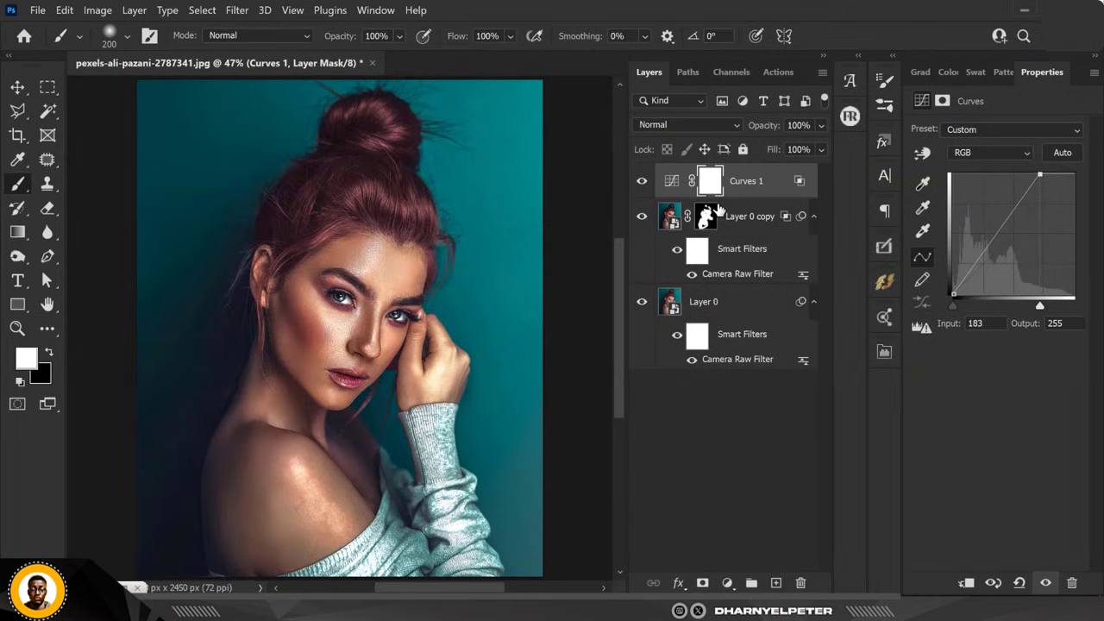
Invert the Curves 1 mask to black, paint the face, hand and shoulder skin white, and compare the layer on and off.
{"action": "left_click", "coordinate": [706, 190]}
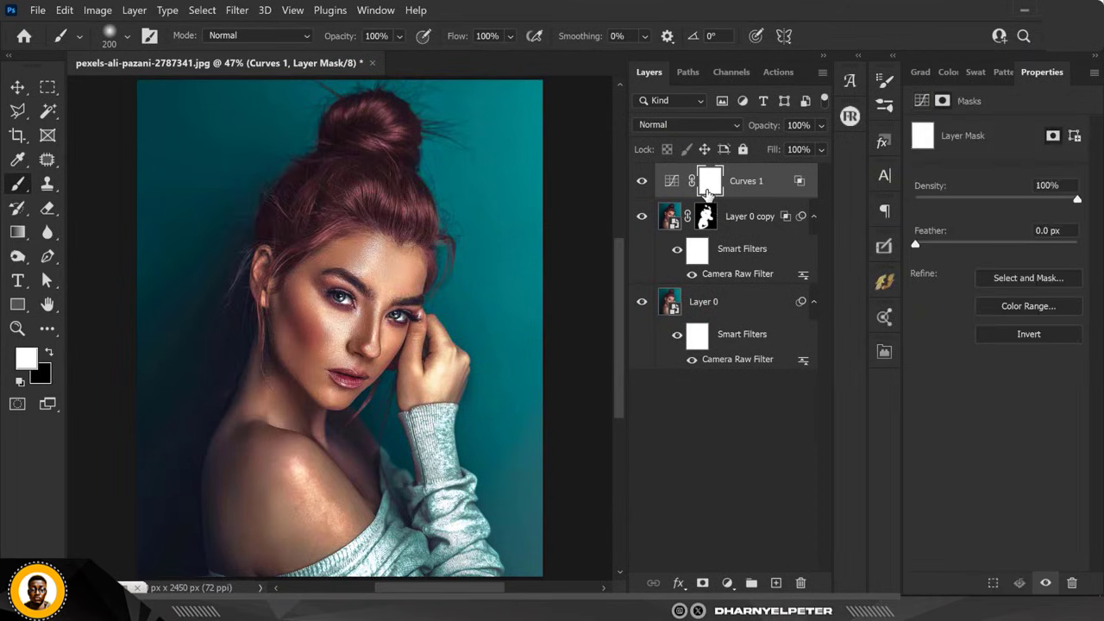
{"action": "key", "text": "ctrl+i"}
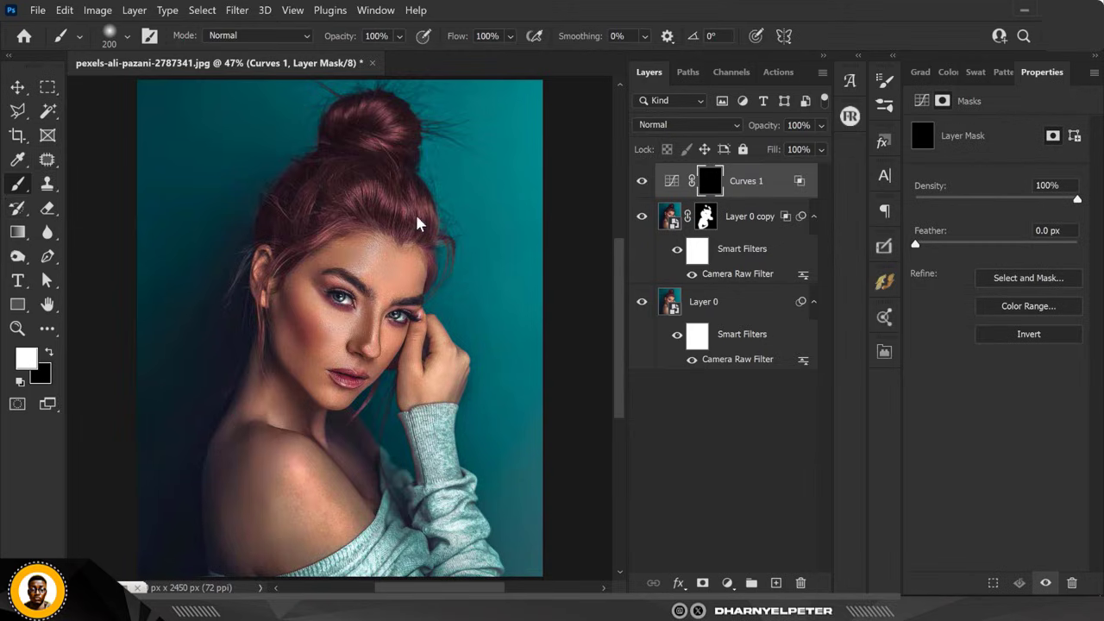
{"action": "key", "text": "bracketright"}
{"action": "key", "text": "bracketright"}
{"action": "mouse_move", "coordinate": [373, 276]}
{"action": "left_mouse_down"}
{"action": "mouse_move", "coordinate": [313, 454]}
{"action": "mouse_move", "coordinate": [299, 444]}
{"action": "mouse_move", "coordinate": [300, 474]}
{"action": "mouse_move", "coordinate": [349, 544]}
{"action": "mouse_move", "coordinate": [413, 362]}
{"action": "mouse_move", "coordinate": [435, 357]}
{"action": "mouse_move", "coordinate": [436, 374]}
{"action": "mouse_move", "coordinate": [404, 307]}
{"action": "left_mouse_up"}
{"action": "key", "text": "bracketleft"}
{"action": "key", "text": "bracketleft"}
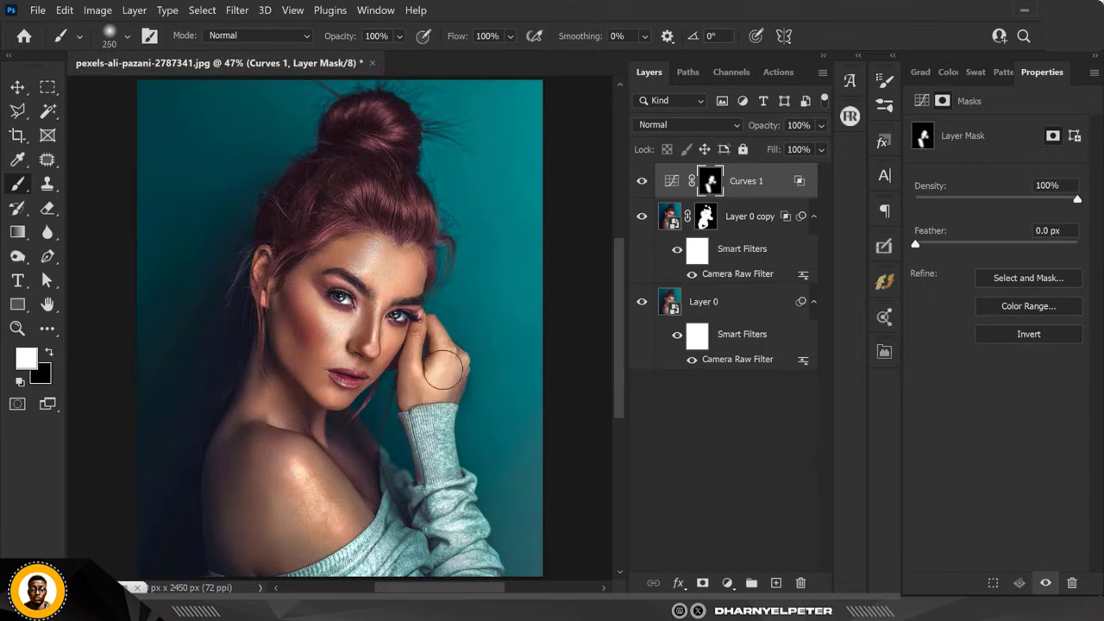
{"action": "left_click", "coordinate": [431, 395]}
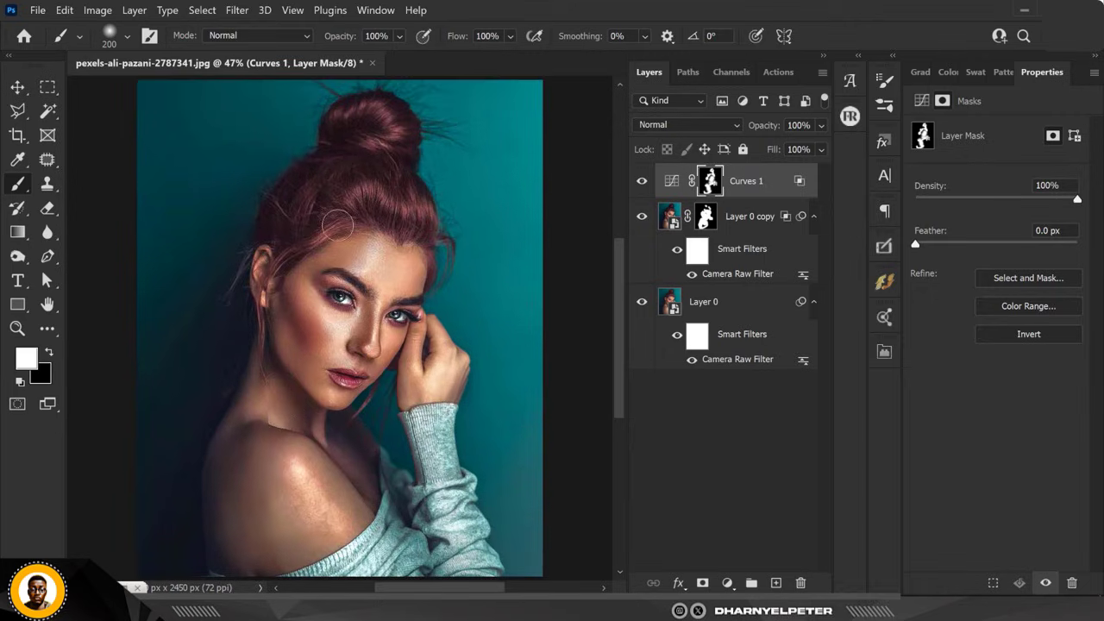
{"action": "left_click", "coordinate": [641, 181]}
{"action": "left_click", "coordinate": [642, 183]}
Add a Hue/Saturation adjustment layer with Colorize enabled and compare the image with and without it.
{"action": "left_click", "coordinate": [727, 583]}
{"action": "left_click", "coordinate": [767, 428]}
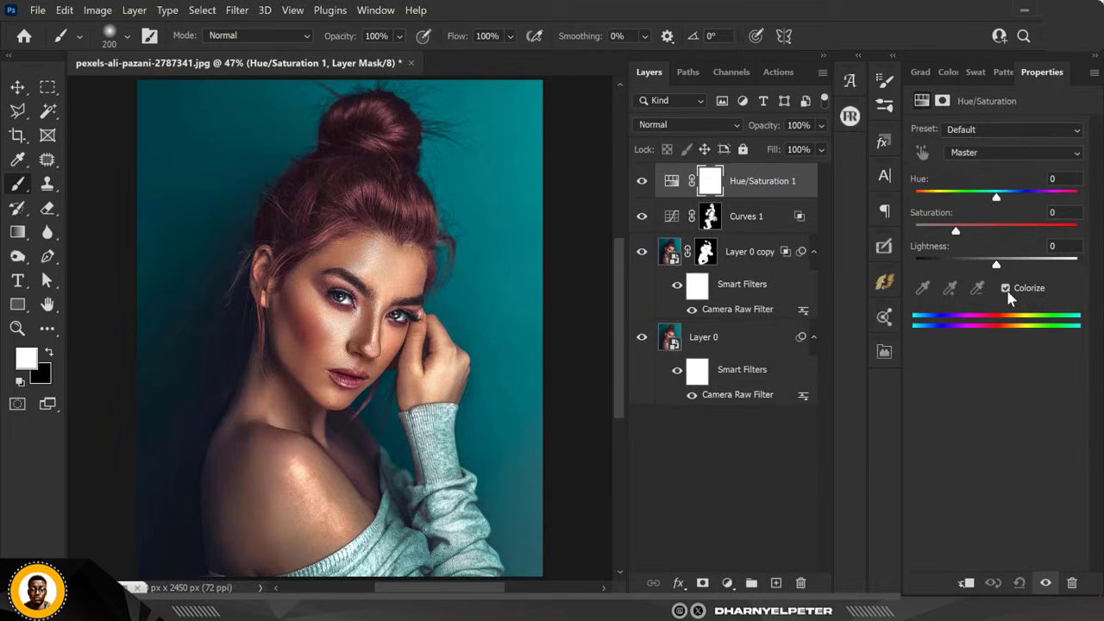
{"action": "left_click", "coordinate": [1005, 288]}
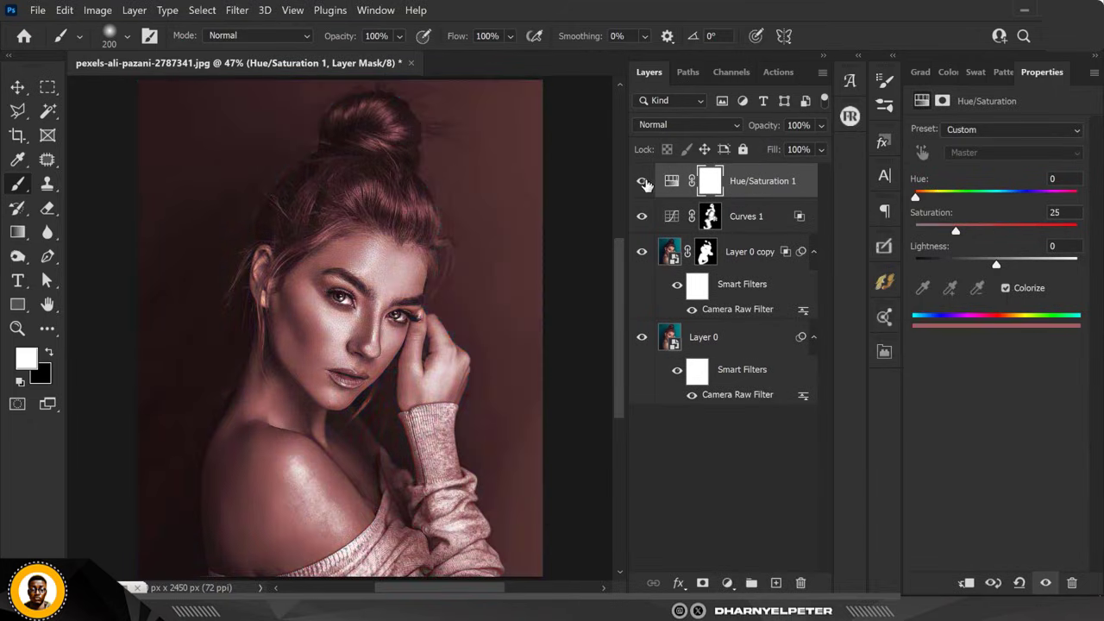
{"action": "left_click", "coordinate": [641, 181]}
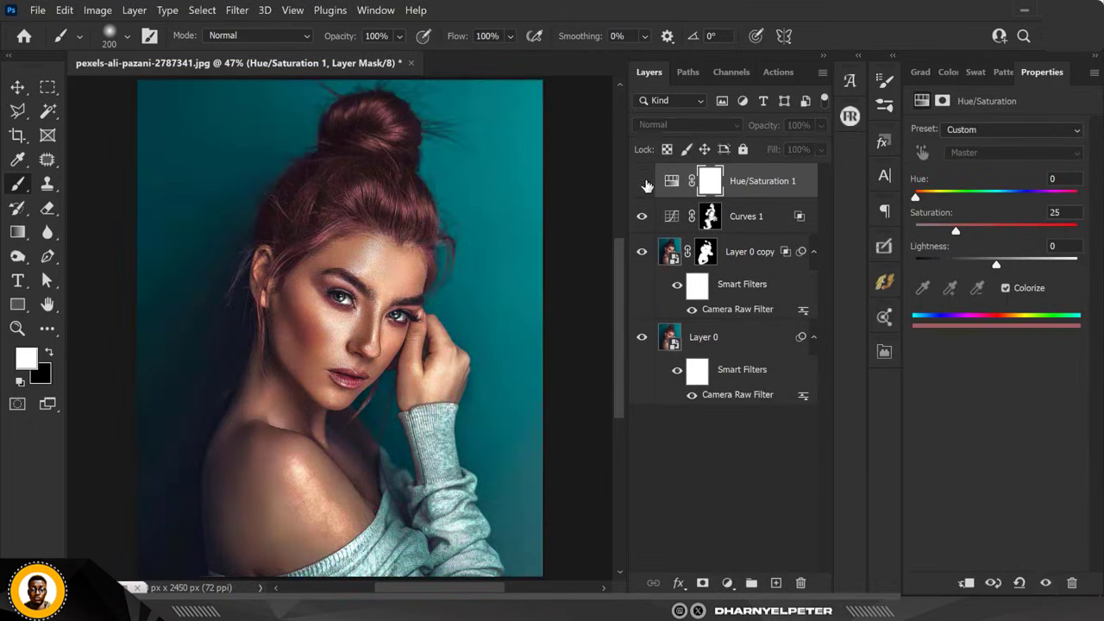
{"action": "left_click", "coordinate": [641, 182]}
Set the colorizing Hue to 11 and Saturation to 68 on the Hue/Saturation layer.
{"action": "left_click_drag", "start_coordinate": [913, 200], "coordinate": [995, 200]}
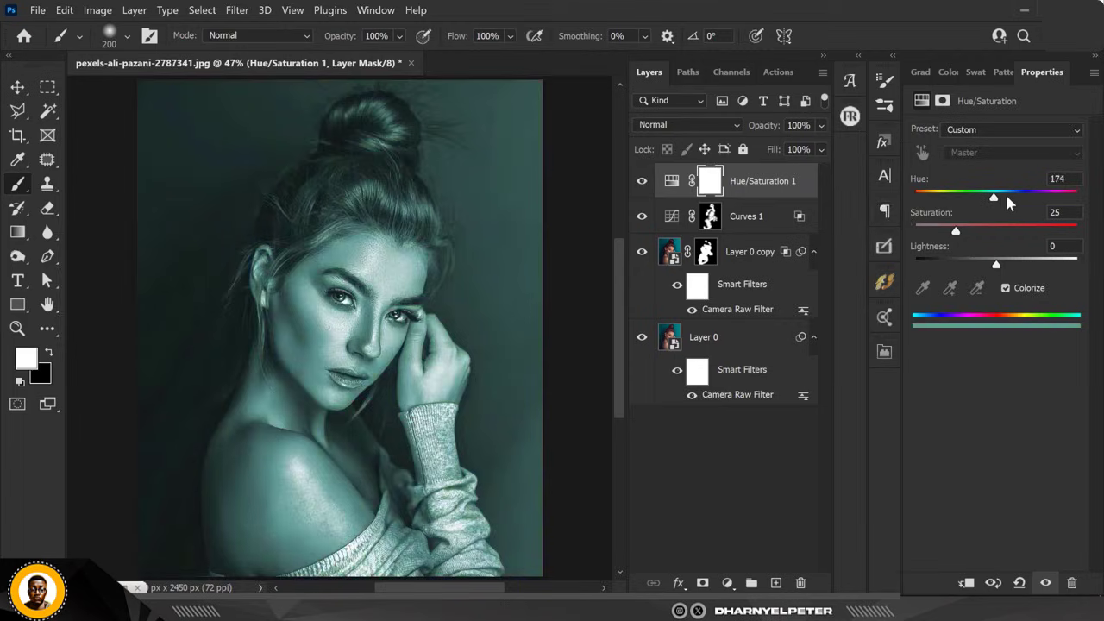
{"action": "left_click_drag", "start_coordinate": [994, 200], "coordinate": [920, 197]}
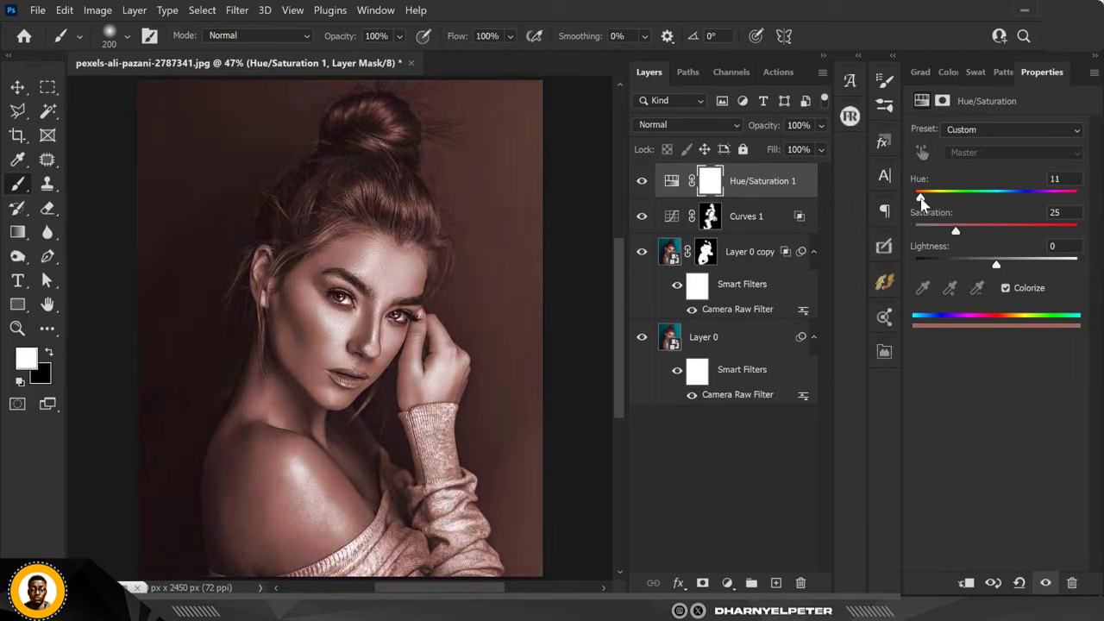
{"action": "left_click_drag", "start_coordinate": [961, 238], "coordinate": [1014, 233]}
{"action": "mouse_move", "coordinate": [1014, 242]}
{"action": "left_mouse_down"}
{"action": "mouse_move", "coordinate": [1035, 237]}
{"action": "mouse_move", "coordinate": [1025, 231]}
{"action": "left_mouse_up"}
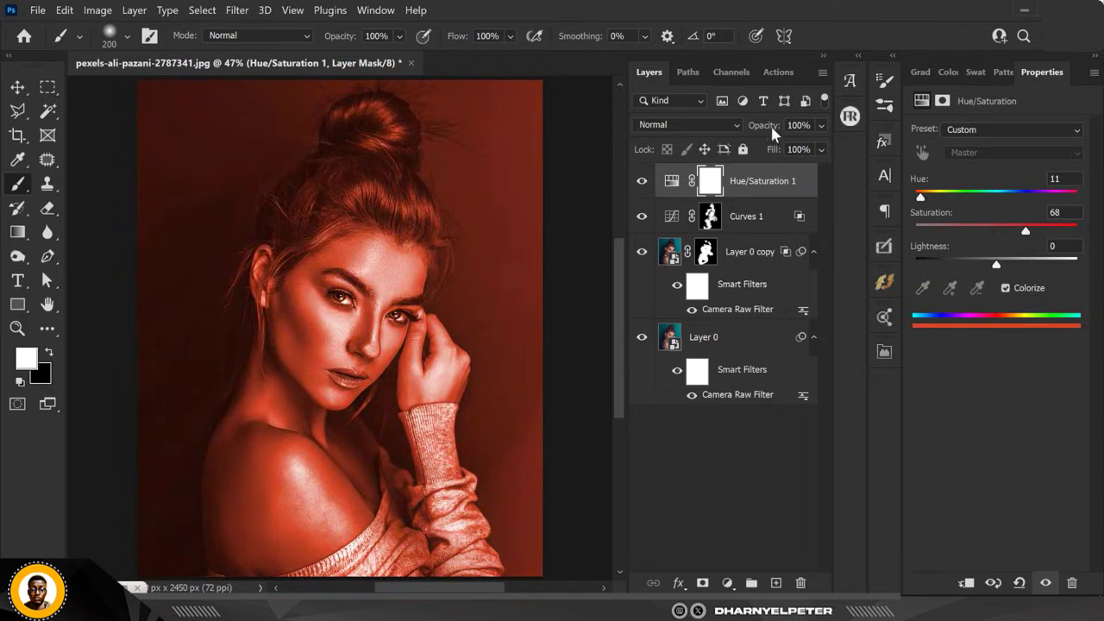
Change the Hue/Saturation layer's blend mode to Overlay and lower its opacity to 22%.
{"action": "left_click", "coordinate": [705, 128]}
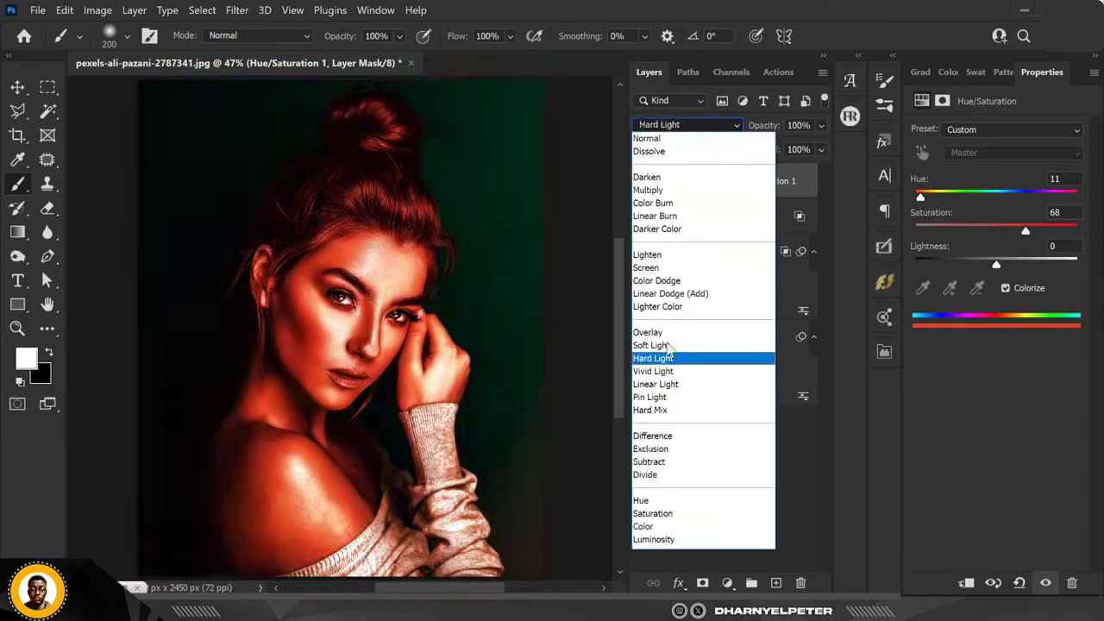
{"action": "left_click", "coordinate": [669, 332]}
{"action": "left_click", "coordinate": [822, 127]}
{"action": "left_click_drag", "start_coordinate": [819, 150], "coordinate": [757, 151]}
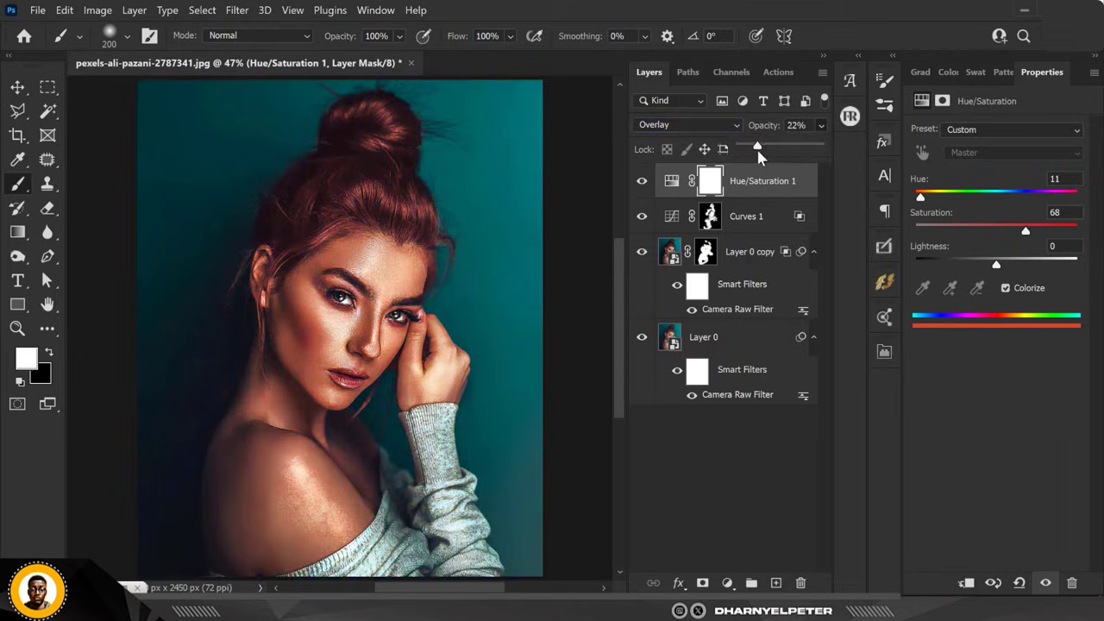
{"action": "left_click", "coordinate": [806, 185]}
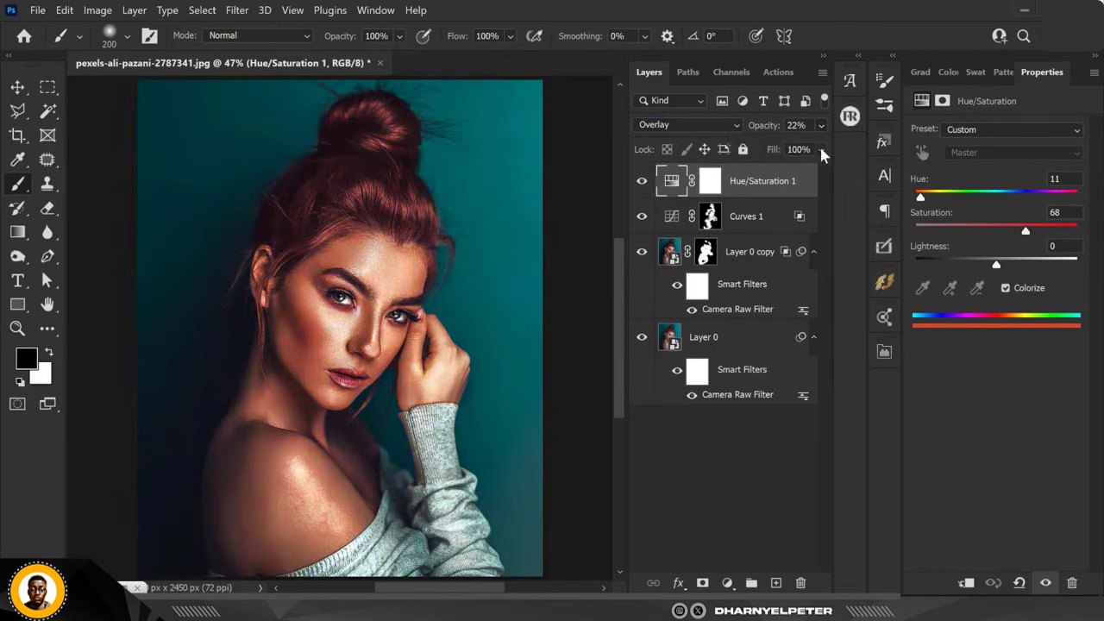
Lower the Hue/Saturation layer's fill to 58%, keep its opacity at 22%, and compare the image with the layer on and off.
{"action": "left_click", "coordinate": [820, 150]}
{"action": "left_click_drag", "start_coordinate": [819, 172], "coordinate": [786, 174]}
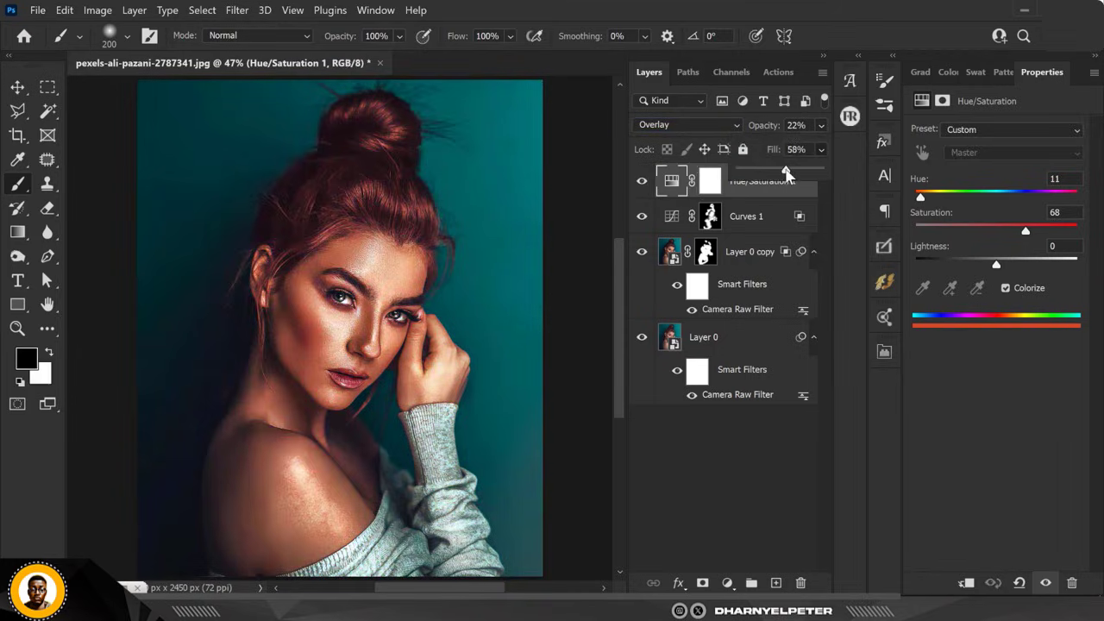
{"action": "left_click", "coordinate": [641, 182]}
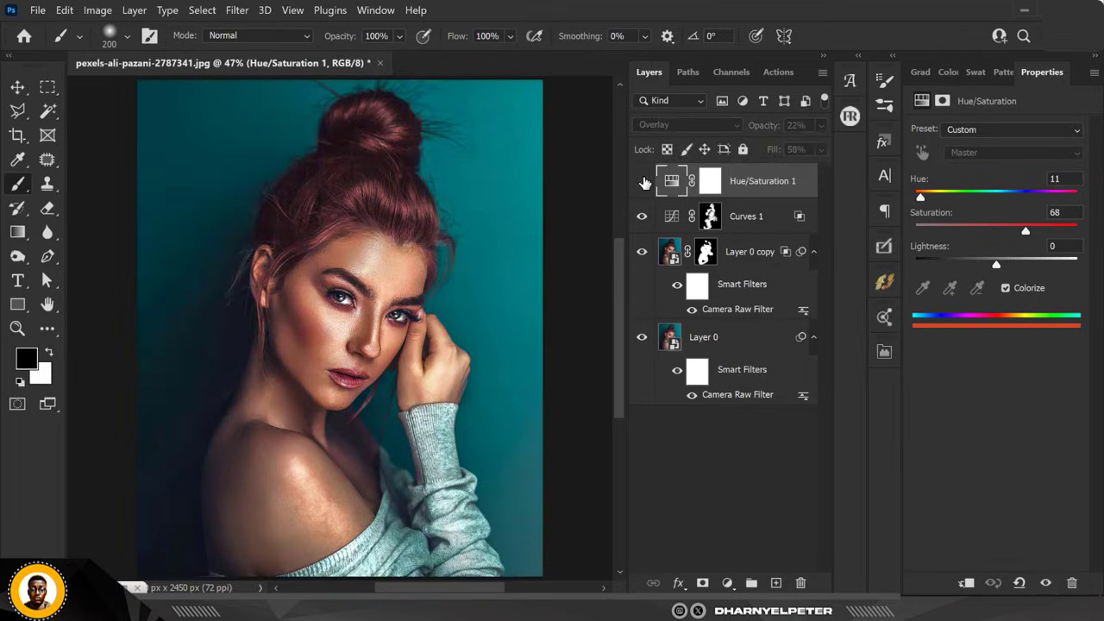
{"action": "left_click", "coordinate": [642, 181]}
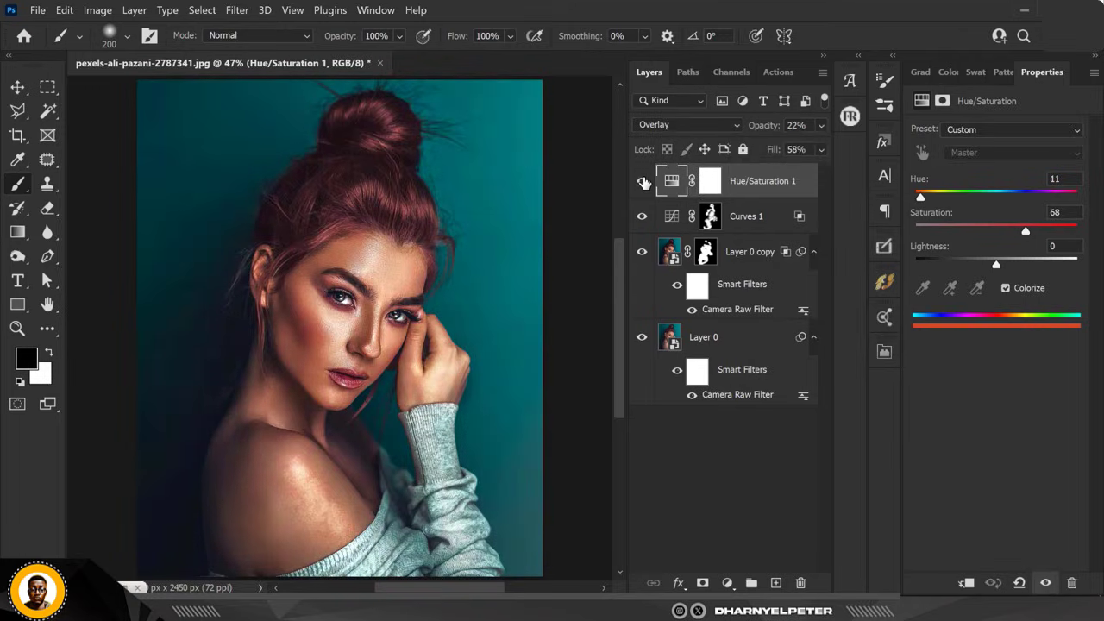
{"action": "left_click", "coordinate": [820, 126]}
{"action": "mouse_move", "coordinate": [758, 150]}
{"action": "left_mouse_down"}
{"action": "mouse_move", "coordinate": [769, 150]}
{"action": "mouse_move", "coordinate": [758, 150]}
{"action": "left_mouse_up"}
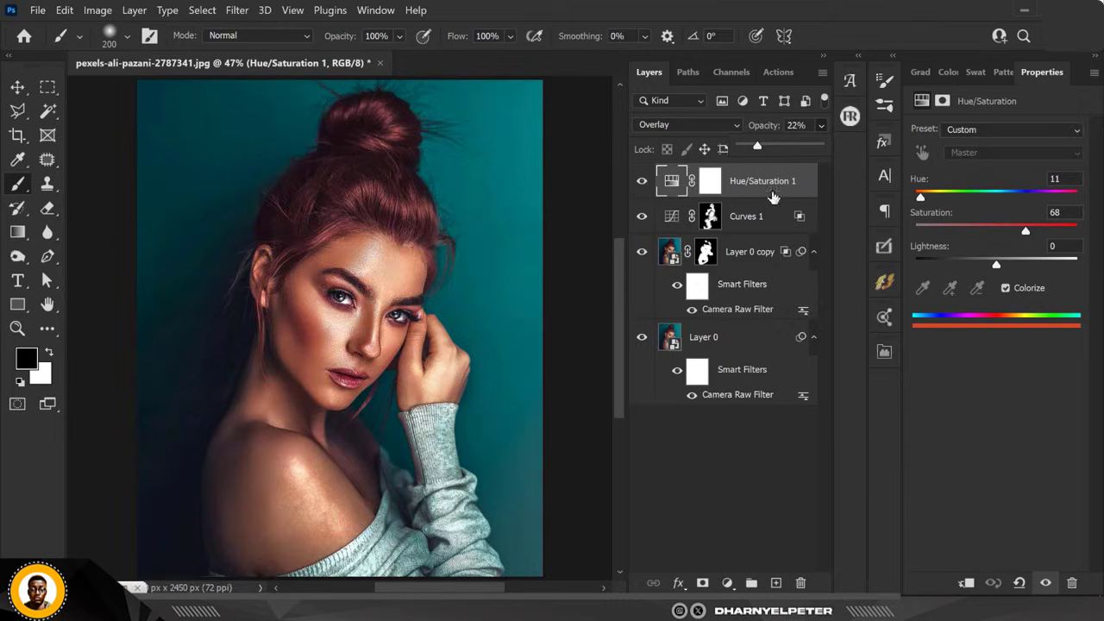
Set the colorizing Hue to 113 on the Hue/Saturation layer and compare the portrait with the layer on and off.
{"action": "left_click_drag", "start_coordinate": [921, 200], "coordinate": [971, 201]}
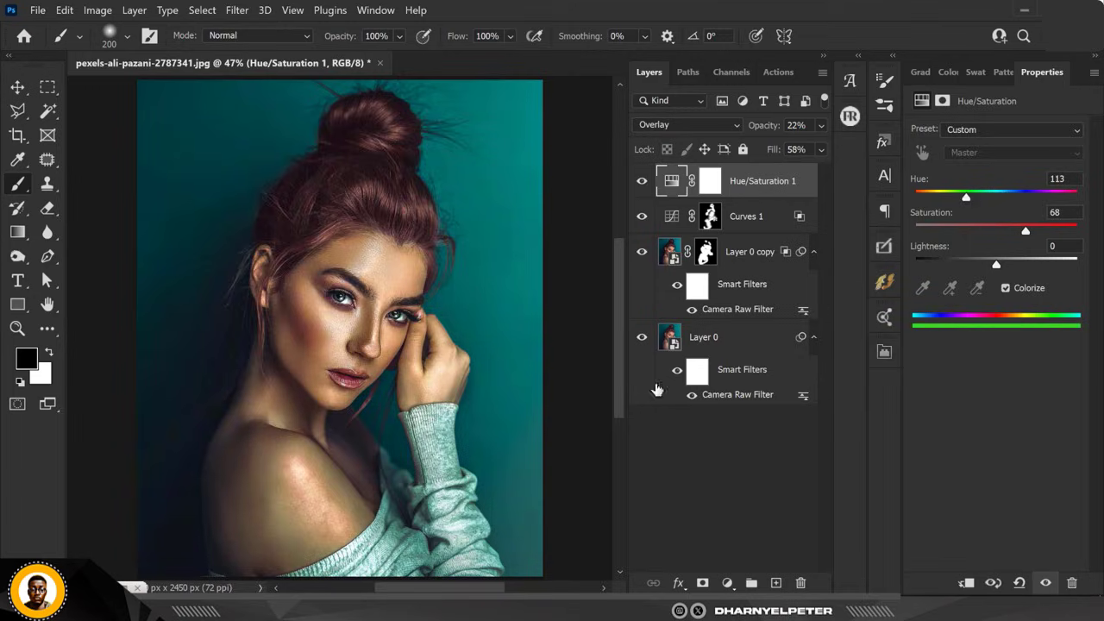
{"action": "left_click", "coordinate": [638, 182]}
{"action": "left_click", "coordinate": [640, 182]}
{"action": "key", "text": "v"}
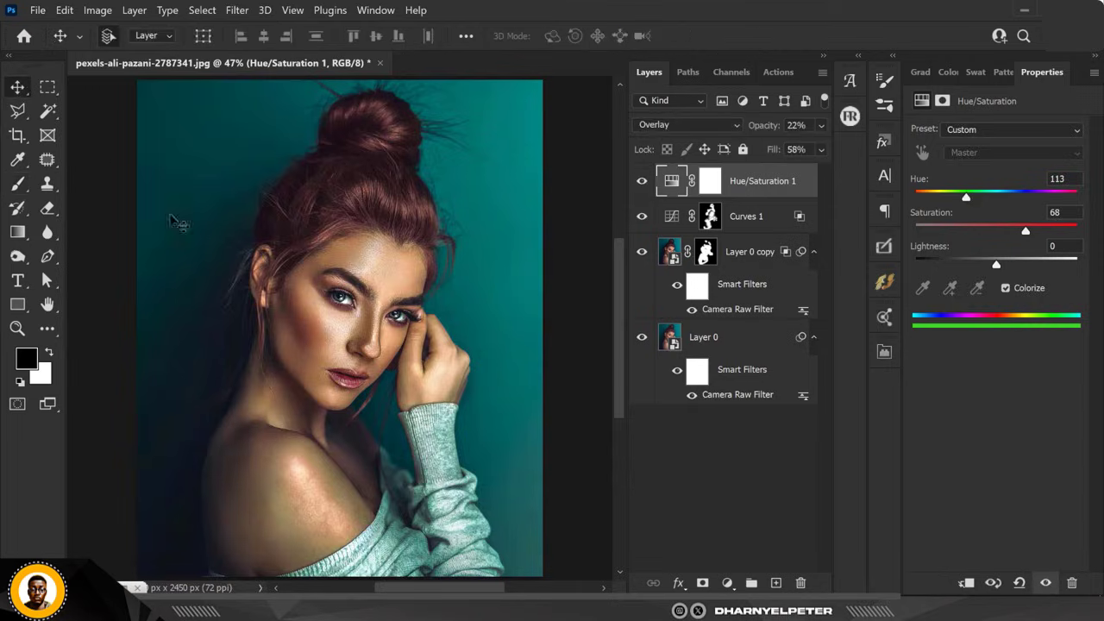
{"action": "scroll", "coordinate": [401, 300], "scroll_direction": "down", "scroll_amount": 2}
{"action": "scroll", "coordinate": [401, 300], "scroll_direction": "up", "scroll_amount": 1}
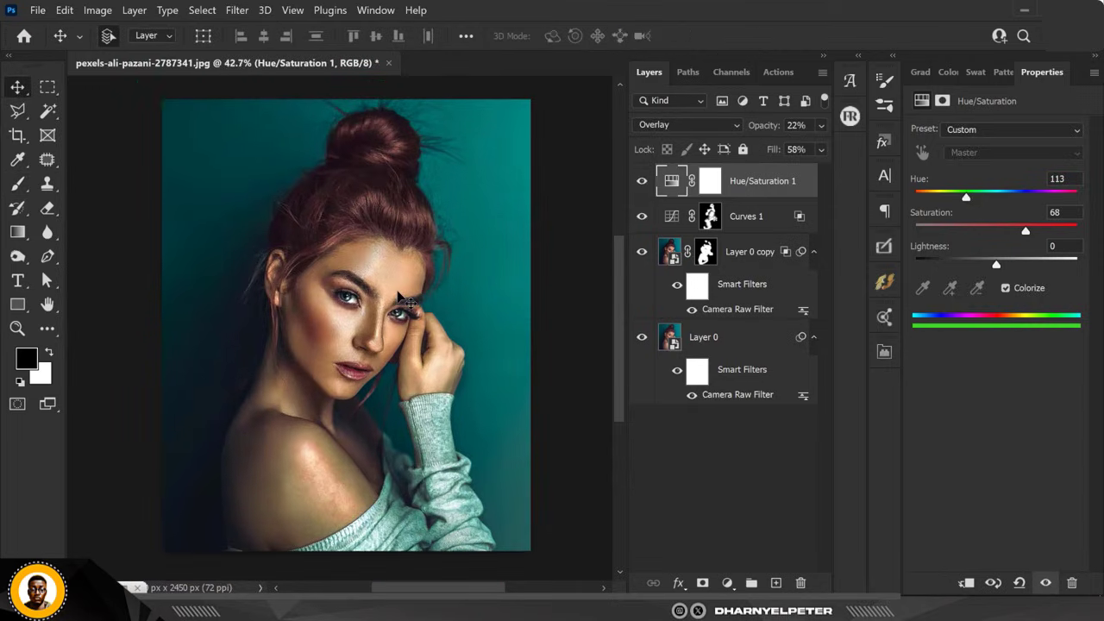
{"action": "scroll", "coordinate": [401, 301], "scroll_direction": "up", "scroll_amount": 1}
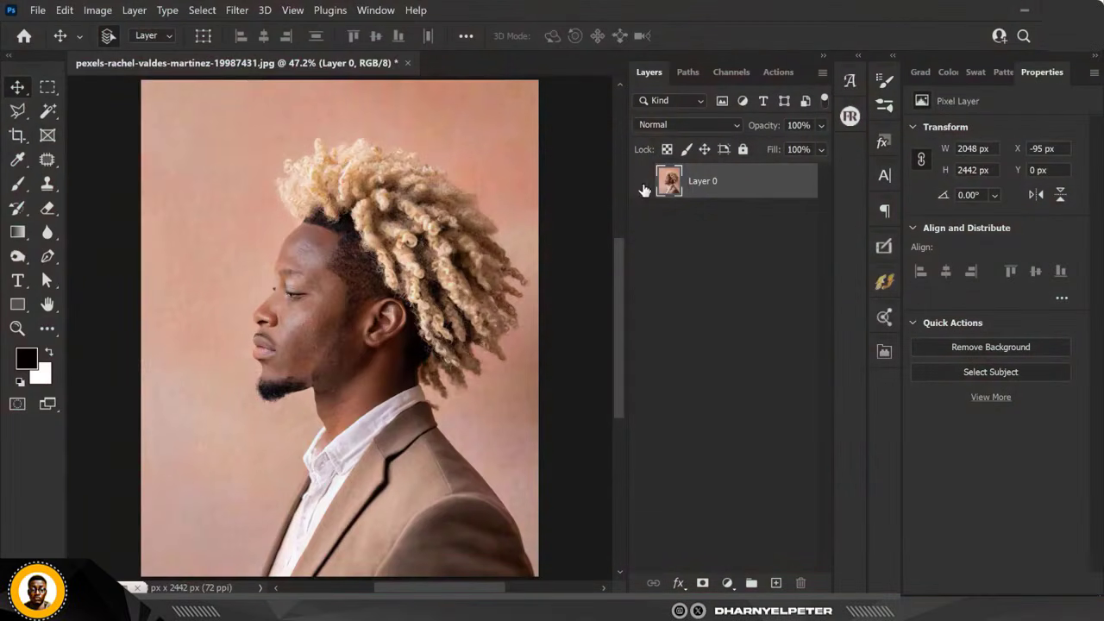
Toggle Layer 0's visibility in the man's profile portrait and convert the layer to a smart object.
{"action": "left_click", "coordinate": [642, 187]}
{"action": "left_click", "coordinate": [641, 183]}
{"action": "right_click", "coordinate": [730, 184]}
{"action": "left_click", "coordinate": [867, 240]}
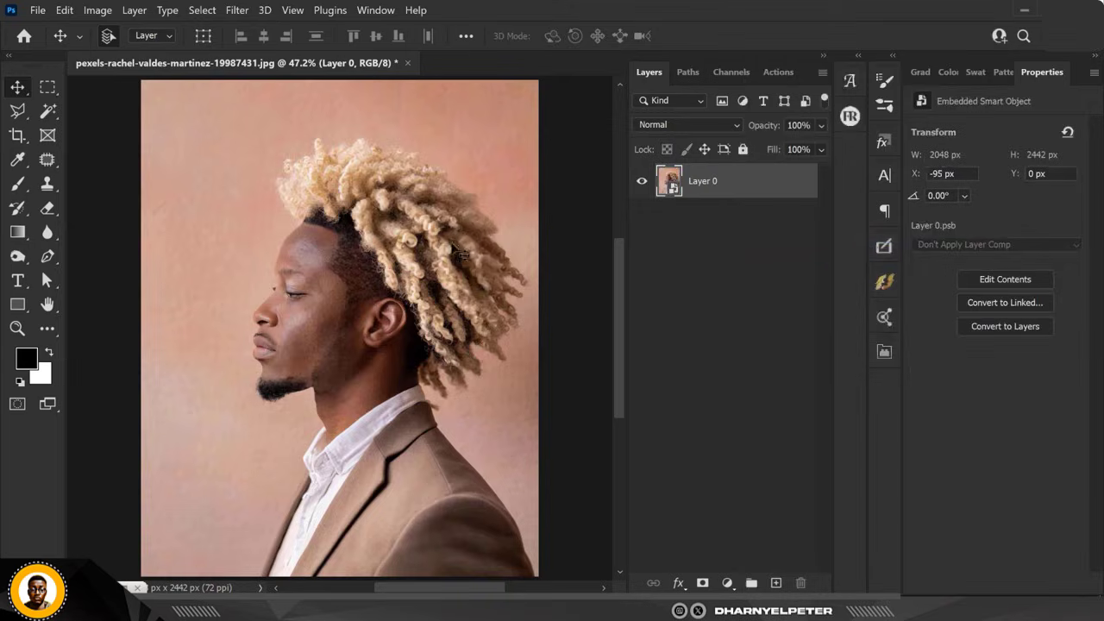
{"action": "scroll", "coordinate": [336, 324], "scroll_direction": "up", "scroll_amount": 4}
{"action": "scroll", "coordinate": [291, 327], "scroll_direction": "down", "scroll_amount": 5}
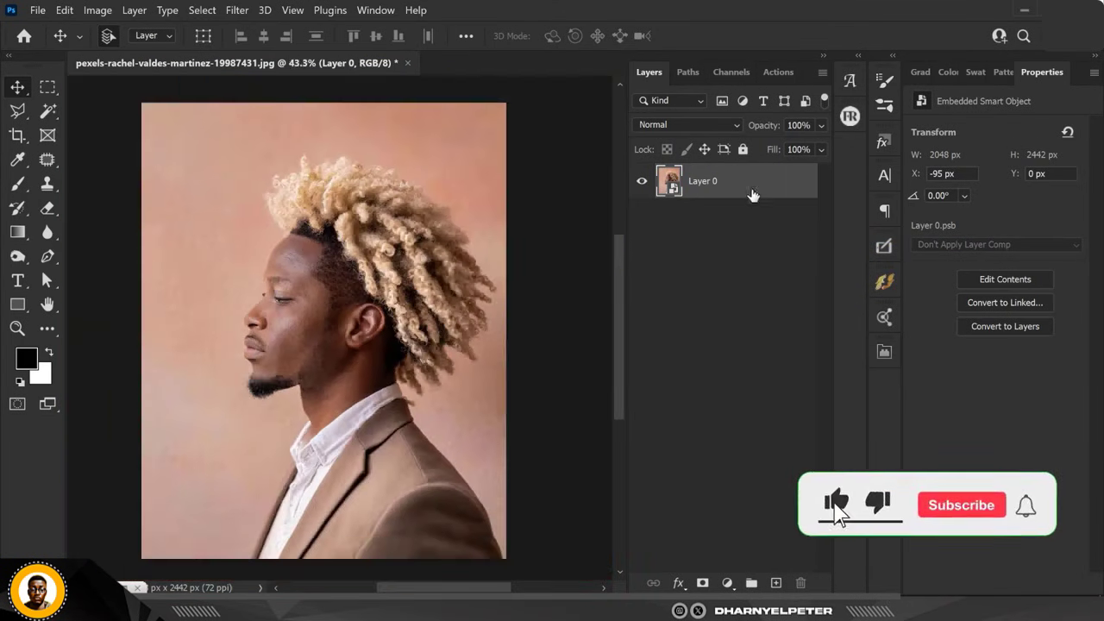
{"action": "scroll", "coordinate": [526, 241], "scroll_direction": "up", "scroll_amount": 2}
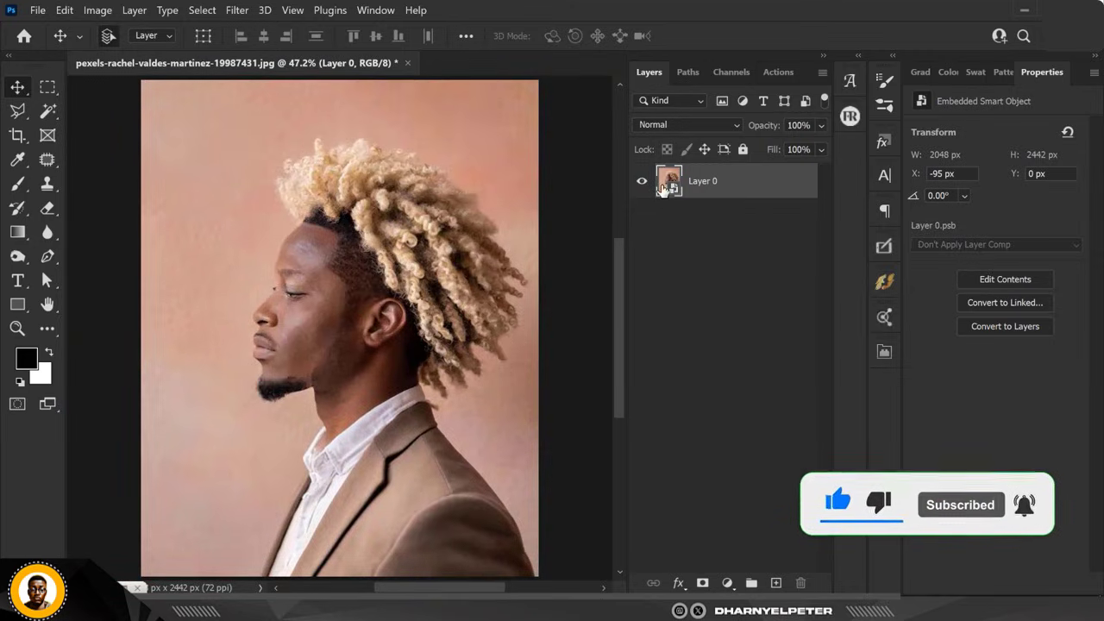
Start a Camera Raw filter on Layer 0 and set Highlights to -85, Contrast to +21 and Shadows to +45.
{"action": "left_click", "coordinate": [248, 12]}
{"action": "left_click", "coordinate": [292, 125]}
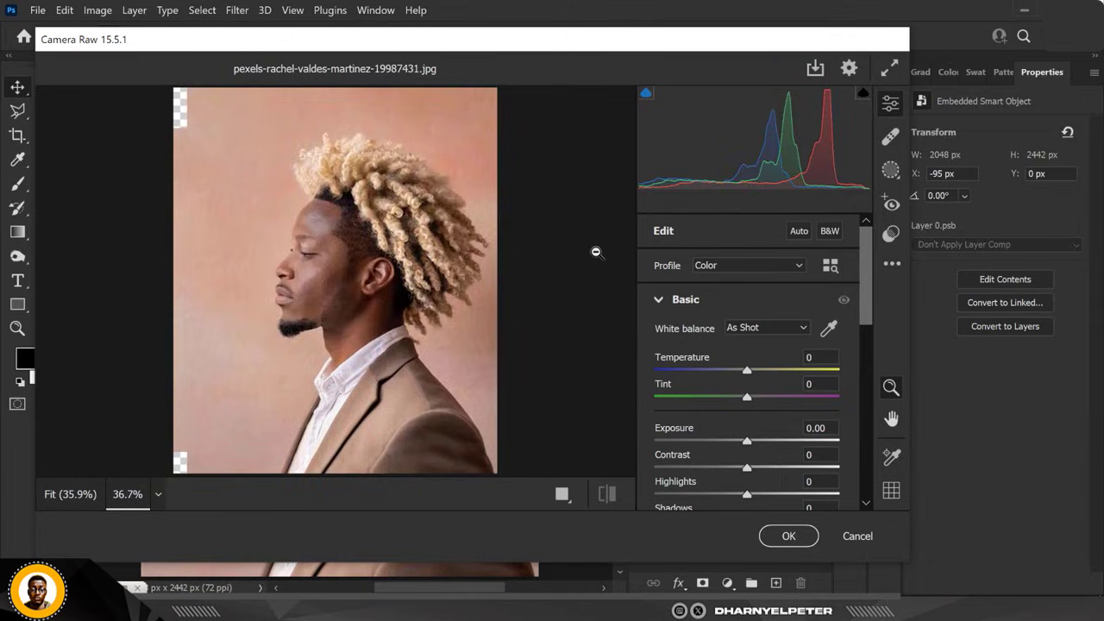
{"action": "scroll", "coordinate": [724, 392], "scroll_direction": "down", "scroll_amount": 3}
{"action": "scroll", "coordinate": [724, 393], "scroll_direction": "down", "scroll_amount": 3}
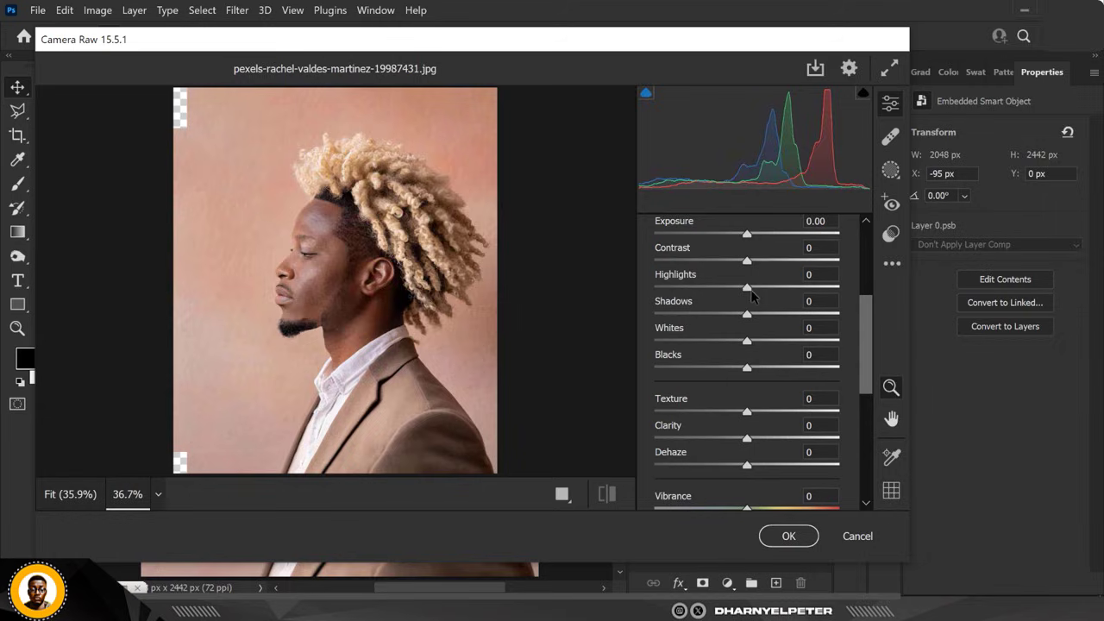
{"action": "left_click_drag", "start_coordinate": [747, 288], "coordinate": [668, 289]}
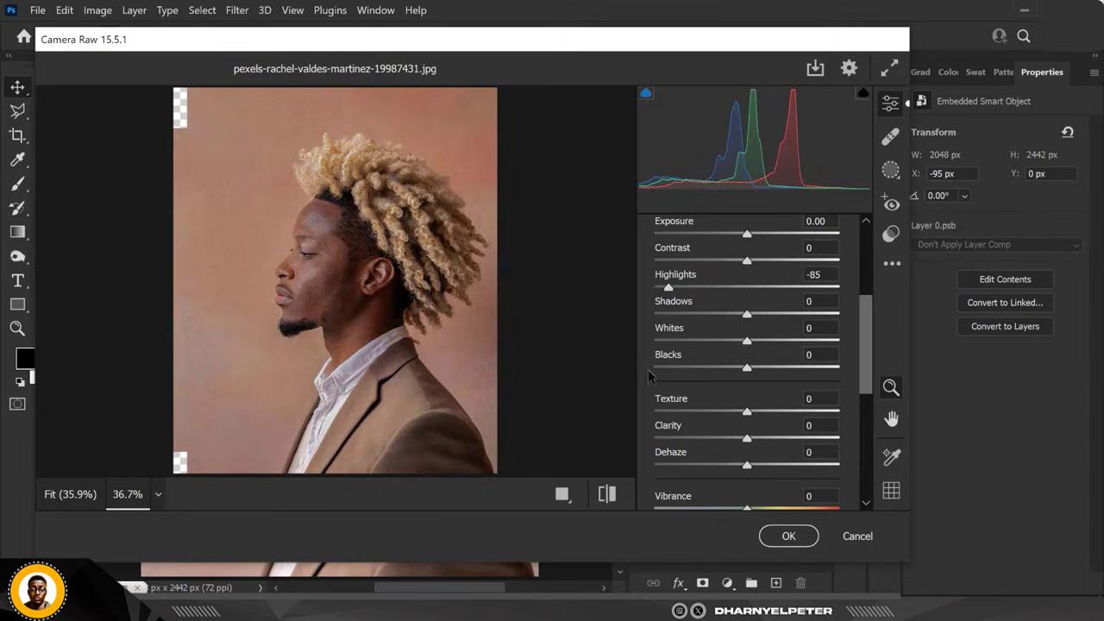
{"action": "left_click_drag", "start_coordinate": [745, 262], "coordinate": [764, 262]}
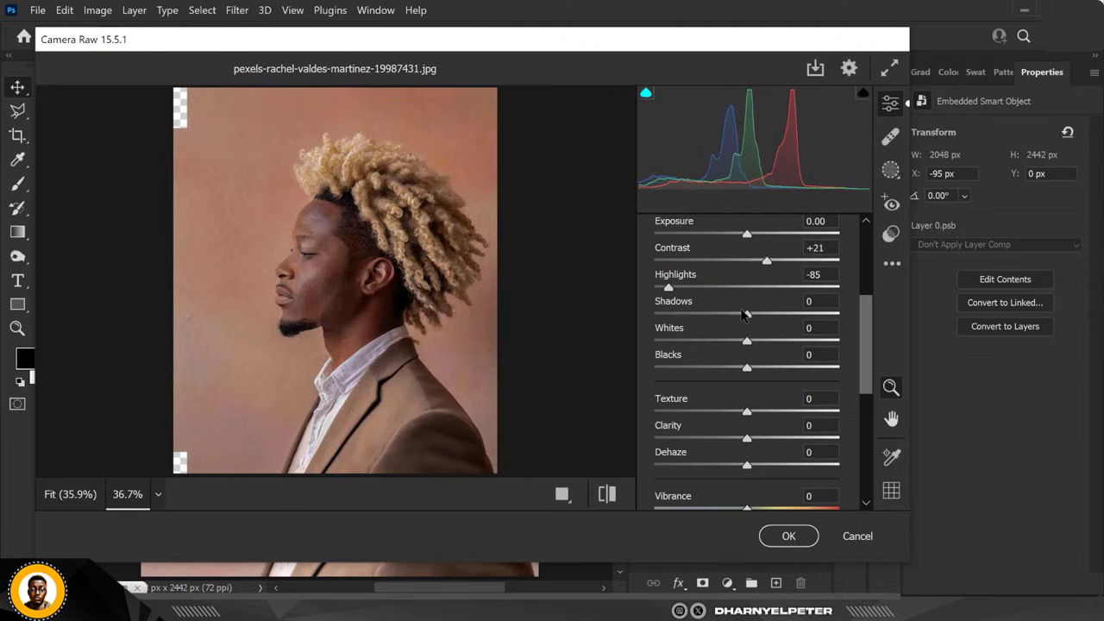
{"action": "left_click_drag", "start_coordinate": [746, 315], "coordinate": [788, 316]}
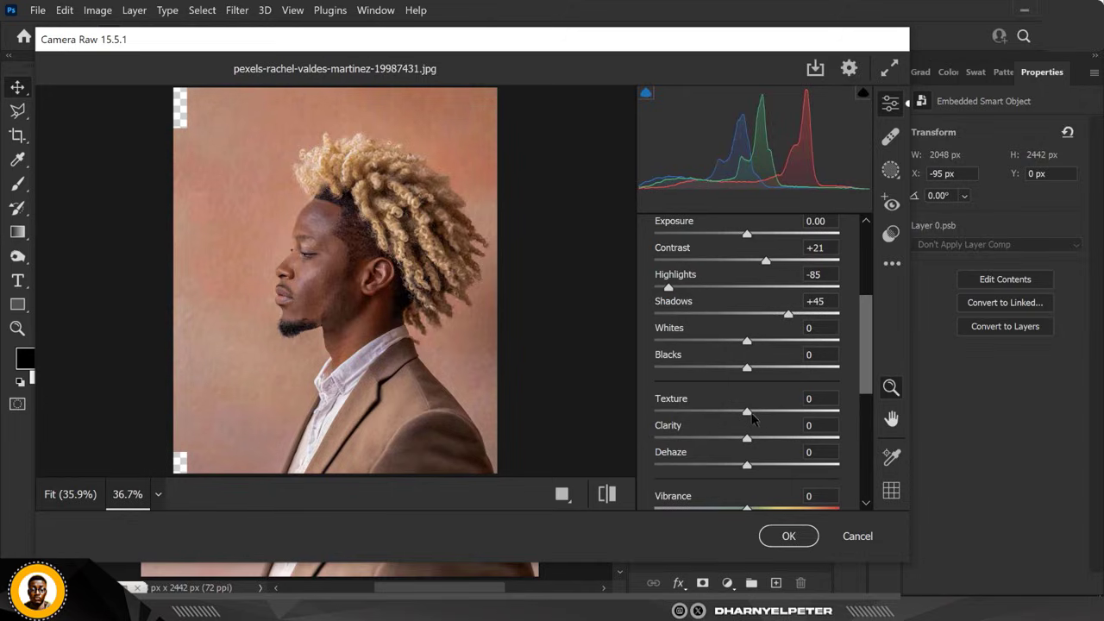
Raise Texture to +39 and Clarity to +34 in the Camera Raw filter.
{"action": "left_click_drag", "start_coordinate": [747, 416], "coordinate": [783, 415]}
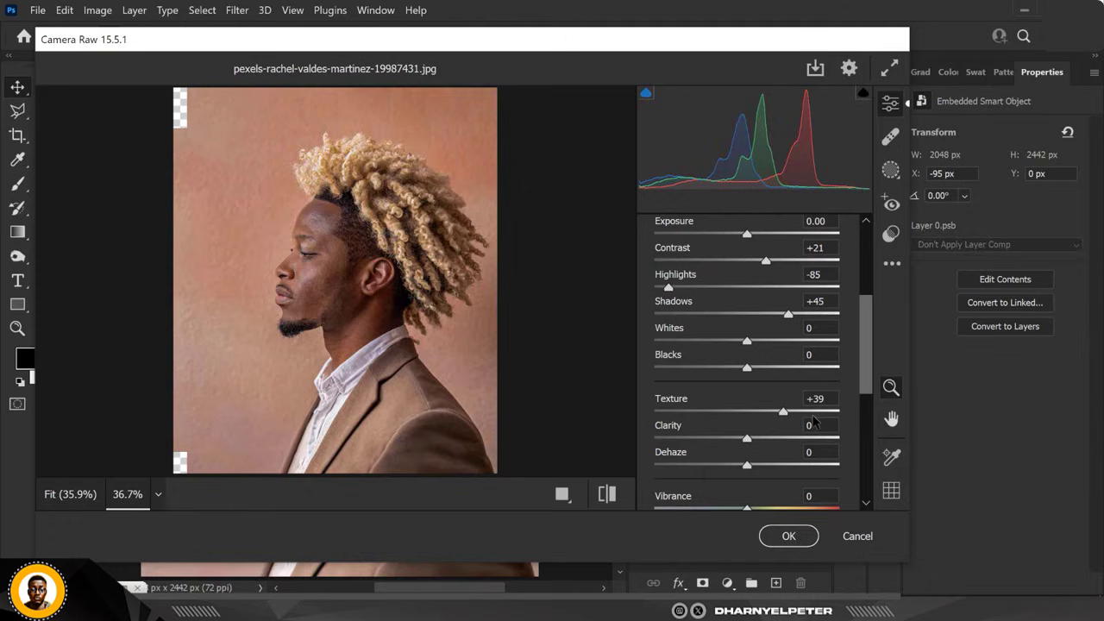
{"action": "left_click_drag", "start_coordinate": [746, 440], "coordinate": [773, 443]}
{"action": "left_click_drag", "start_coordinate": [773, 438], "coordinate": [779, 438]}
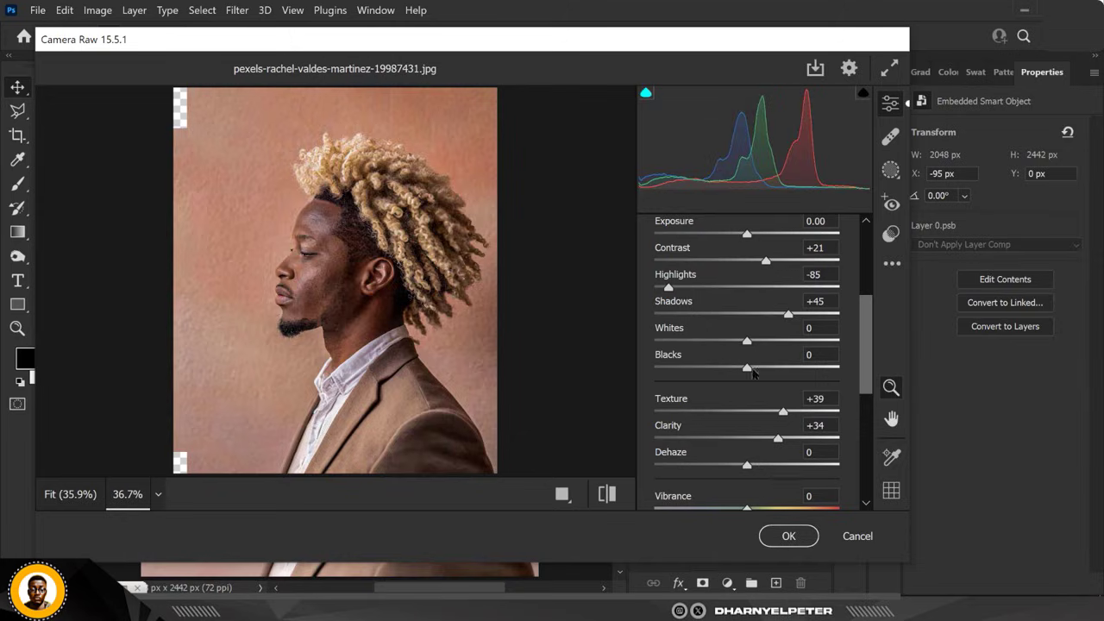
Set the parametric curve's Highlights to +100 and Lights to -15, and apply the Camera Raw filter.
{"action": "scroll", "coordinate": [752, 369], "scroll_direction": "down", "scroll_amount": 4}
{"action": "scroll", "coordinate": [753, 367], "scroll_direction": "up", "scroll_amount": 2}
{"action": "scroll", "coordinate": [753, 366], "scroll_direction": "up", "scroll_amount": 5}
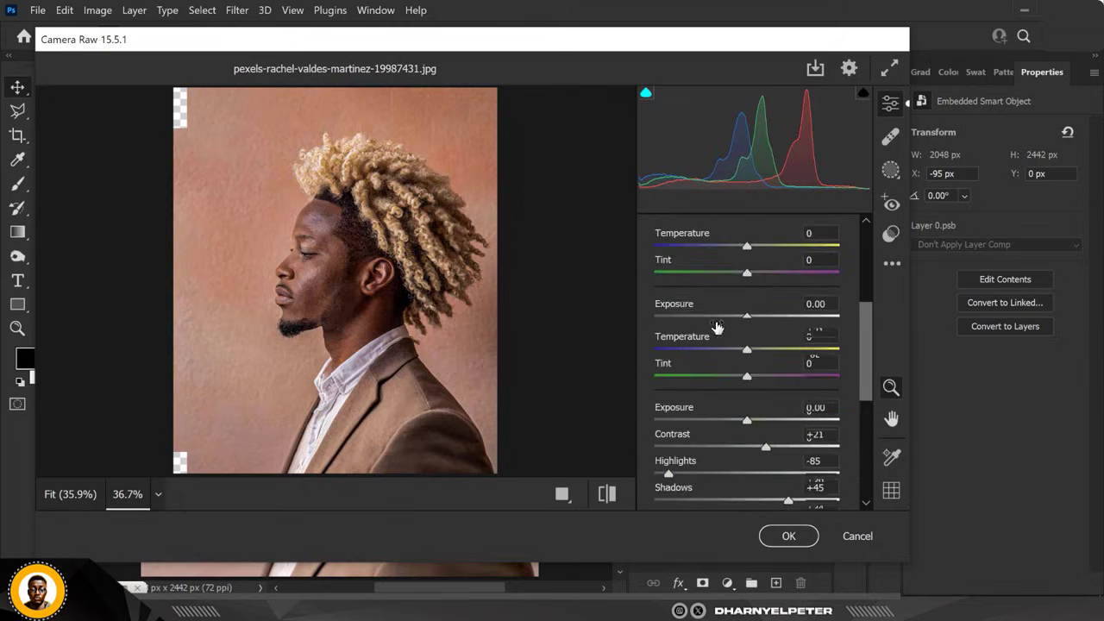
{"action": "left_click", "coordinate": [658, 302]}
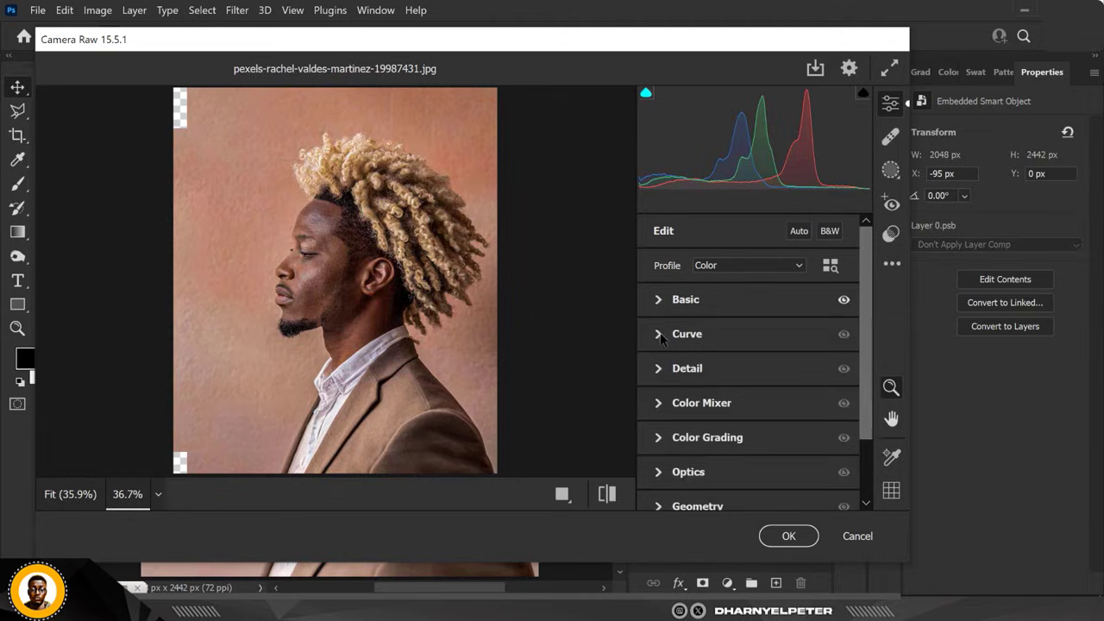
{"action": "left_click", "coordinate": [660, 334]}
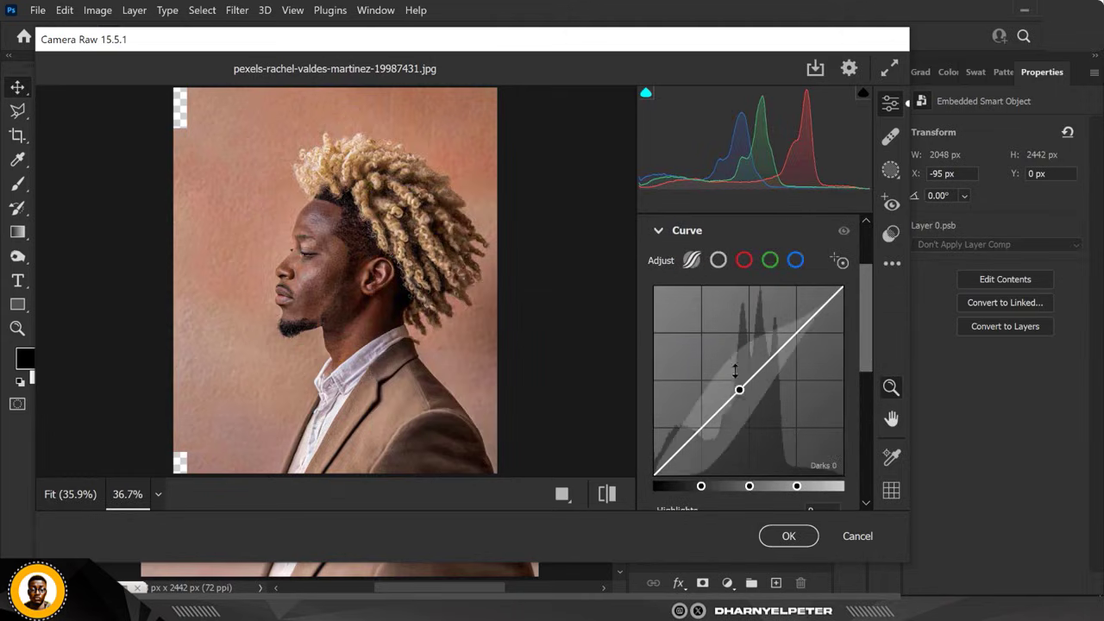
{"action": "scroll", "coordinate": [737, 380], "scroll_direction": "down", "scroll_amount": 2}
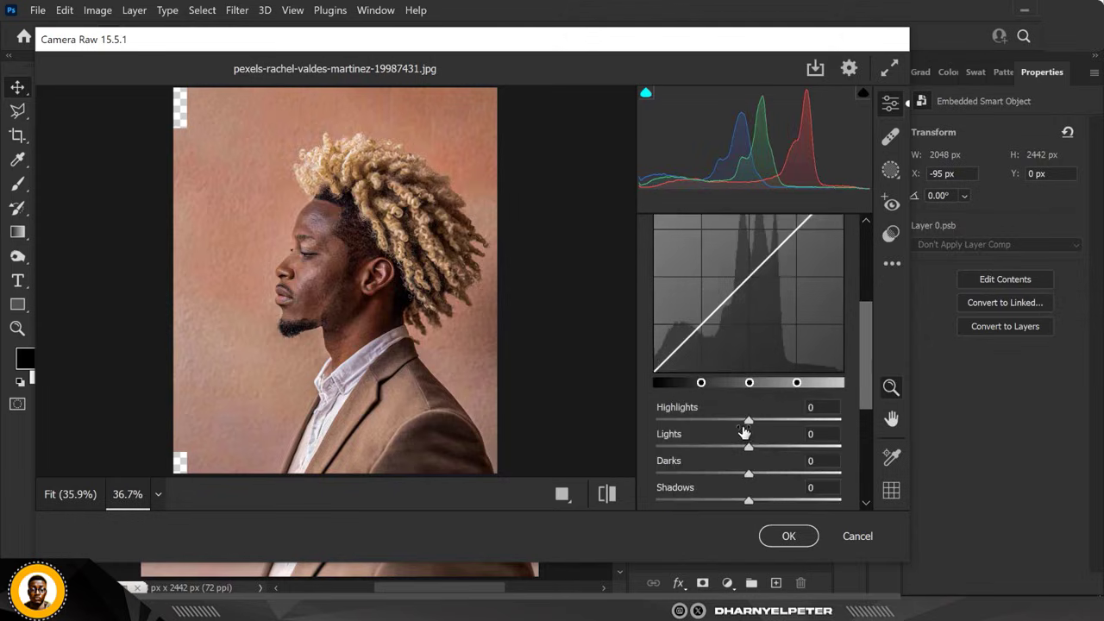
{"action": "left_click_drag", "start_coordinate": [748, 419], "coordinate": [852, 423]}
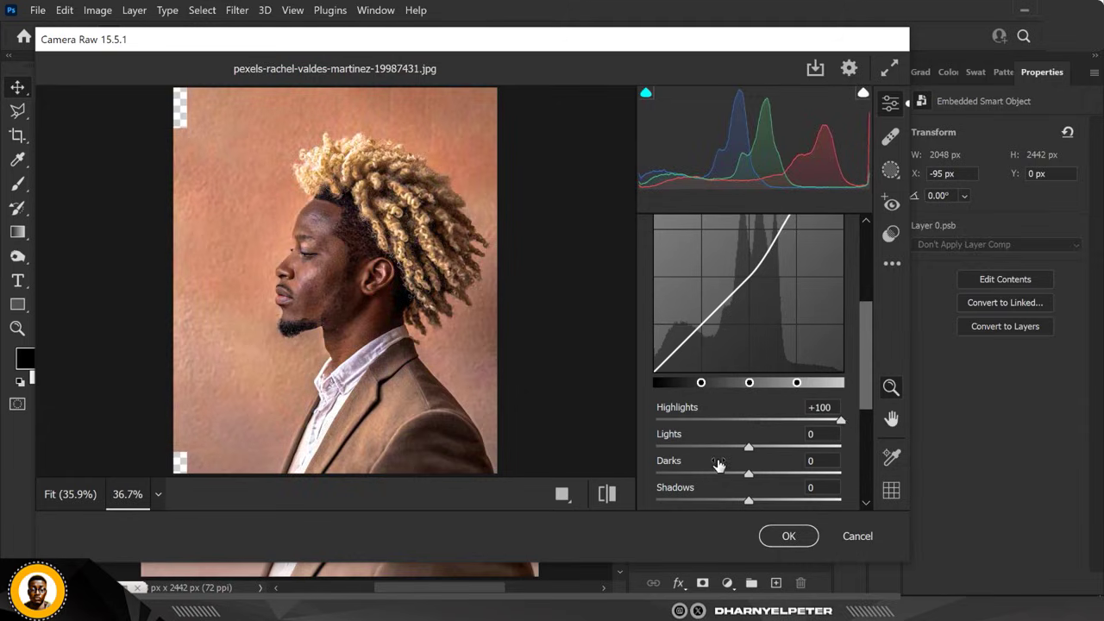
{"action": "left_click_drag", "start_coordinate": [748, 447], "coordinate": [734, 449]}
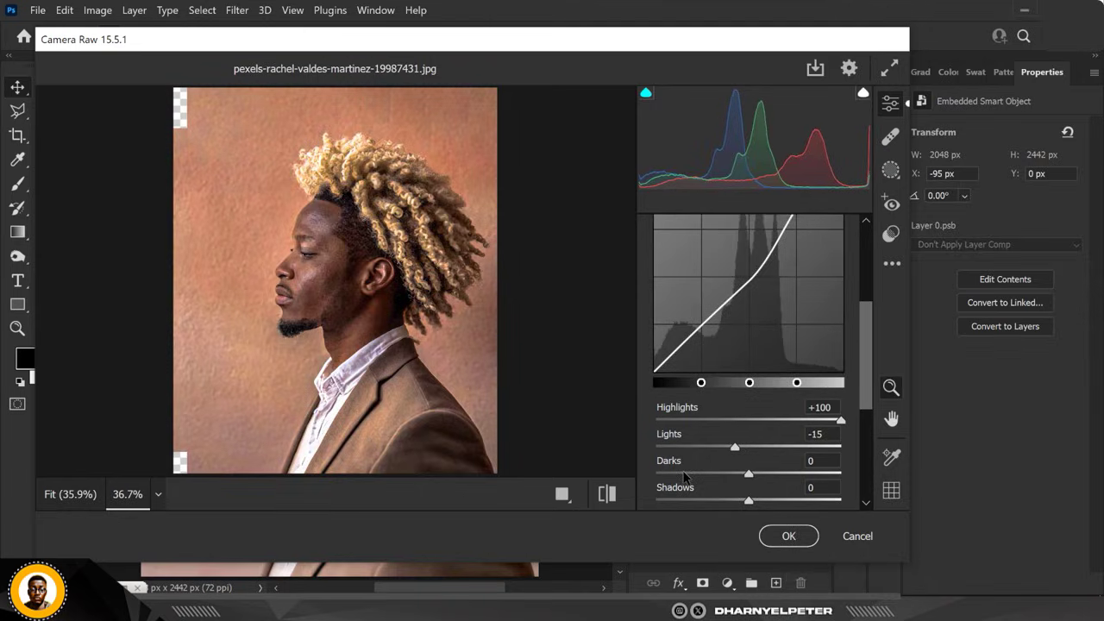
{"action": "left_click", "coordinate": [786, 535]}
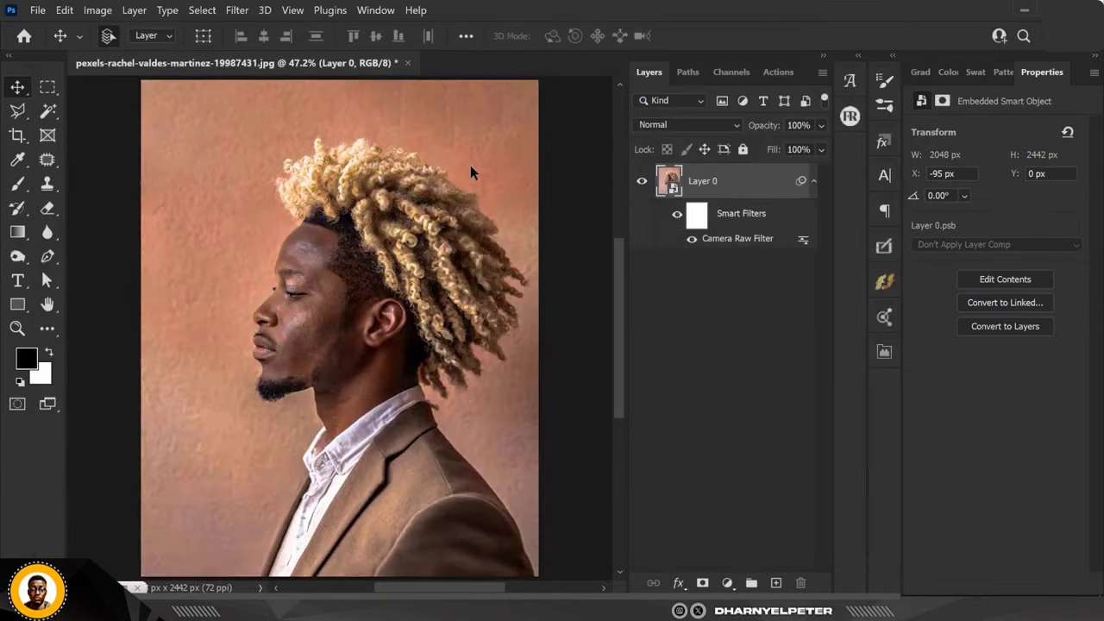
Inspect the skin detail on the face, duplicate Layer 0, and convert the copy to a smart object.
{"action": "scroll", "coordinate": [306, 339], "scroll_direction": "up", "scroll_amount": 2}
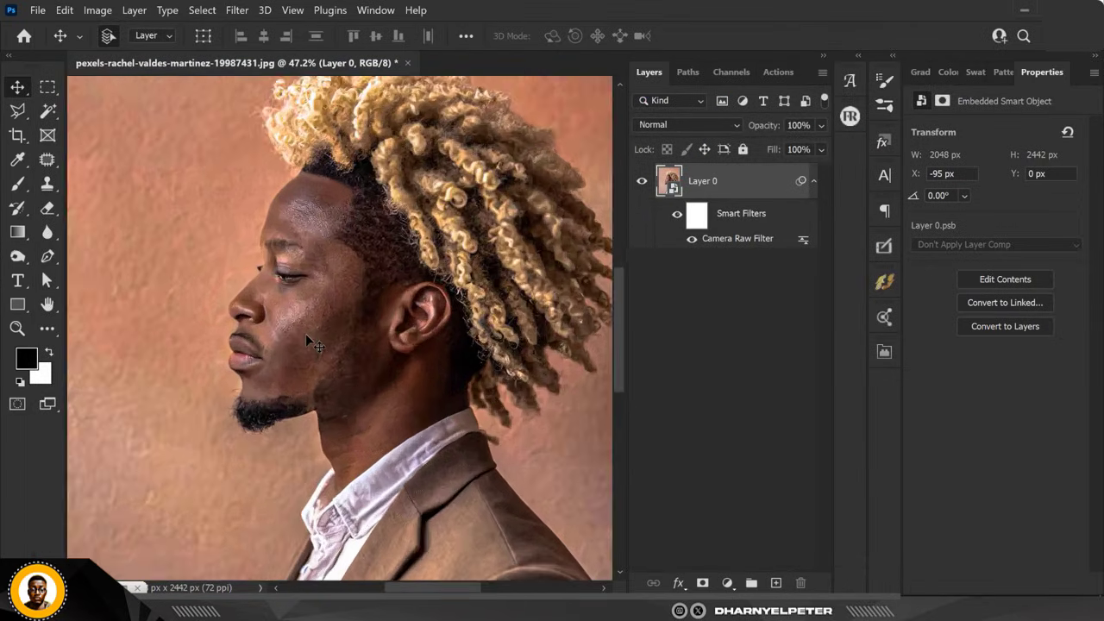
{"action": "scroll", "coordinate": [308, 338], "scroll_direction": "up", "scroll_amount": 3}
{"action": "scroll", "coordinate": [308, 339], "scroll_direction": "down", "scroll_amount": 1}
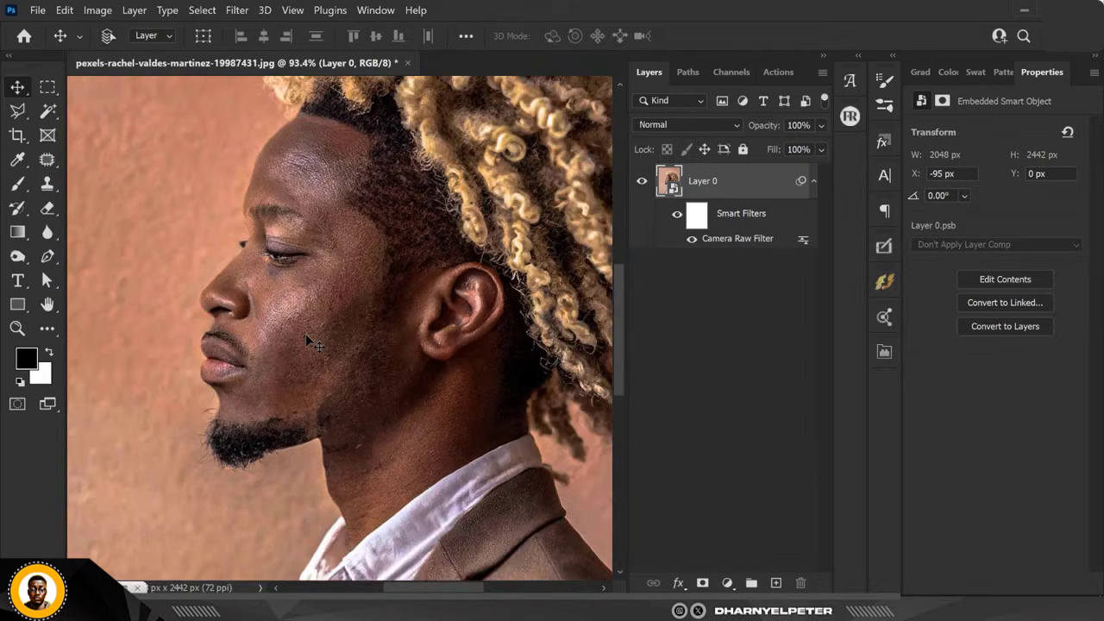
{"action": "scroll", "coordinate": [312, 343], "scroll_direction": "down", "scroll_amount": 3}
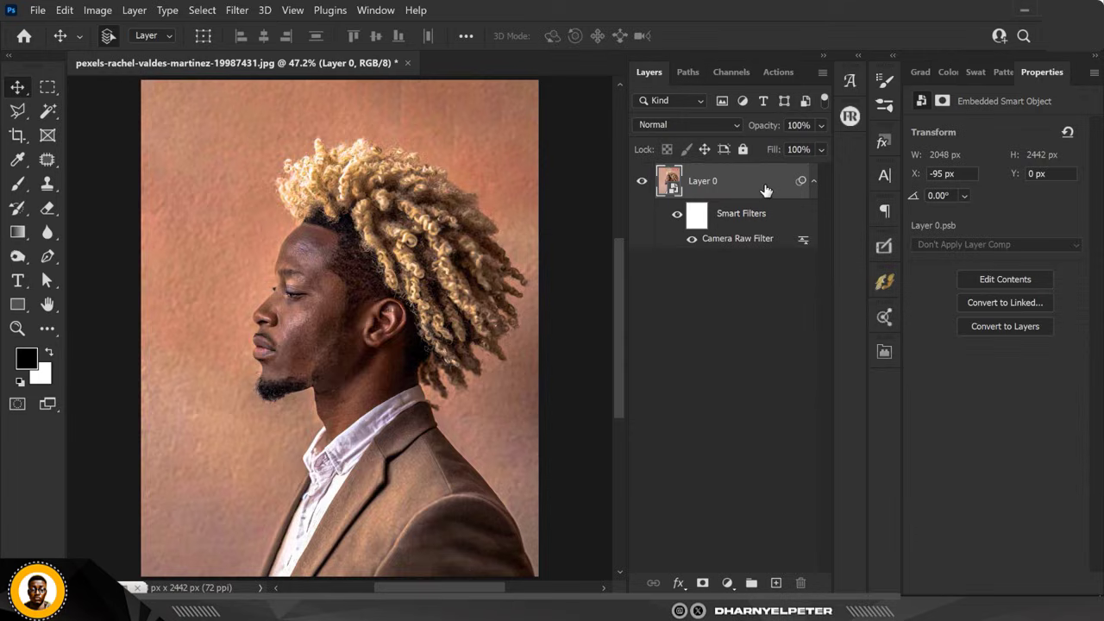
{"action": "key", "text": "ctrl+j"}
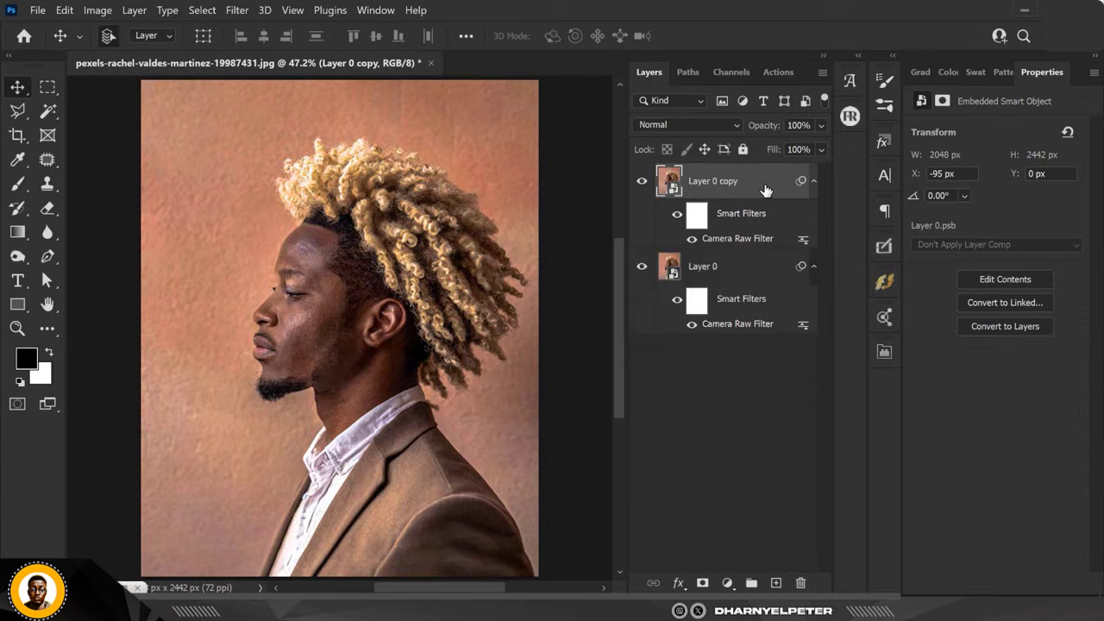
{"action": "right_click", "coordinate": [765, 190]}
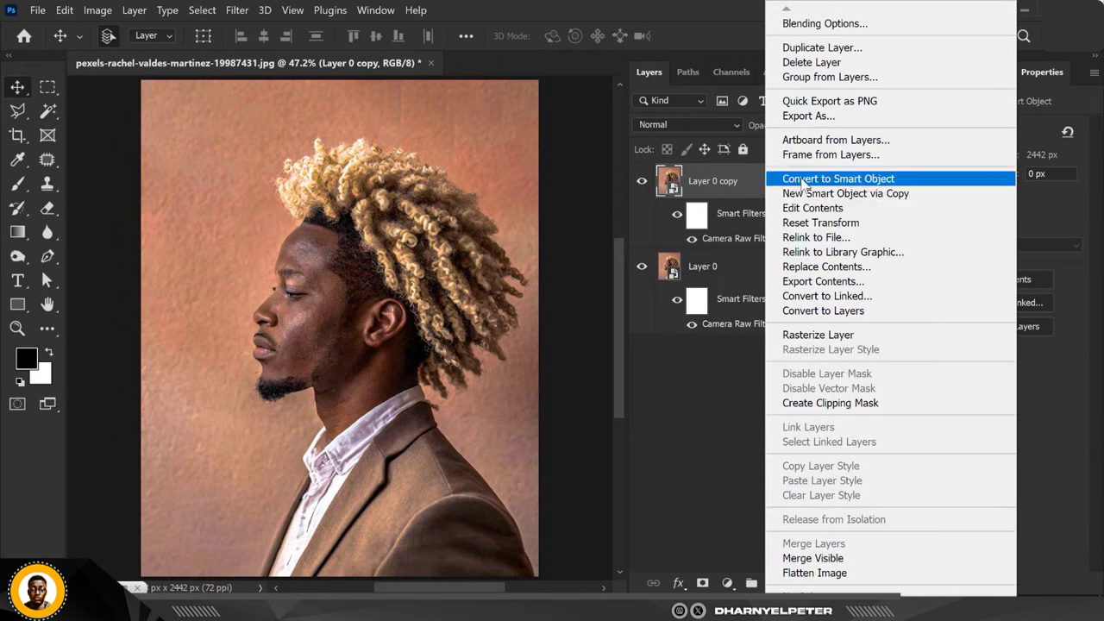
{"action": "left_click", "coordinate": [802, 178]}
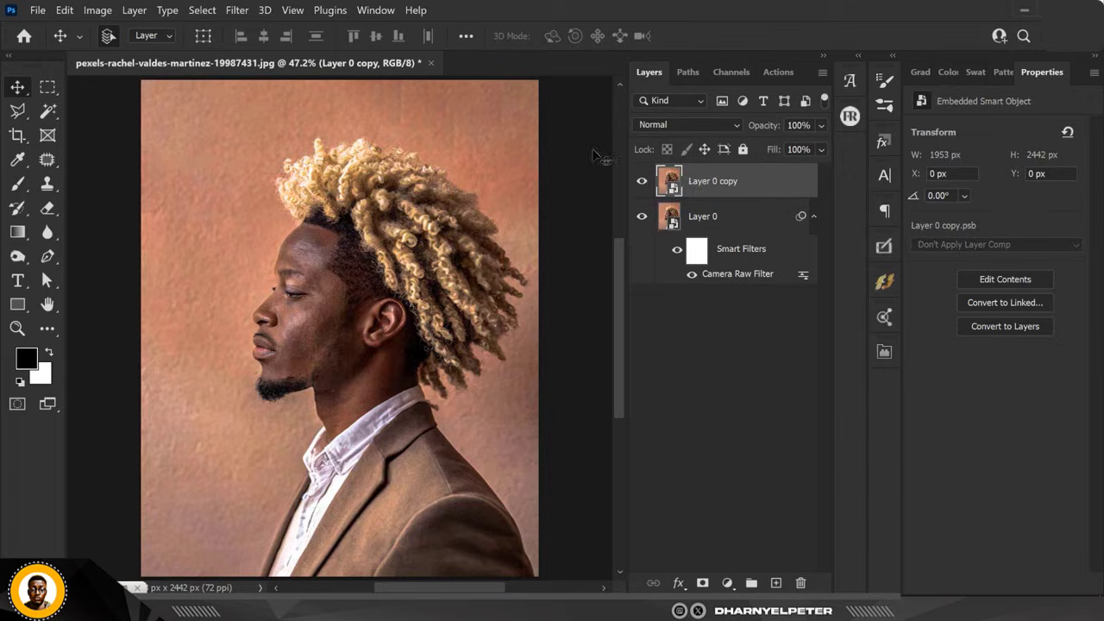
Start a Camera Raw filter on the Layer 0 copy and set Noise Reduction to 100.
{"action": "left_click", "coordinate": [236, 10]}
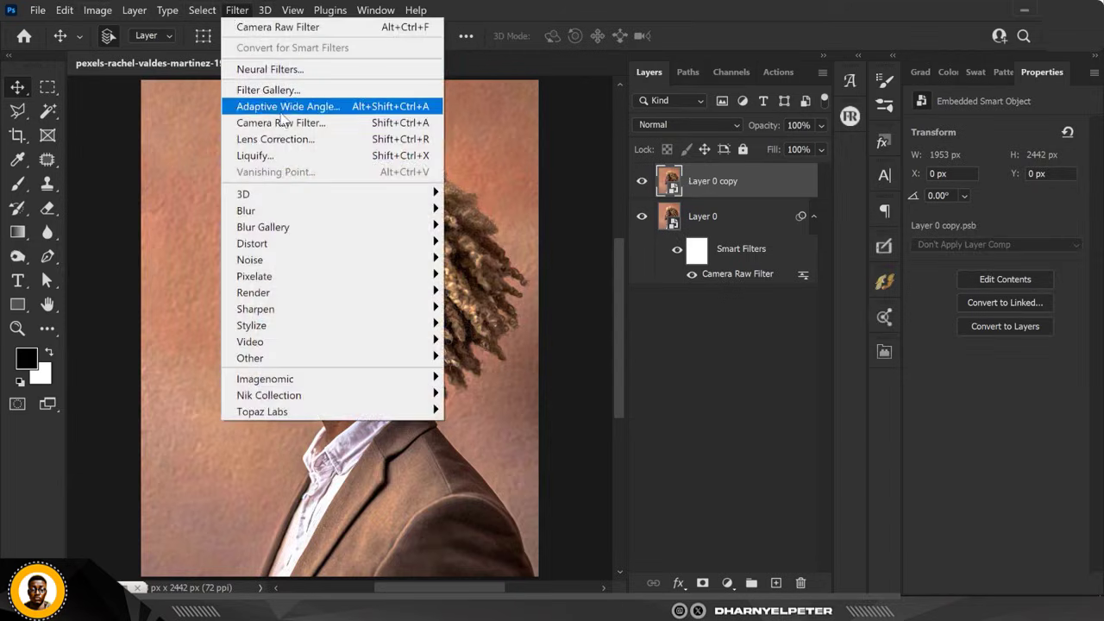
{"action": "left_click", "coordinate": [281, 121]}
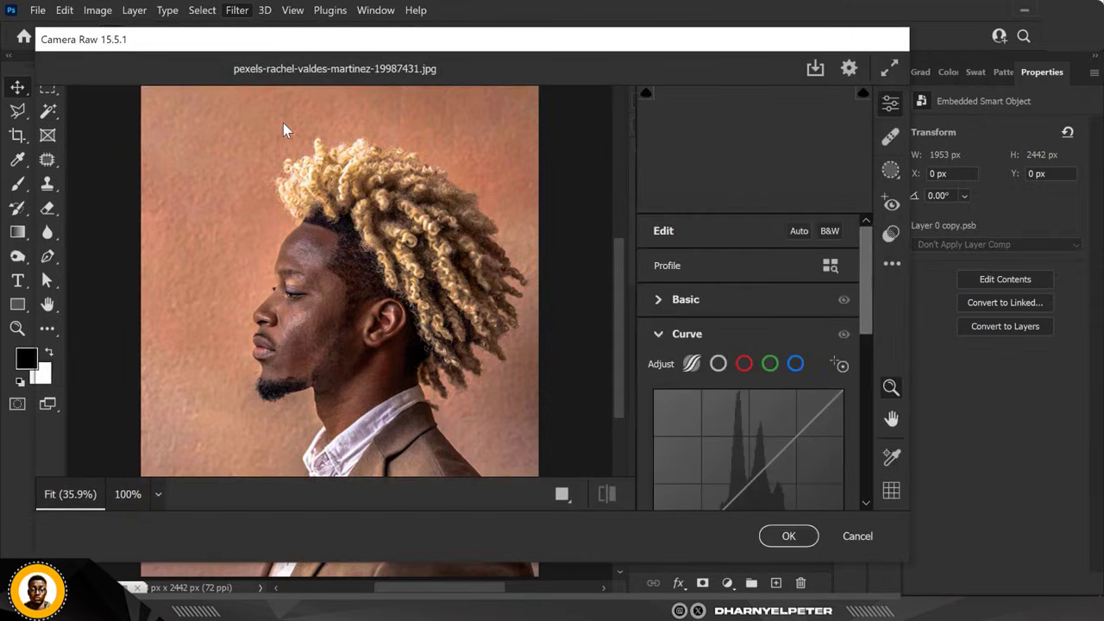
{"action": "left_click", "coordinate": [659, 335]}
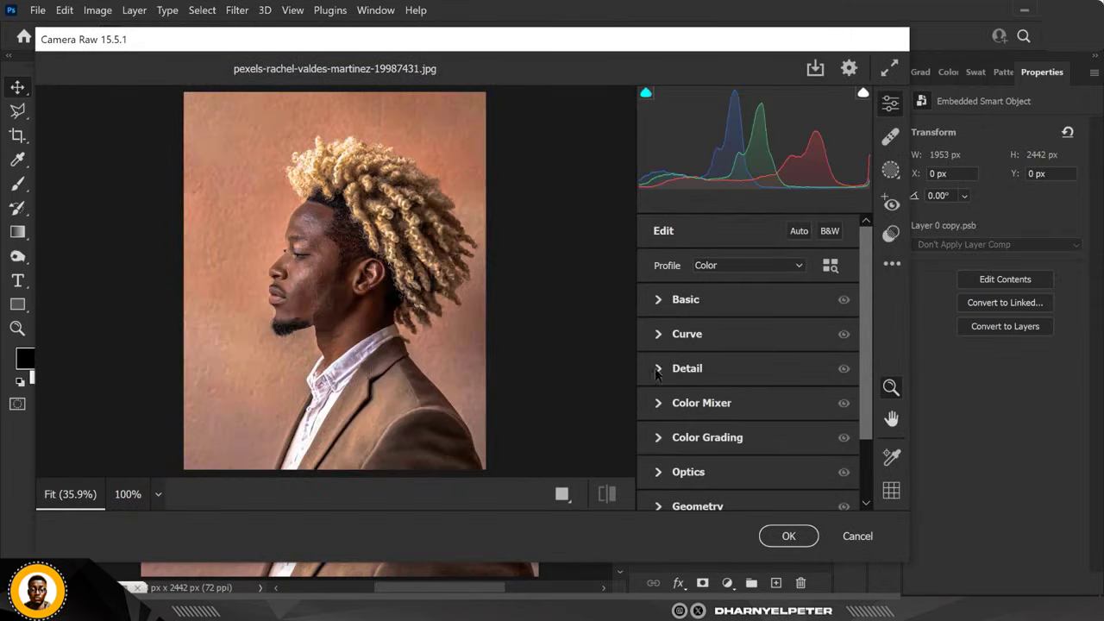
{"action": "left_click", "coordinate": [661, 370]}
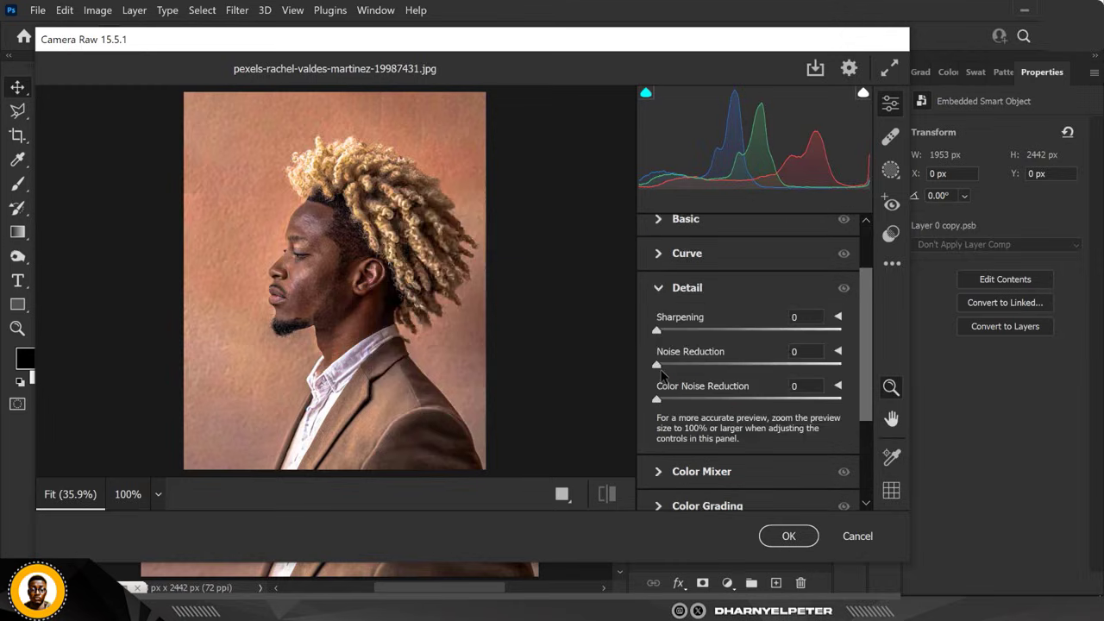
{"action": "left_click_drag", "start_coordinate": [658, 368], "coordinate": [858, 361]}
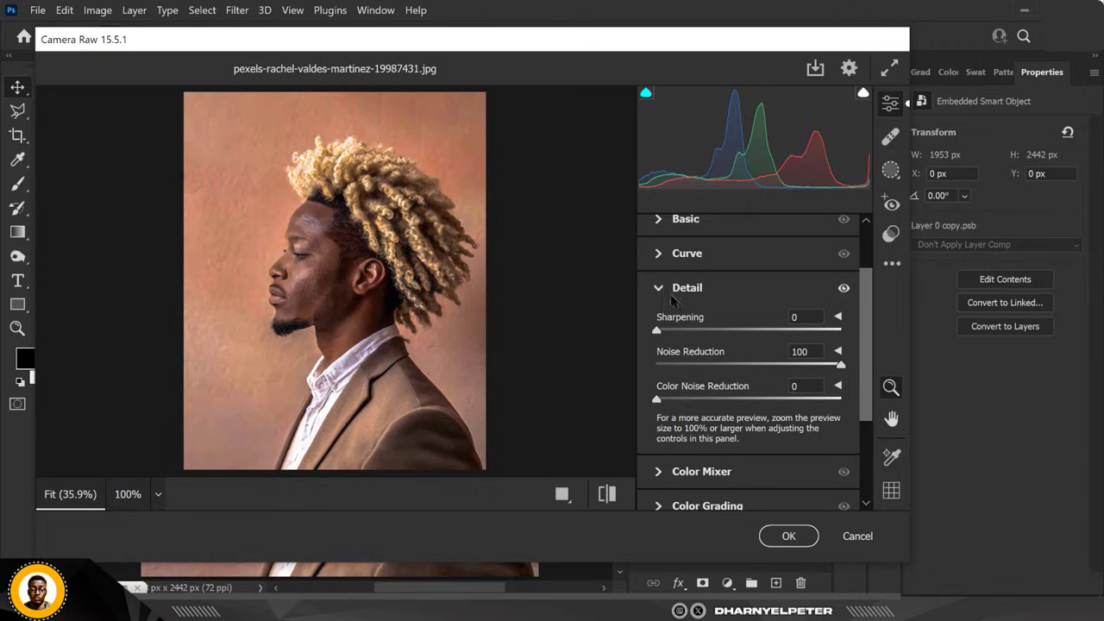
{"action": "left_click", "coordinate": [659, 289]}
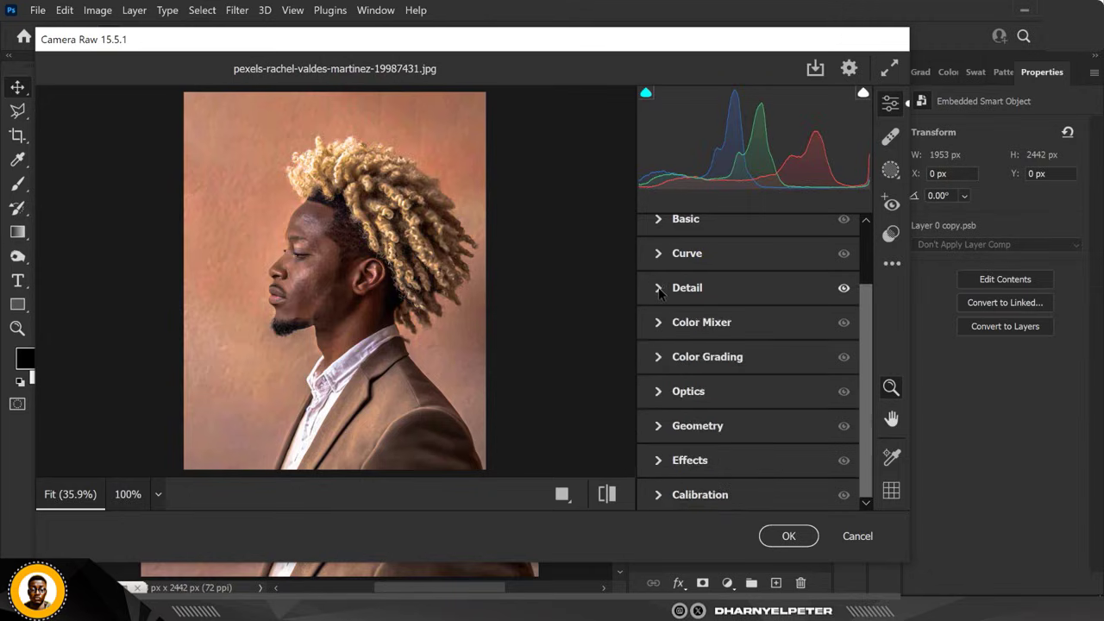
Set Texture to -97 and Clarity to +48 in the Camera Raw filter.
{"action": "left_click", "coordinate": [657, 223]}
{"action": "scroll", "coordinate": [733, 362], "scroll_direction": "down", "scroll_amount": 3}
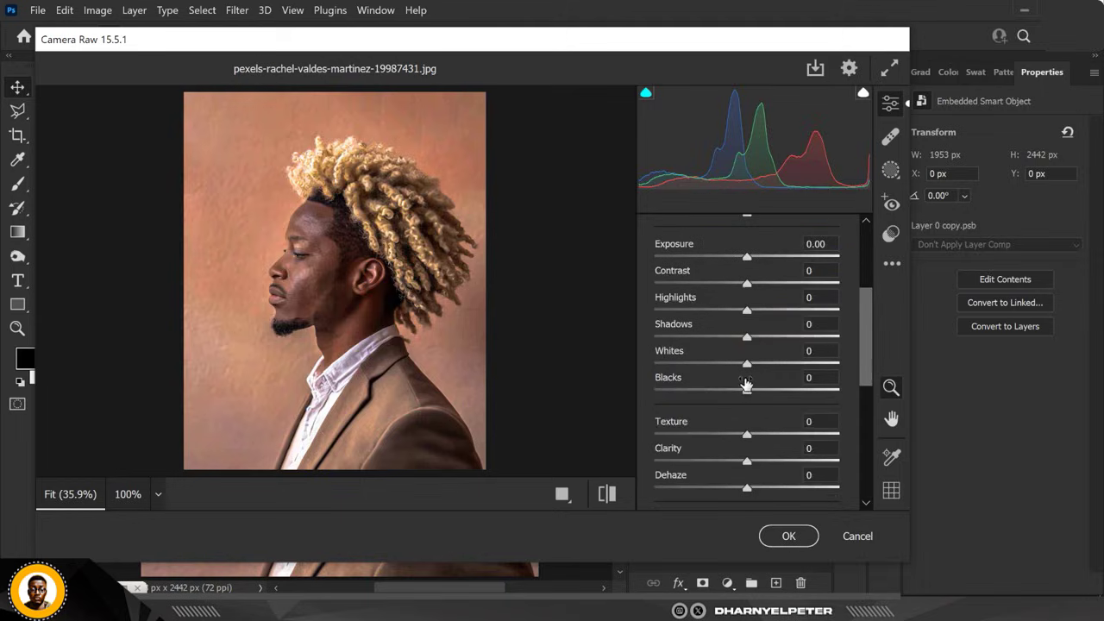
{"action": "scroll", "coordinate": [746, 384], "scroll_direction": "down", "scroll_amount": 2}
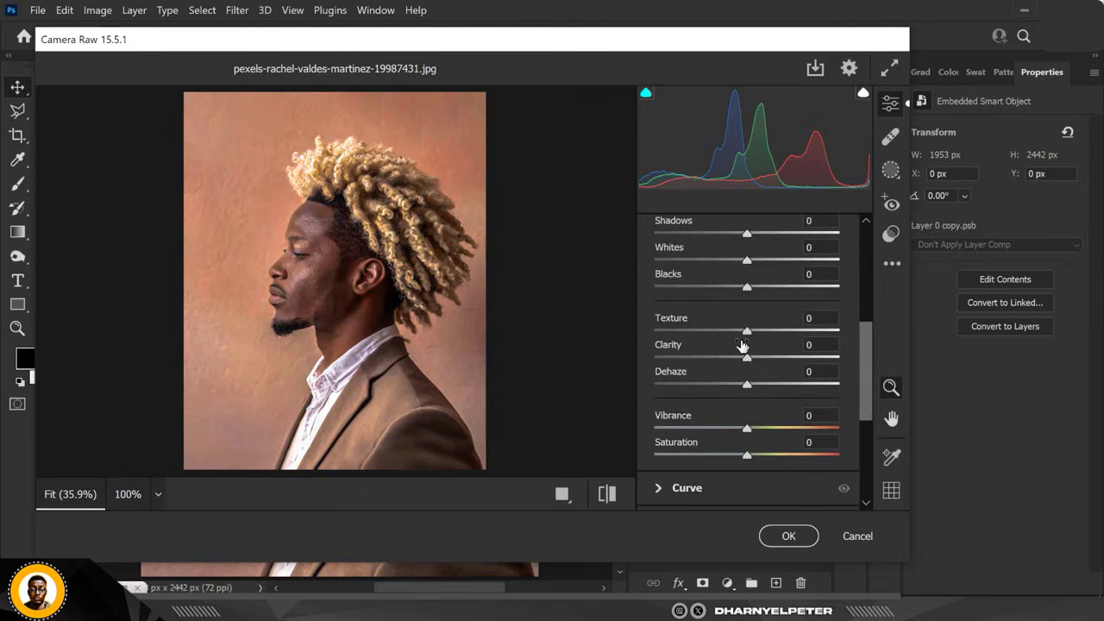
{"action": "left_click_drag", "start_coordinate": [741, 334], "coordinate": [634, 338]}
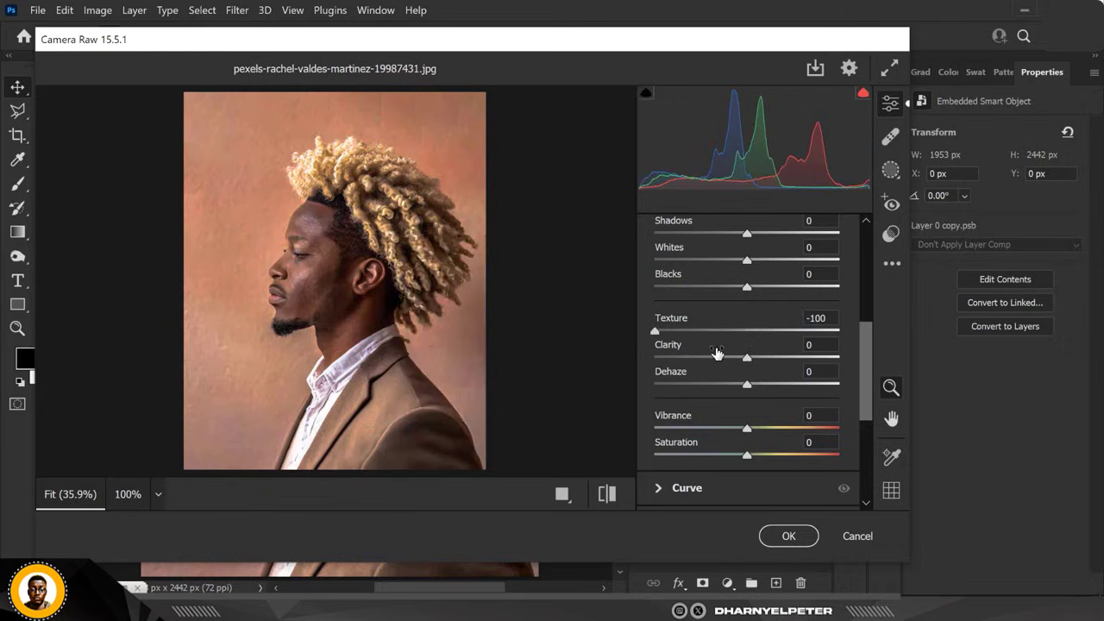
{"action": "left_click_drag", "start_coordinate": [655, 332], "coordinate": [656, 332]}
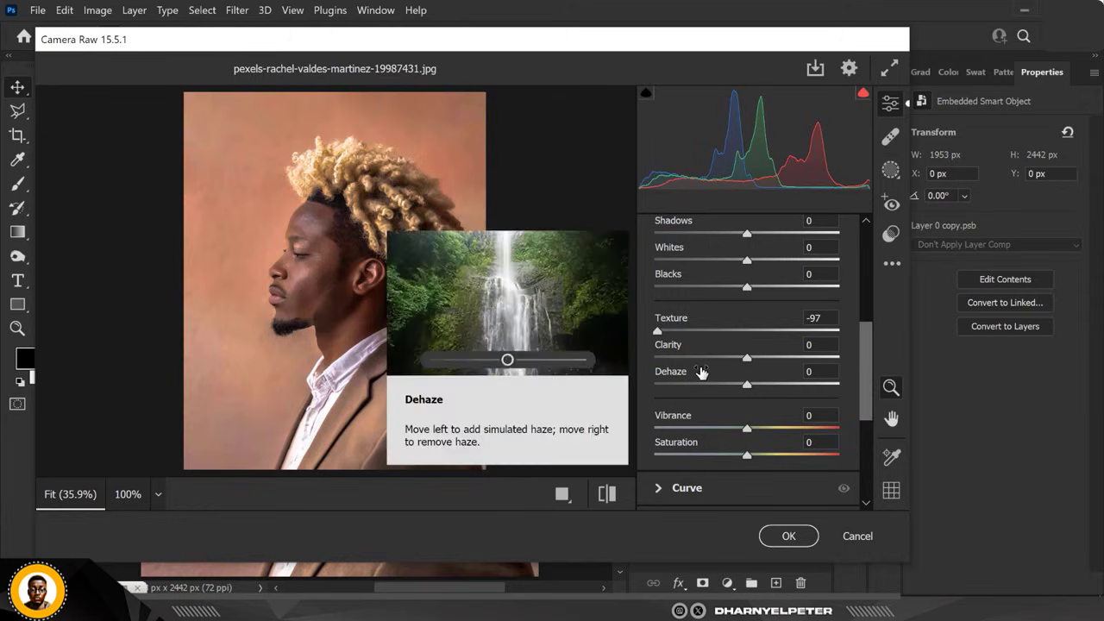
{"action": "left_click_drag", "start_coordinate": [747, 359], "coordinate": [792, 360]}
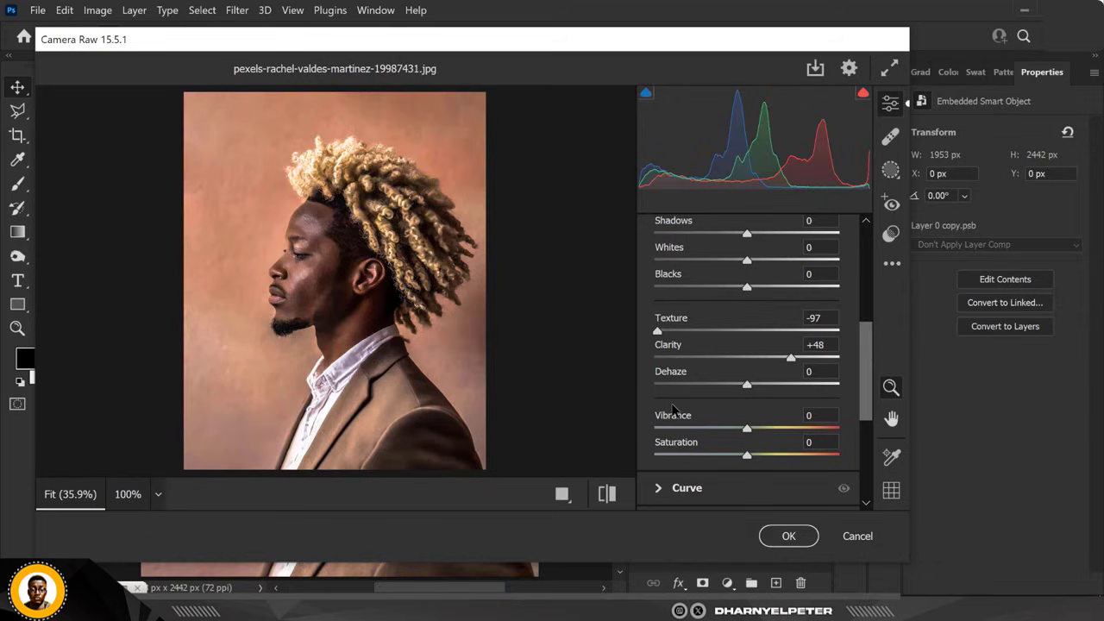
Set Dehaze to +28 in the Camera Raw filter.
{"action": "scroll", "coordinate": [747, 448], "scroll_direction": "down", "scroll_amount": 3}
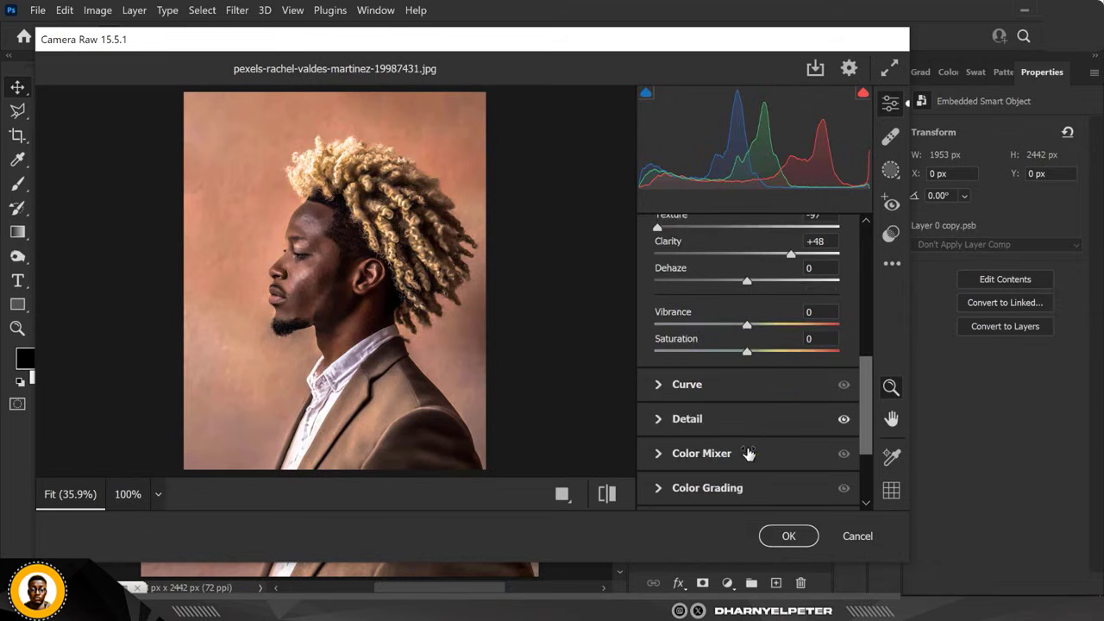
{"action": "left_click_drag", "start_coordinate": [746, 282], "coordinate": [774, 279]}
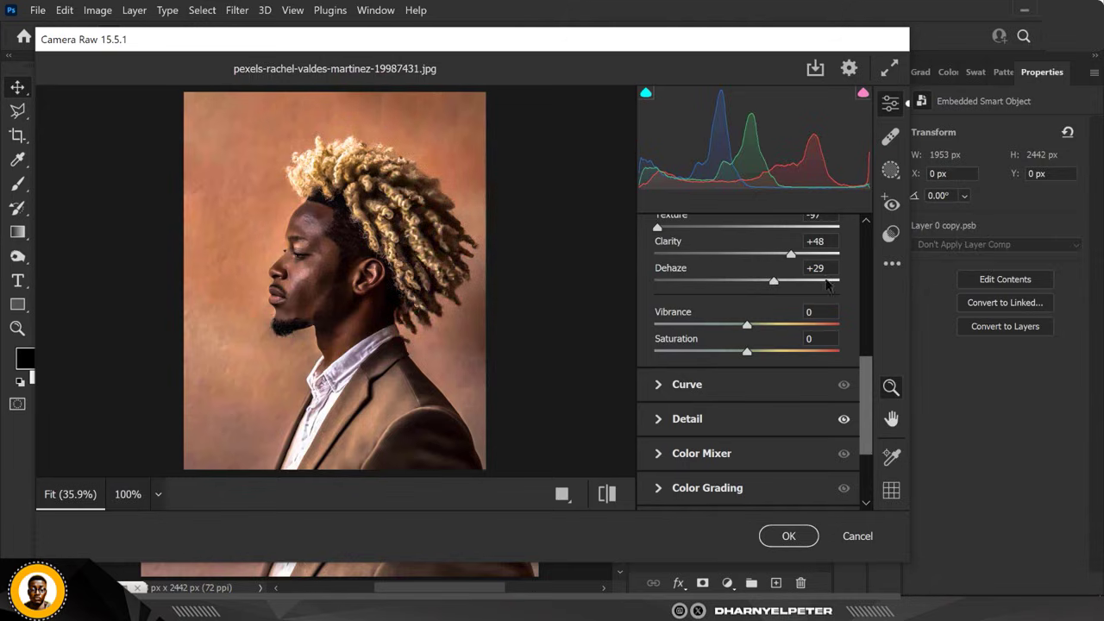
{"action": "left_click", "coordinate": [816, 268]}
{"action": "type", "text": "28"}
{"action": "left_click_drag", "start_coordinate": [772, 282], "coordinate": [770, 286]}
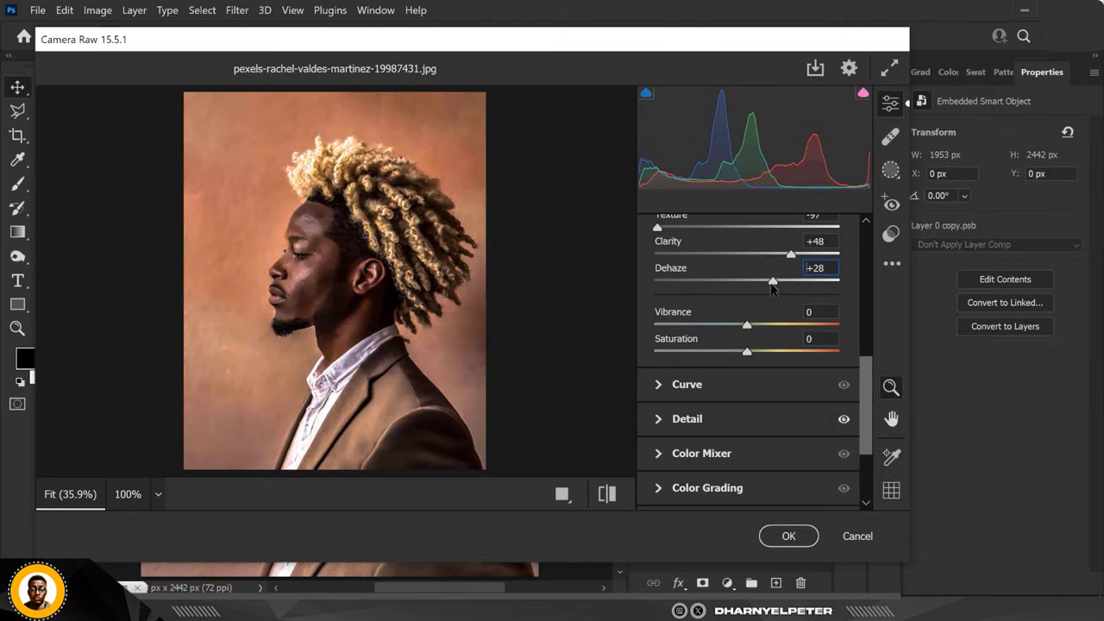
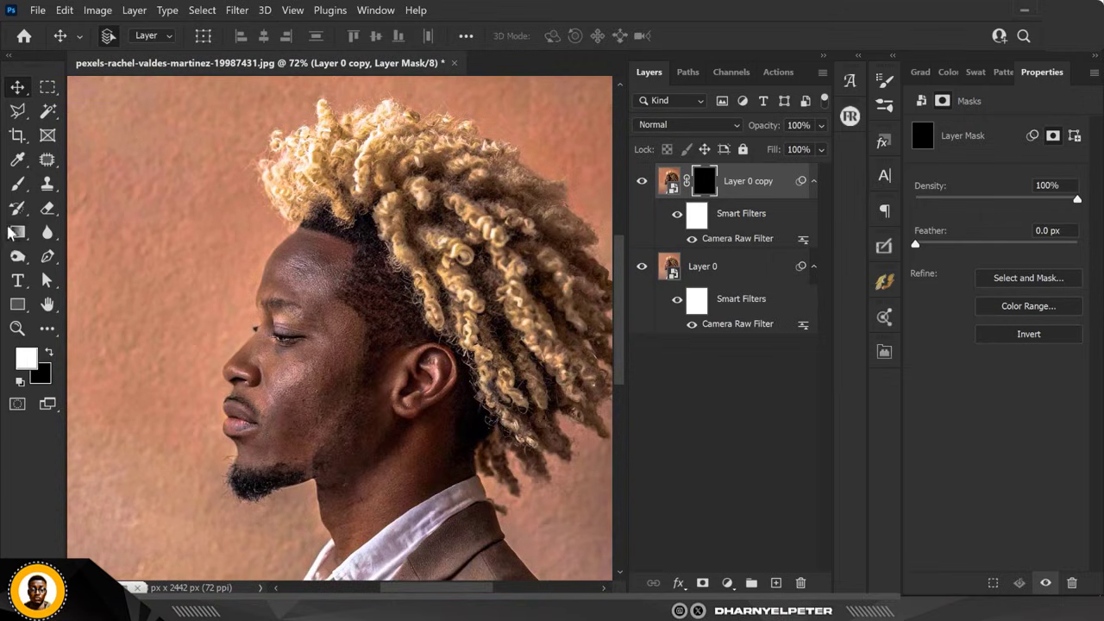
Set up the Brush tool with the Soft Round preset, 200 px size and 100% flow.
{"action": "left_click", "coordinate": [17, 184]}
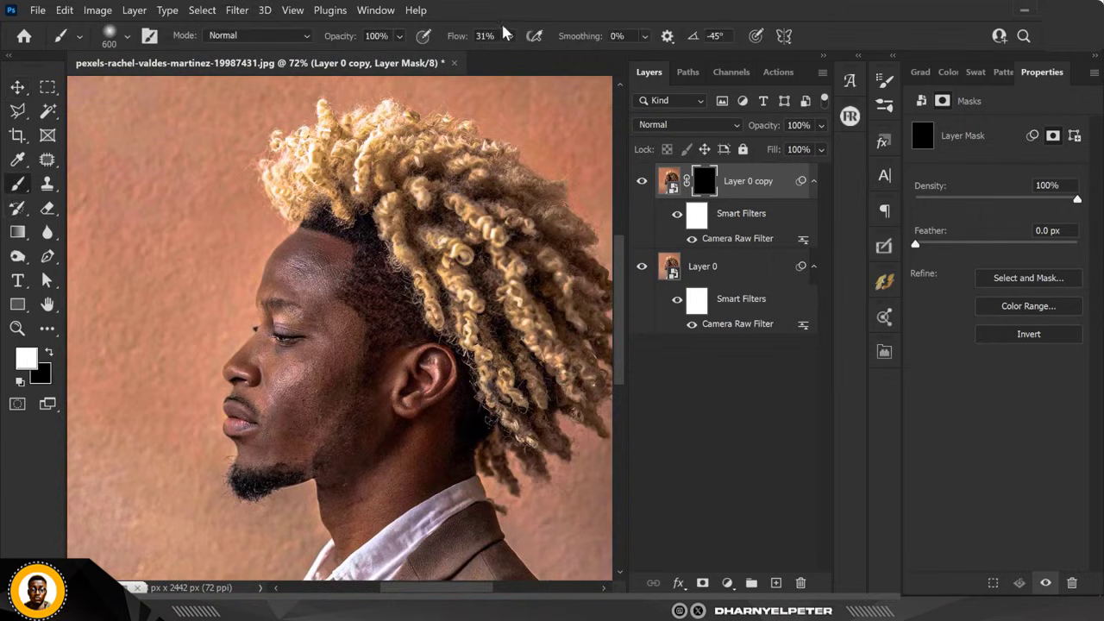
{"action": "left_click", "coordinate": [510, 36]}
{"action": "left_click_drag", "start_coordinate": [526, 55], "coordinate": [583, 57]}
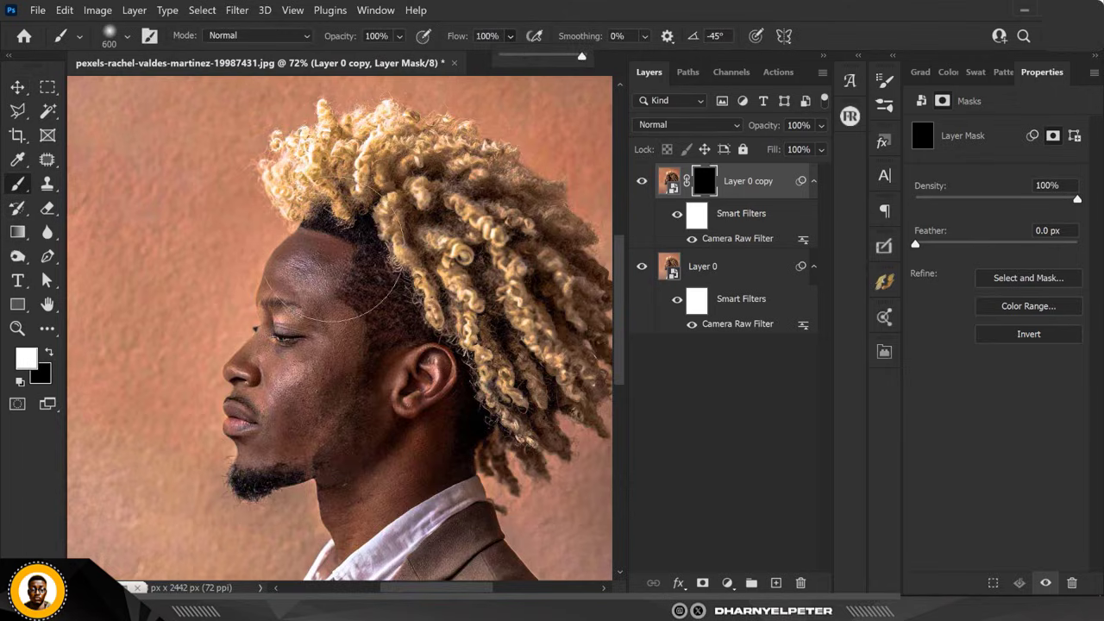
{"action": "key", "text": "bracketleft"}
{"action": "key", "text": "bracketleft"}
{"action": "key", "text": "bracketleft"}
{"action": "key", "text": "bracketleft"}
{"action": "key", "text": "bracketleft"}
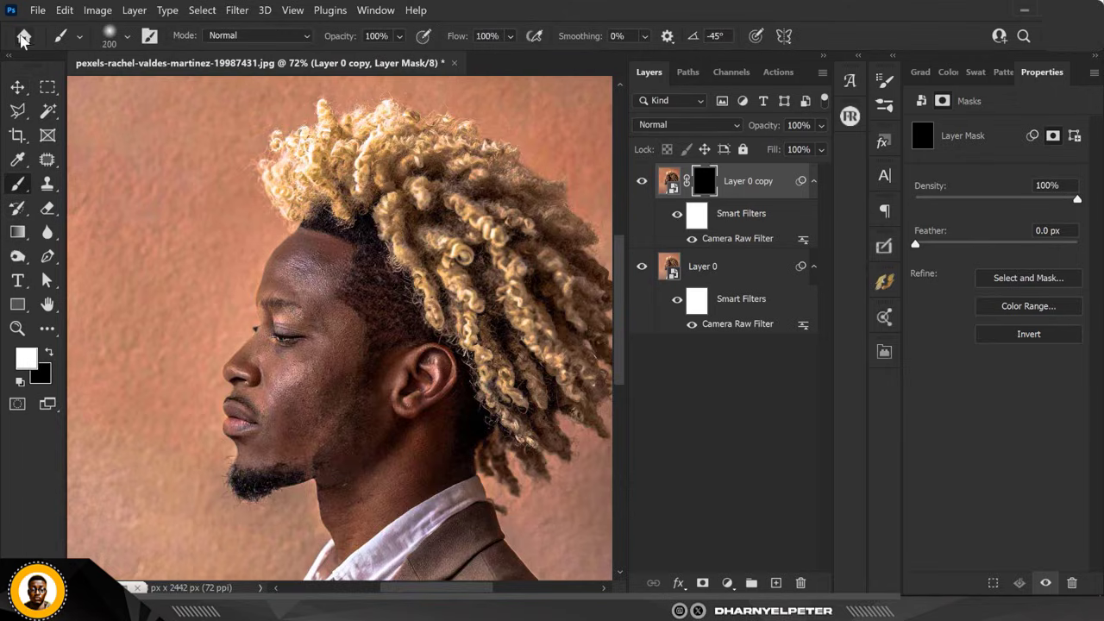
{"action": "left_click", "coordinate": [127, 35]}
{"action": "left_click", "coordinate": [107, 258]}
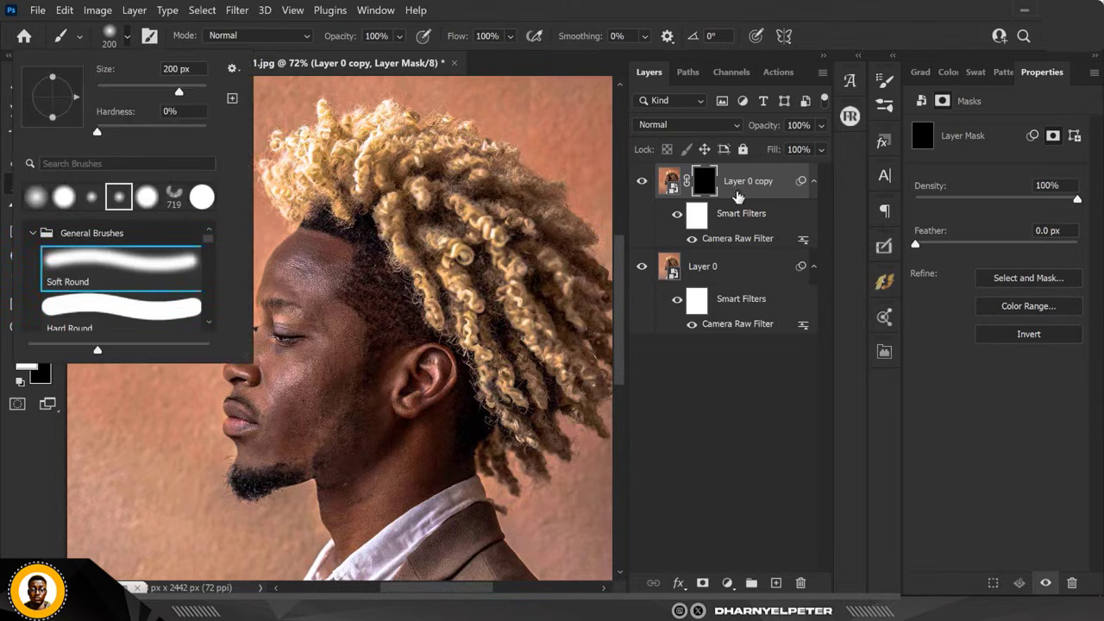
Paint white on the Layer 0 copy's mask over the forehead, cheek and ear to reveal the smoothed skin.
{"action": "left_click", "coordinate": [704, 181]}
{"action": "scroll", "coordinate": [289, 271], "scroll_direction": "up", "scroll_amount": 3}
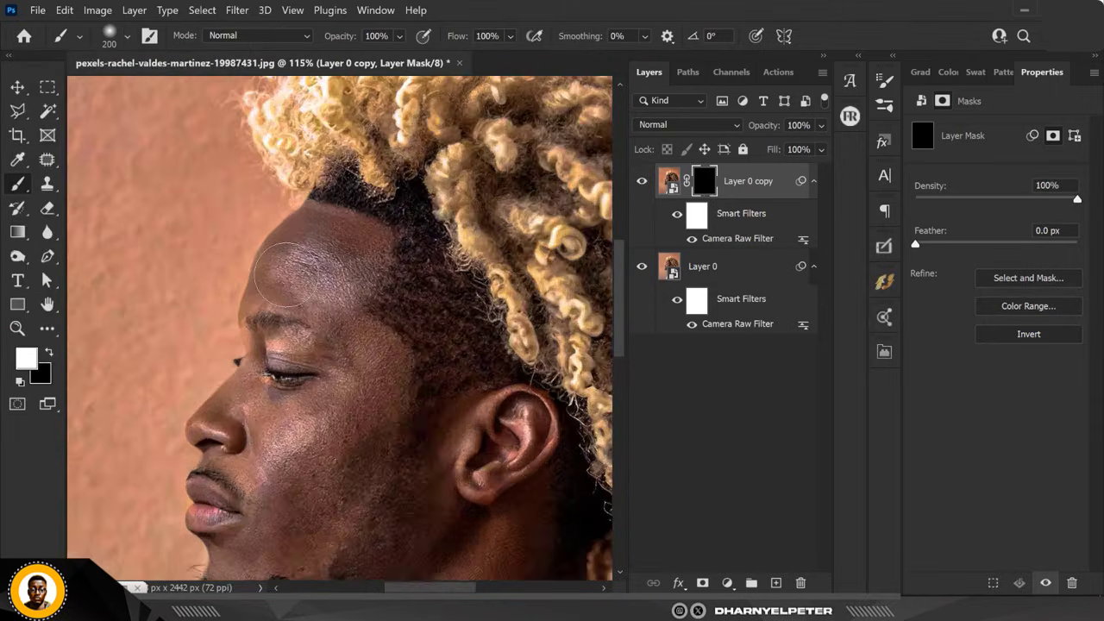
{"action": "mouse_move", "coordinate": [286, 275]}
{"action": "left_mouse_down"}
{"action": "mouse_move", "coordinate": [330, 267]}
{"action": "mouse_move", "coordinate": [339, 283]}
{"action": "mouse_move", "coordinate": [368, 248]}
{"action": "mouse_move", "coordinate": [323, 235]}
{"action": "mouse_move", "coordinate": [302, 211]}
{"action": "mouse_move", "coordinate": [379, 412]}
{"action": "mouse_move", "coordinate": [339, 404]}
{"action": "mouse_move", "coordinate": [290, 444]}
{"action": "mouse_move", "coordinate": [295, 419]}
{"action": "mouse_move", "coordinate": [298, 477]}
{"action": "mouse_move", "coordinate": [335, 490]}
{"action": "left_mouse_up"}
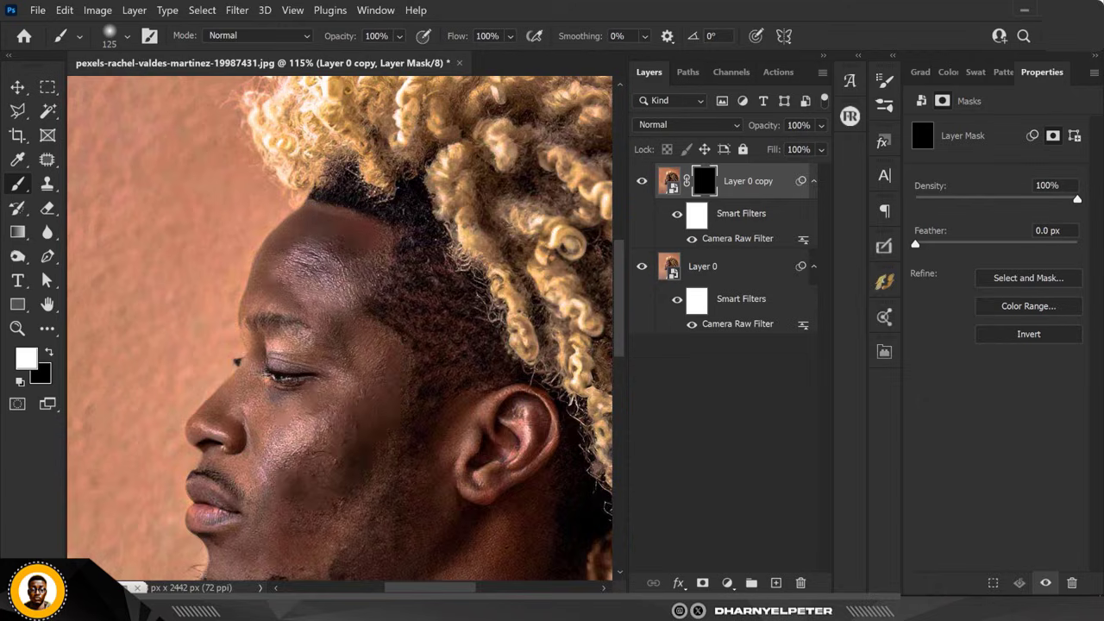
{"action": "mouse_move", "coordinate": [289, 456]}
{"action": "left_mouse_down"}
{"action": "mouse_move", "coordinate": [260, 415]}
{"action": "mouse_move", "coordinate": [314, 424]}
{"action": "mouse_move", "coordinate": [353, 379]}
{"action": "mouse_move", "coordinate": [326, 304]}
{"action": "mouse_move", "coordinate": [288, 284]}
{"action": "mouse_move", "coordinate": [259, 327]}
{"action": "mouse_move", "coordinate": [306, 346]}
{"action": "mouse_move", "coordinate": [254, 362]}
{"action": "mouse_move", "coordinate": [237, 413]}
{"action": "mouse_move", "coordinate": [205, 420]}
{"action": "mouse_move", "coordinate": [288, 431]}
{"action": "mouse_move", "coordinate": [274, 466]}
{"action": "mouse_move", "coordinate": [241, 476]}
{"action": "mouse_move", "coordinate": [275, 525]}
{"action": "mouse_move", "coordinate": [378, 472]}
{"action": "mouse_move", "coordinate": [448, 483]}
{"action": "left_mouse_up"}
{"action": "mouse_move", "coordinate": [487, 412]}
{"action": "left_mouse_down"}
{"action": "mouse_move", "coordinate": [543, 424]}
{"action": "mouse_move", "coordinate": [483, 474]}
{"action": "left_mouse_up"}
Extend the white mask painting over the chin, jaw and neck, and touch up the forehead, with a 125 px brush.
{"action": "scroll", "coordinate": [424, 326], "scroll_direction": "down", "scroll_amount": 3}
{"action": "scroll", "coordinate": [383, 459], "scroll_direction": "up", "scroll_amount": 2}
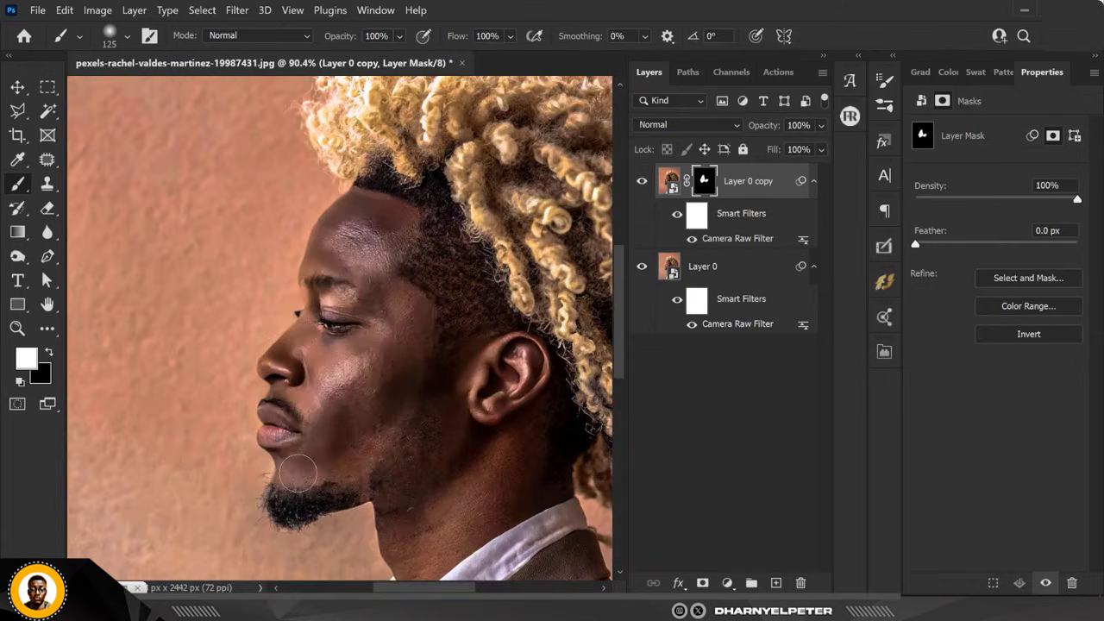
{"action": "mouse_move", "coordinate": [303, 488]}
{"action": "left_mouse_down"}
{"action": "mouse_move", "coordinate": [386, 451]}
{"action": "mouse_move", "coordinate": [373, 463]}
{"action": "mouse_move", "coordinate": [377, 496]}
{"action": "mouse_move", "coordinate": [498, 457]}
{"action": "mouse_move", "coordinate": [504, 475]}
{"action": "mouse_move", "coordinate": [518, 464]}
{"action": "mouse_move", "coordinate": [531, 475]}
{"action": "mouse_move", "coordinate": [447, 546]}
{"action": "mouse_move", "coordinate": [392, 534]}
{"action": "mouse_move", "coordinate": [404, 574]}
{"action": "mouse_move", "coordinate": [439, 560]}
{"action": "left_mouse_up"}
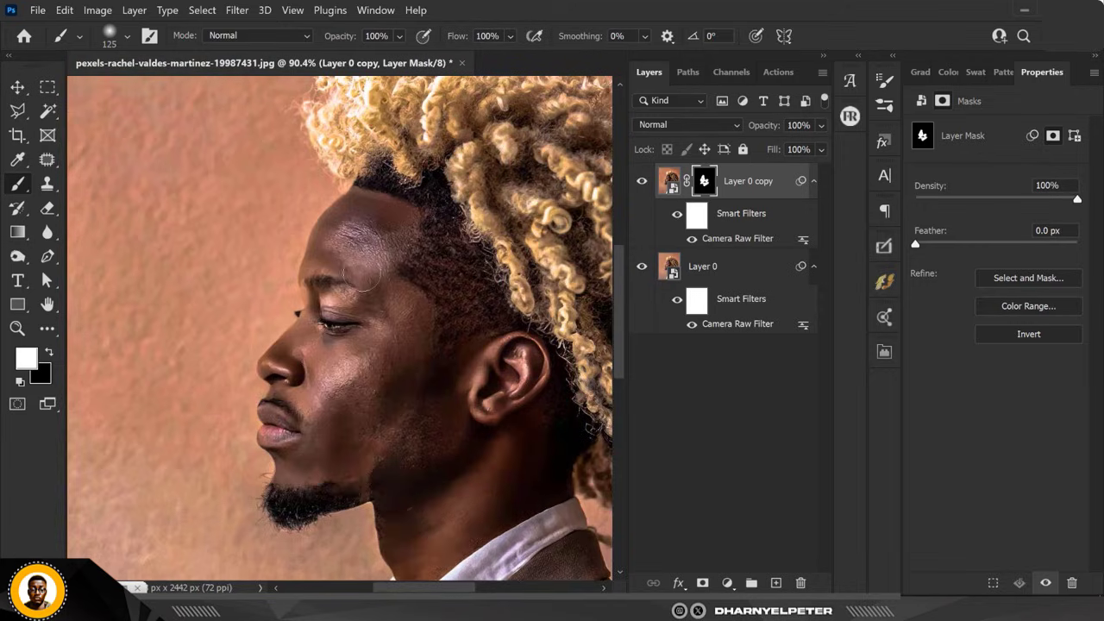
{"action": "scroll", "coordinate": [369, 280], "scroll_direction": "down", "scroll_amount": 3}
{"action": "mouse_move", "coordinate": [360, 226]}
{"action": "left_mouse_down"}
{"action": "mouse_move", "coordinate": [371, 226]}
{"action": "mouse_move", "coordinate": [349, 250]}
{"action": "left_mouse_up"}
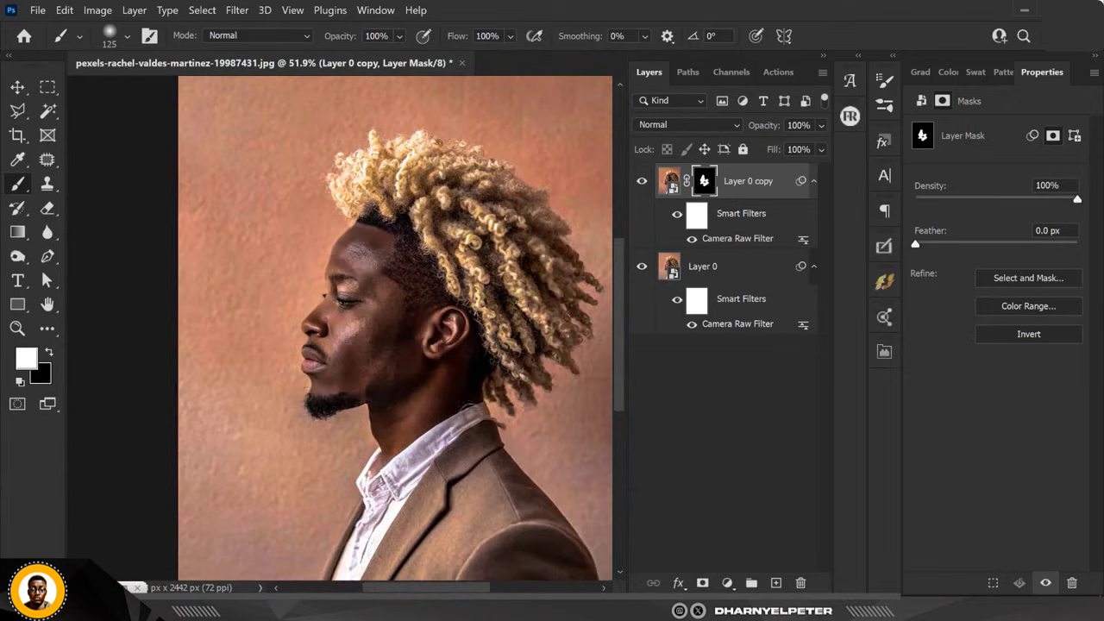
Examine the smoothed skin on the face both close up and in the whole portrait.
{"action": "scroll", "coordinate": [443, 402], "scroll_direction": "down", "scroll_amount": 2}
{"action": "scroll", "coordinate": [411, 319], "scroll_direction": "up", "scroll_amount": 3}
{"action": "scroll", "coordinate": [411, 319], "scroll_direction": "up", "scroll_amount": 2}
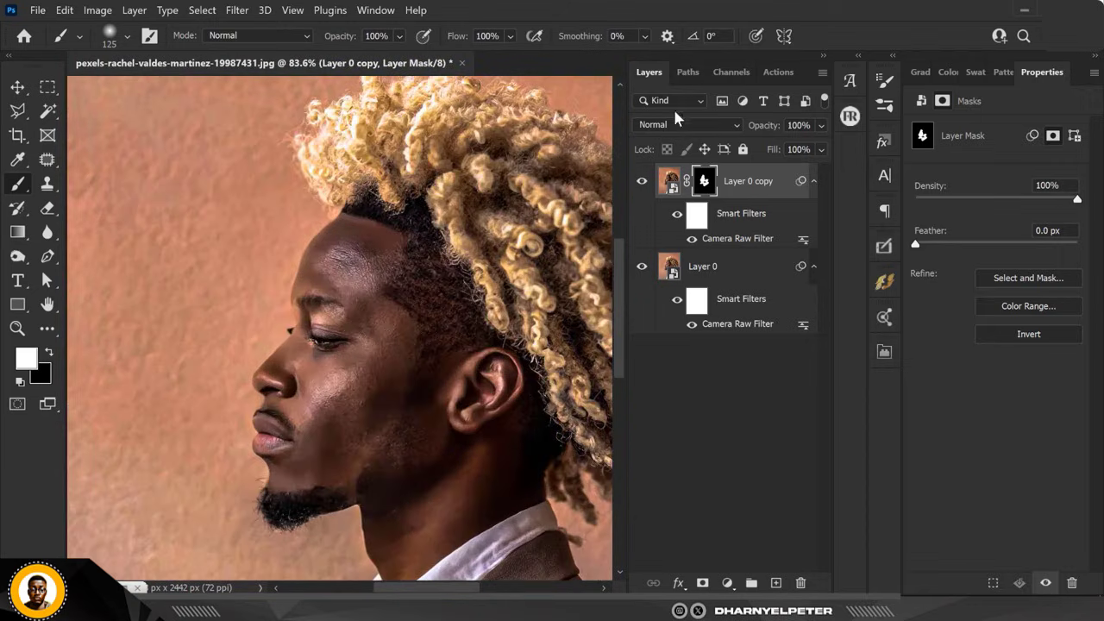
{"action": "left_click", "coordinate": [820, 126]}
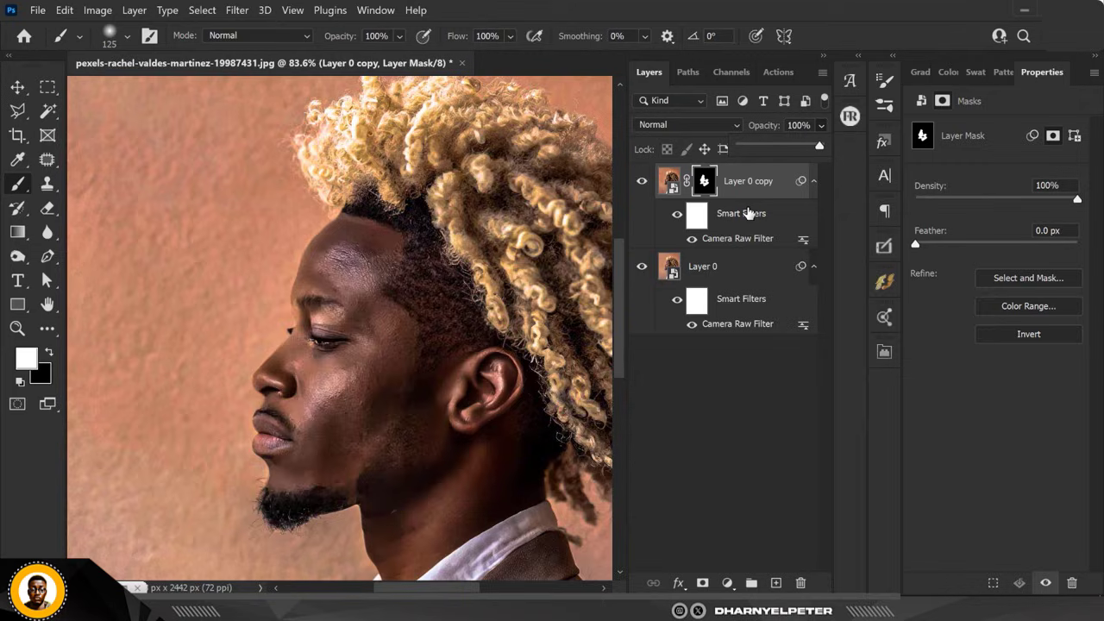
{"action": "scroll", "coordinate": [274, 367], "scroll_direction": "down", "scroll_amount": 5}
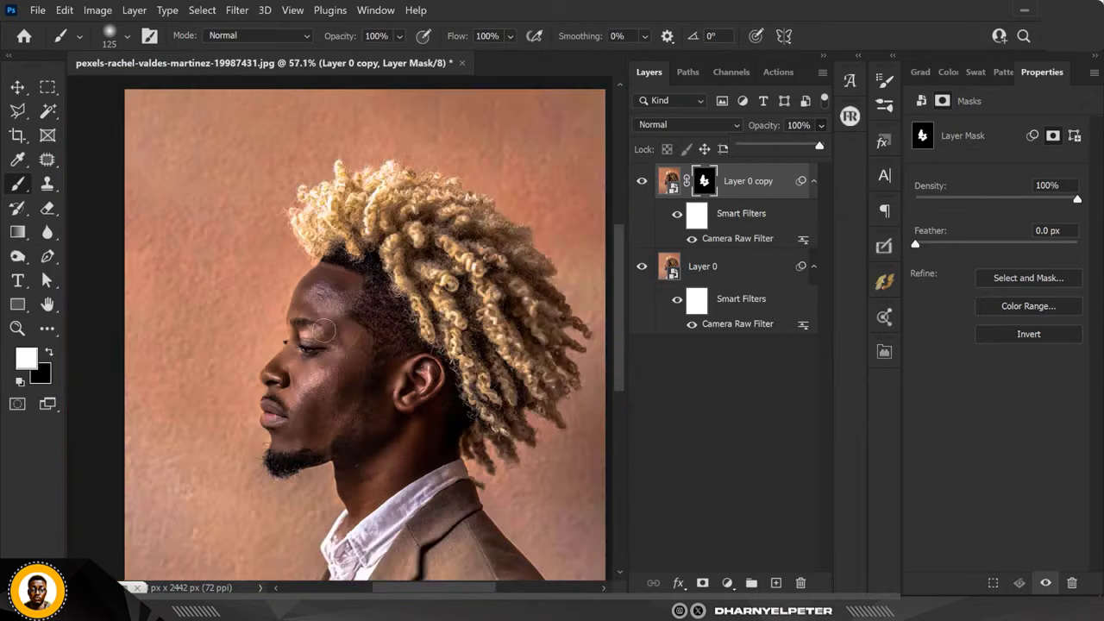
{"action": "scroll", "coordinate": [346, 369], "scroll_direction": "up", "scroll_amount": 4}
{"action": "scroll", "coordinate": [345, 369], "scroll_direction": "down", "scroll_amount": 2}
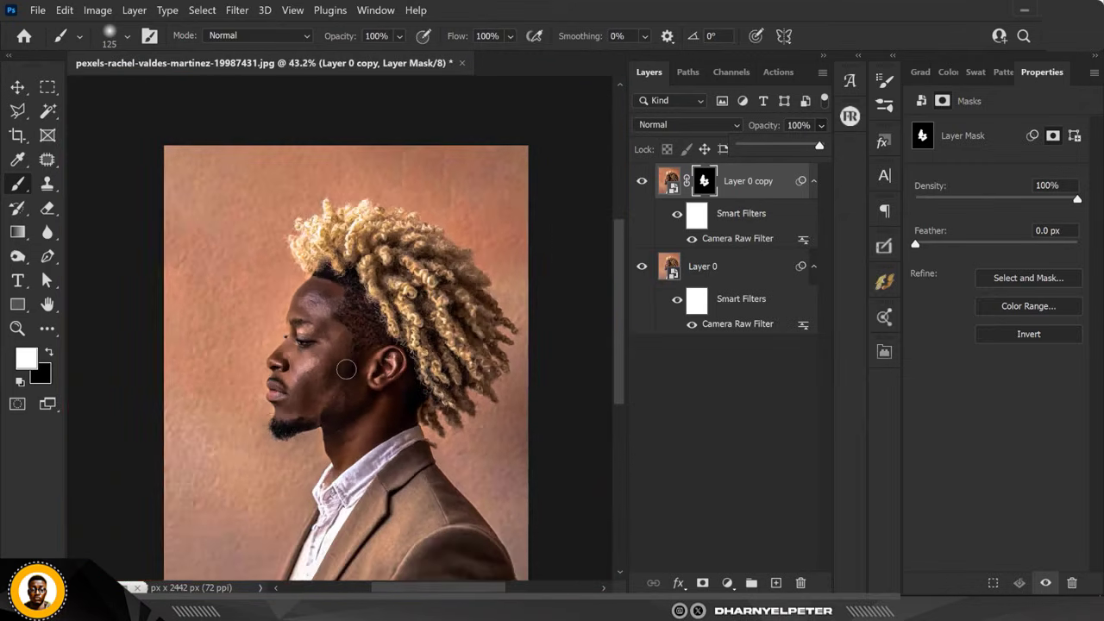
{"action": "scroll", "coordinate": [345, 369], "scroll_direction": "up", "scroll_amount": 3}
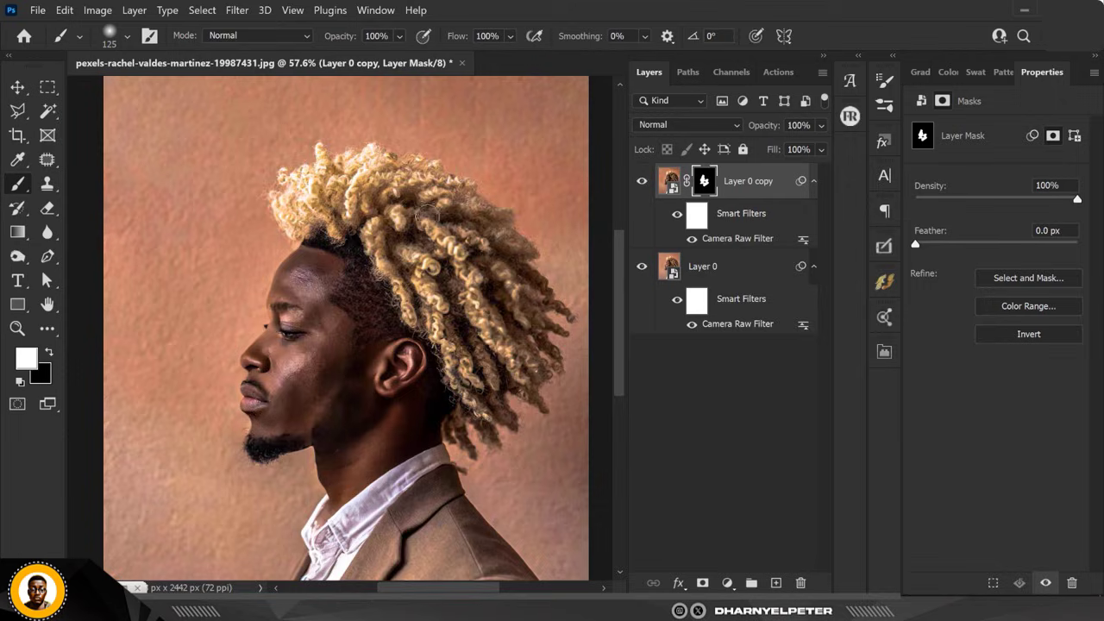
Split the Layer 0 copy's Blend If black slider for the underlying layer to 0 / 80 and apply the blending options.
{"action": "right_click", "coordinate": [781, 176]}
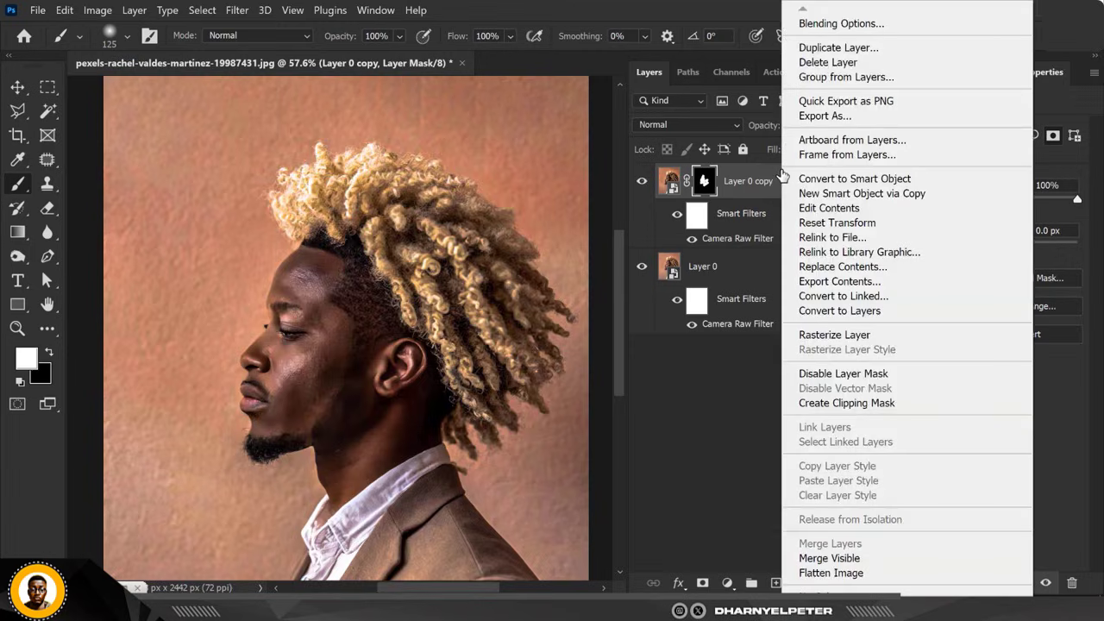
{"action": "left_click", "coordinate": [840, 24]}
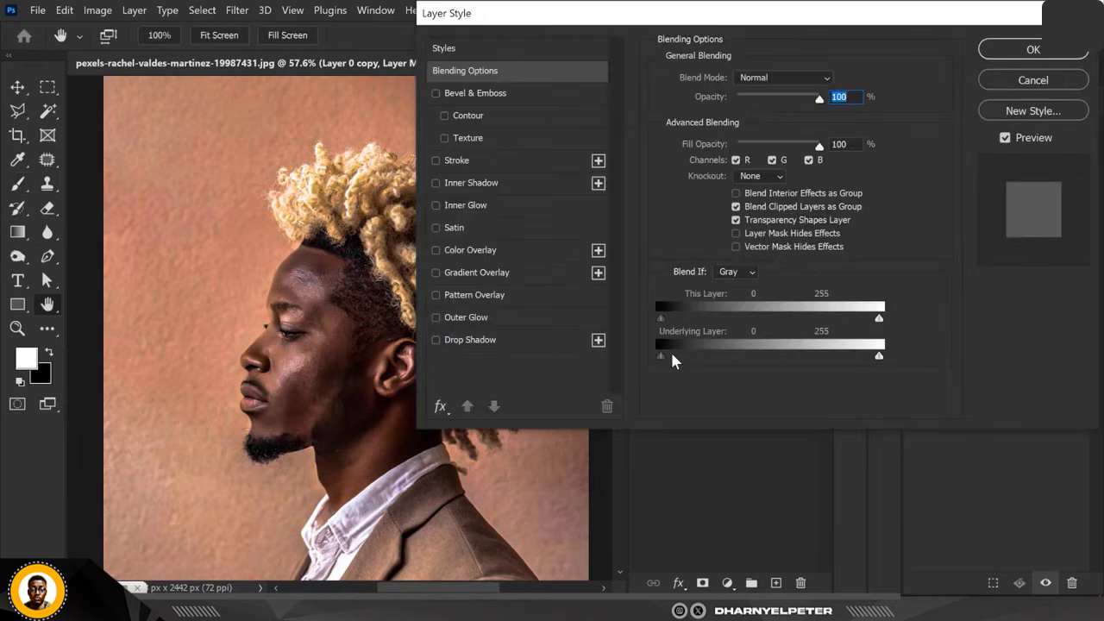
{"action": "left_click_drag", "start_coordinate": [639, 19], "coordinate": [715, 22]}
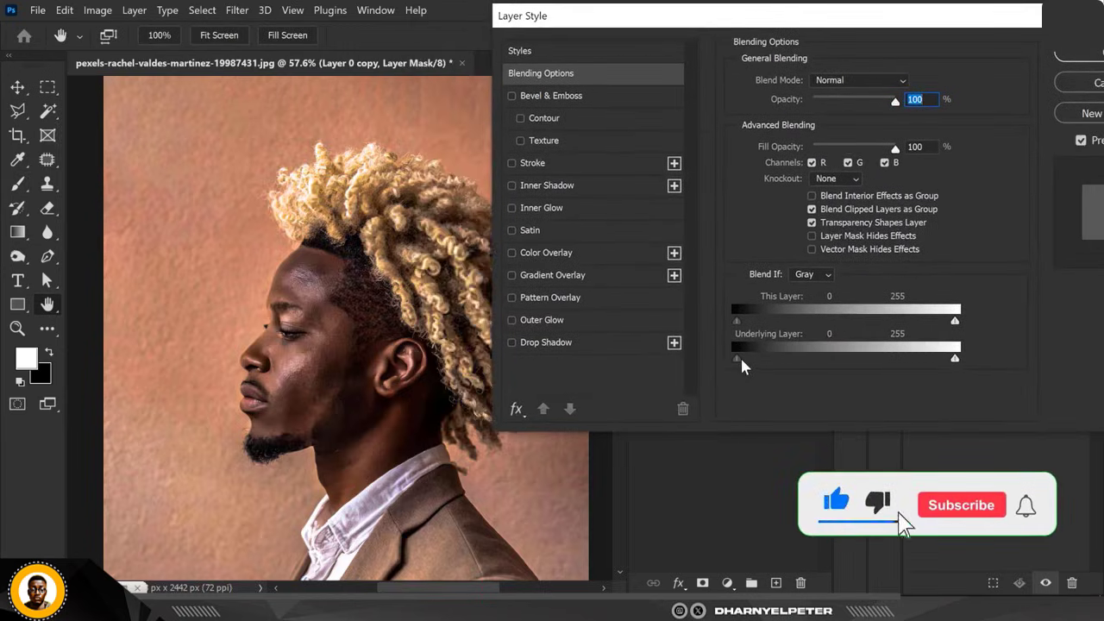
{"action": "left_click_drag", "start_coordinate": [740, 359], "coordinate": [805, 361]}
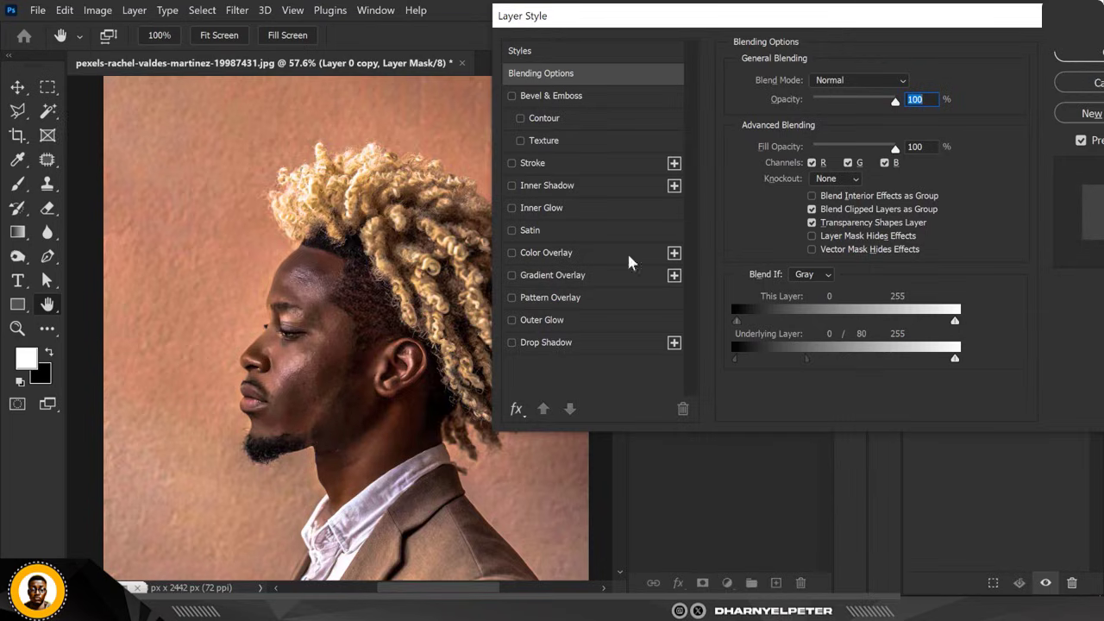
{"action": "left_click", "coordinate": [1085, 59]}
{"action": "key", "text": "b"}
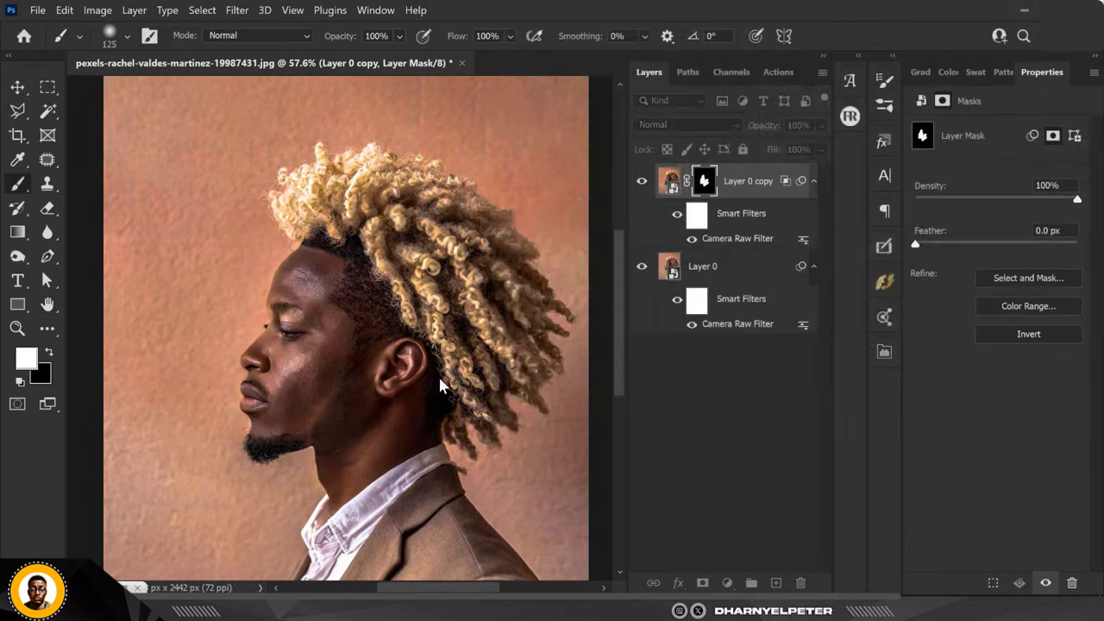
{"action": "scroll", "coordinate": [438, 374], "scroll_direction": "down", "scroll_amount": 2}
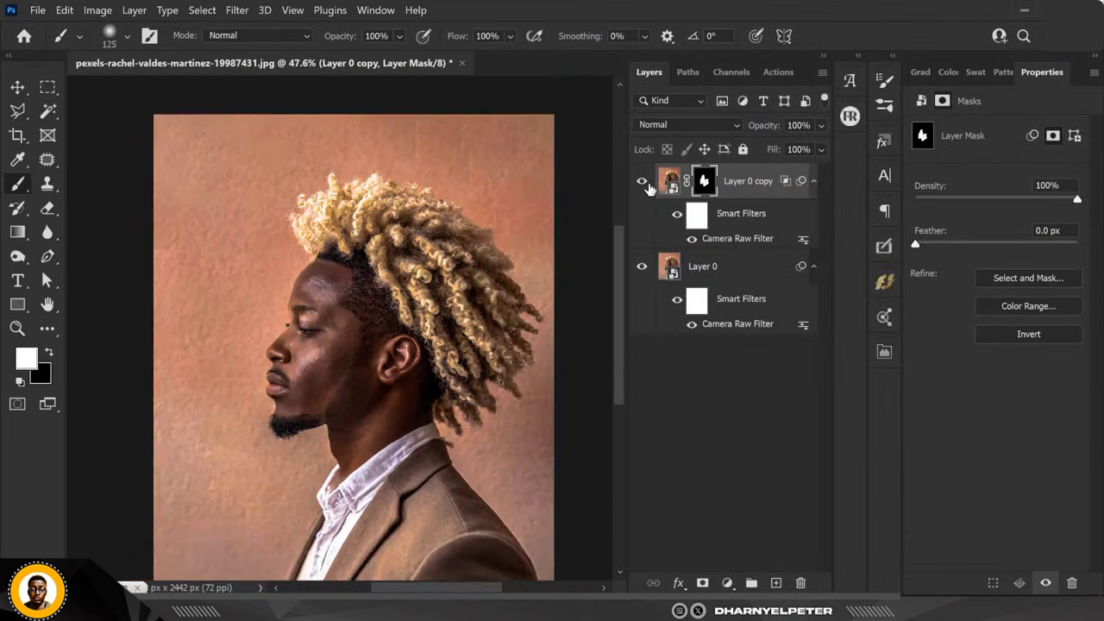
Compare the portrait with and without Layer 0 copy, and add a Curves adjustment above it with the white input at 139.
{"action": "left_click", "coordinate": [642, 184]}
{"action": "left_click", "coordinate": [643, 183]}
{"action": "left_click", "coordinate": [723, 583]}
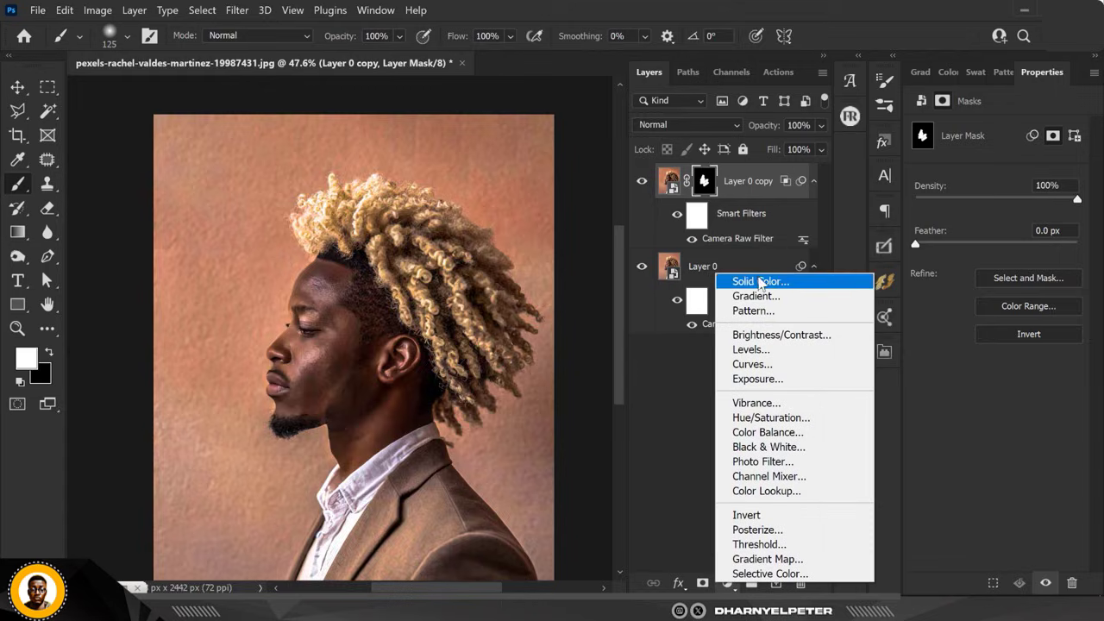
{"action": "left_click", "coordinate": [758, 364]}
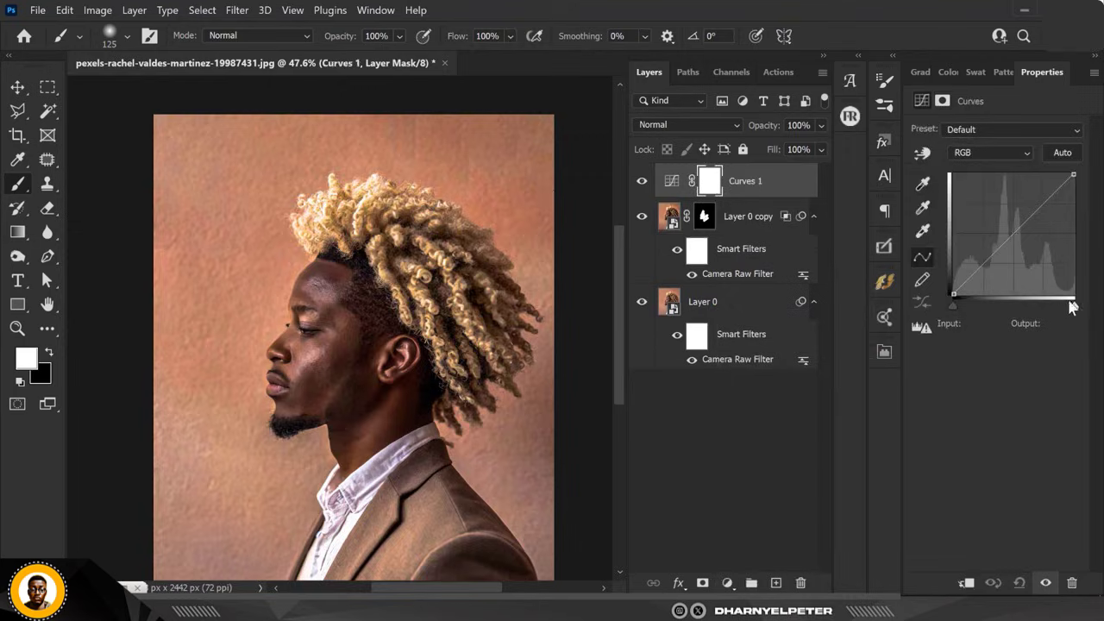
{"action": "left_click_drag", "start_coordinate": [1073, 308], "coordinate": [1019, 308]}
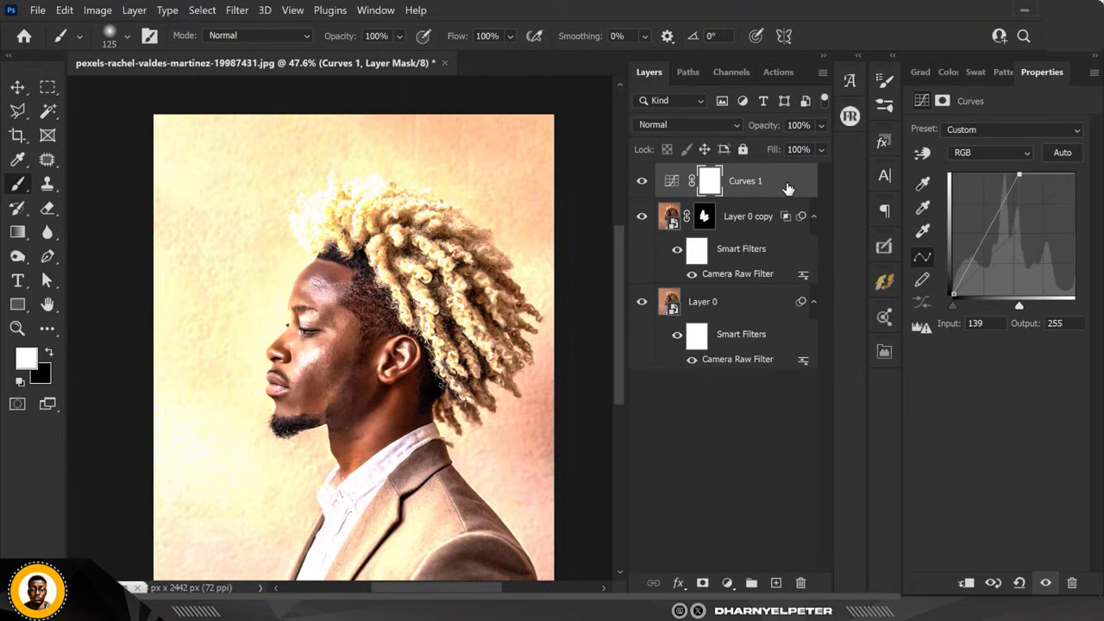
Split the Curves layer's Blend If black slider for the underlying layer to 127 / 200 and apply the blending options.
{"action": "right_click", "coordinate": [787, 187]}
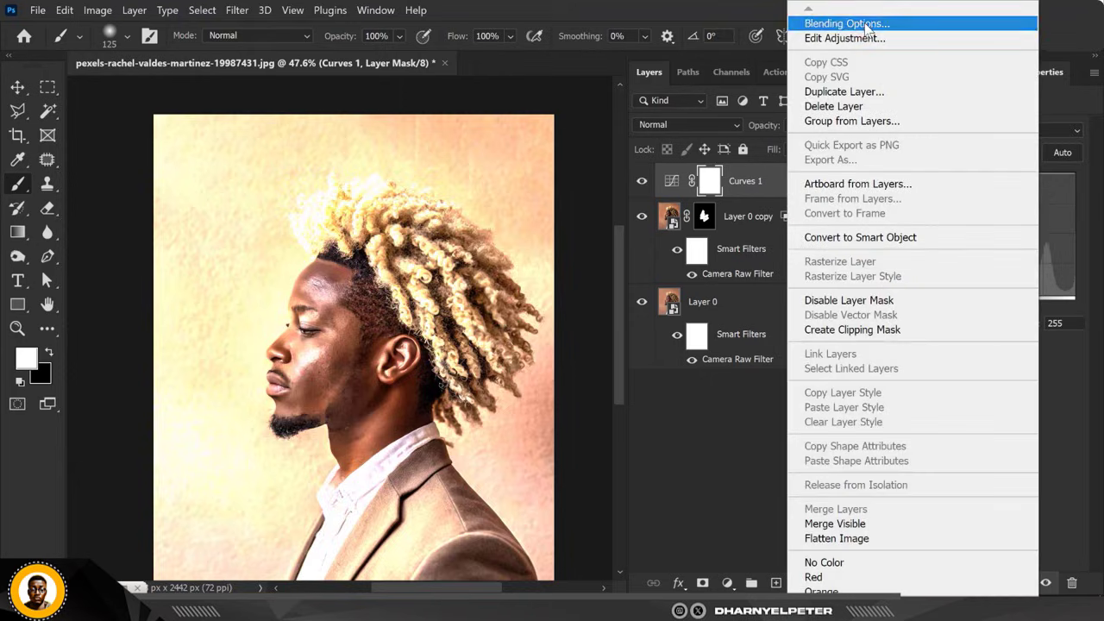
{"action": "left_click", "coordinate": [711, 179]}
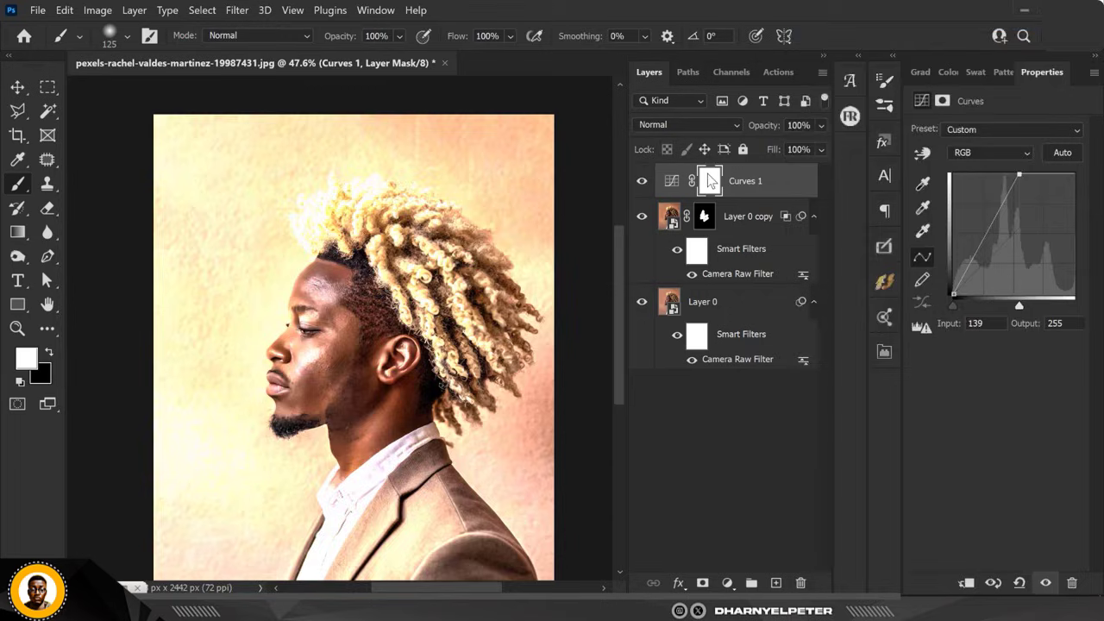
{"action": "double_click", "coordinate": [711, 179]}
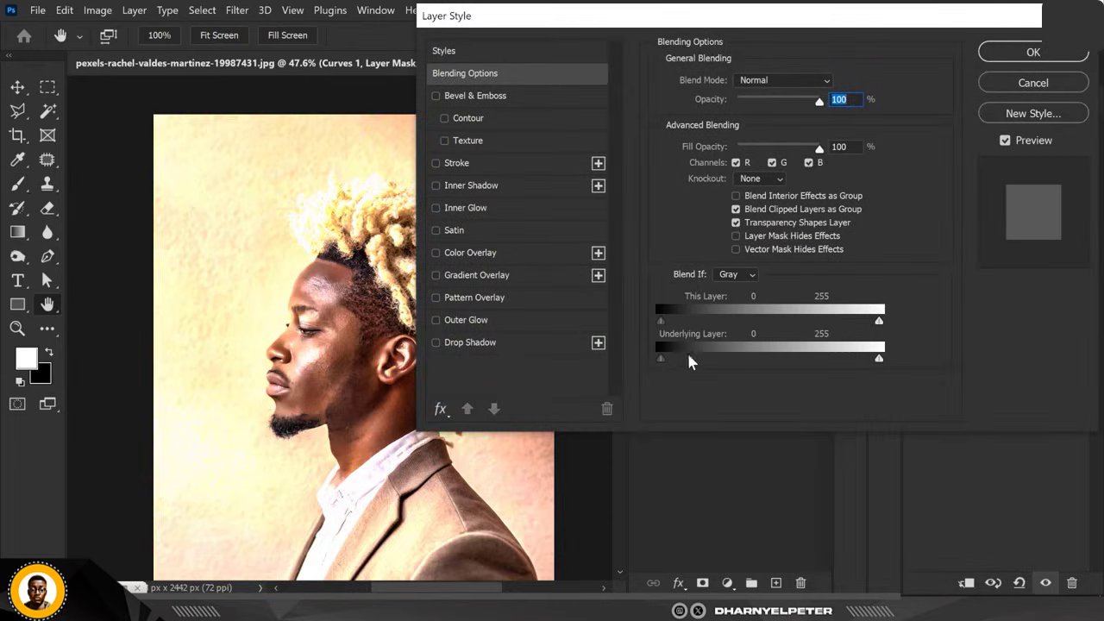
{"action": "left_click_drag", "start_coordinate": [621, 26], "coordinate": [721, 27]}
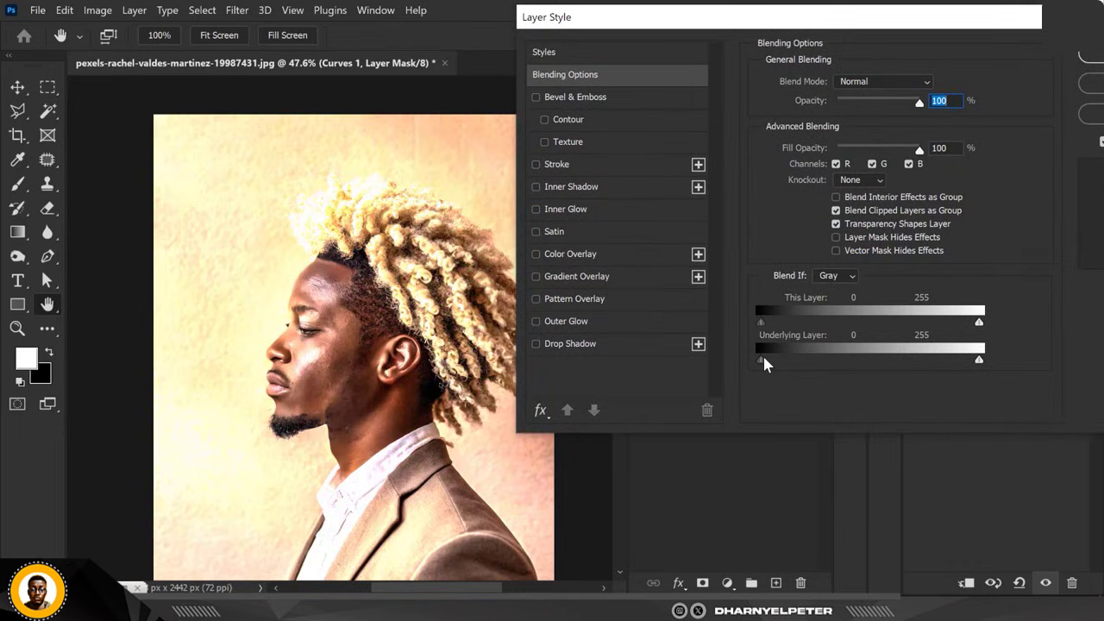
{"action": "left_click_drag", "start_coordinate": [764, 359], "coordinate": [869, 361]}
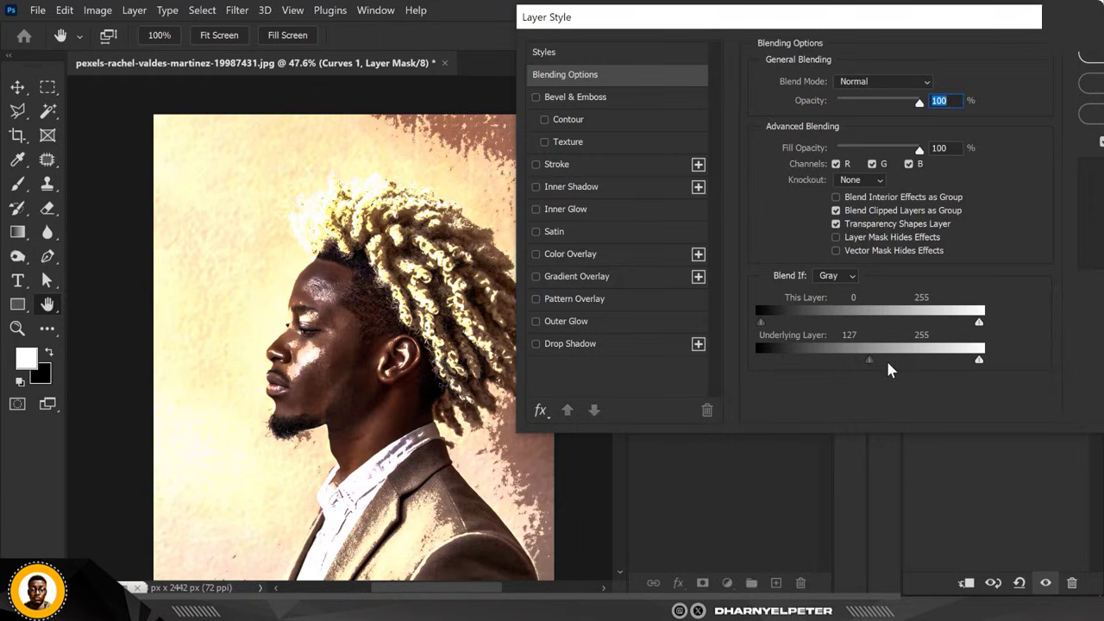
{"action": "left_click_drag", "start_coordinate": [887, 360], "coordinate": [933, 368]}
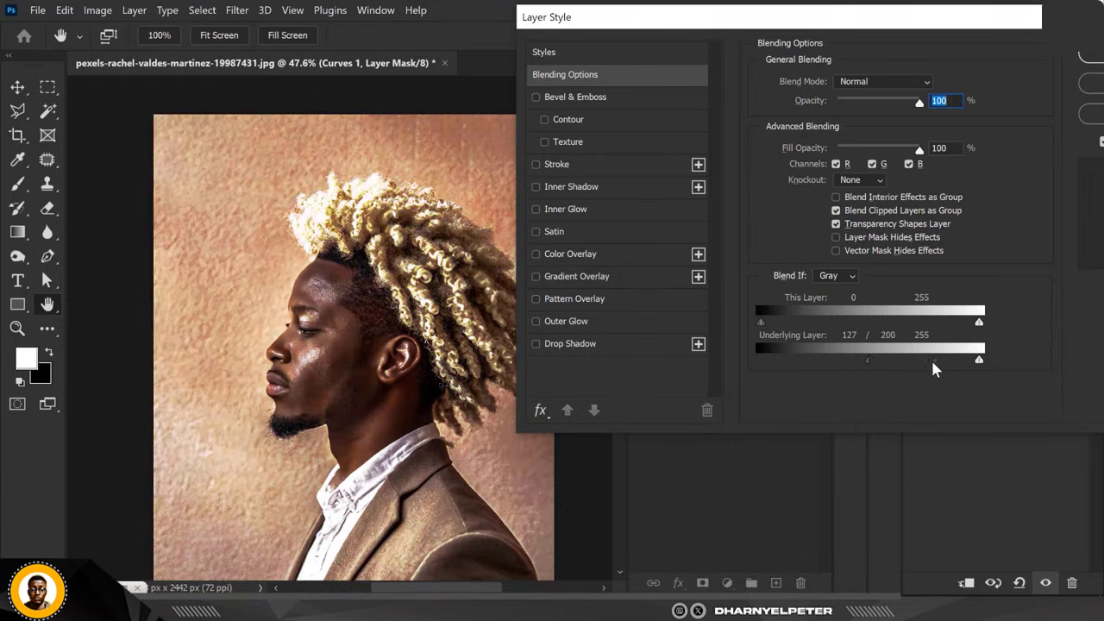
{"action": "left_click_drag", "start_coordinate": [964, 33], "coordinate": [857, 23]}
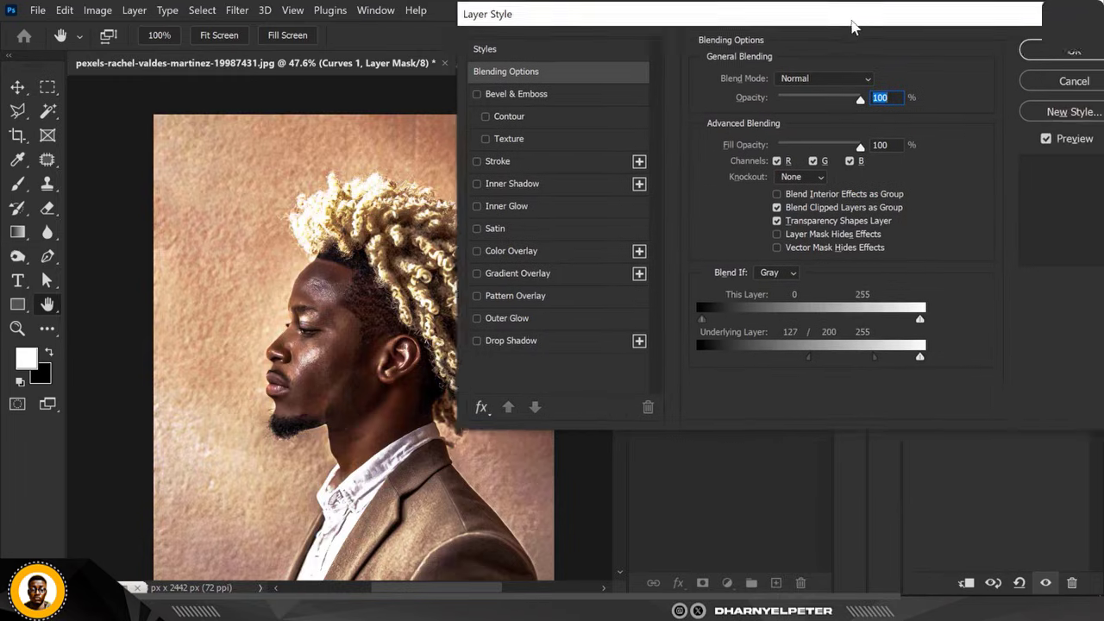
{"action": "left_click", "coordinate": [1015, 49]}
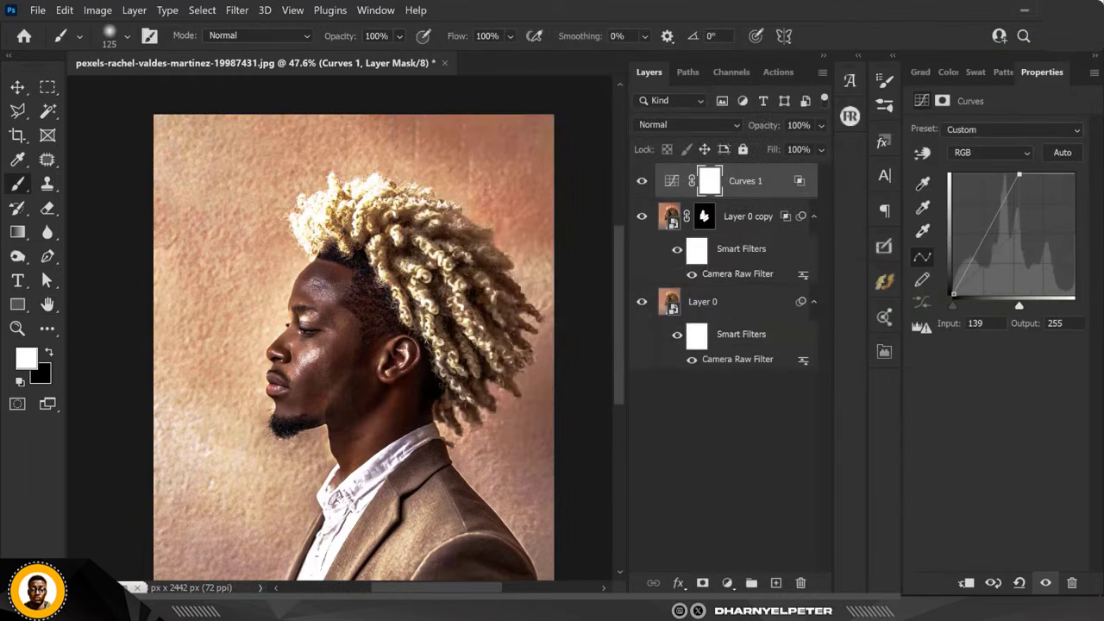
Invert the Curves layer's mask to black and paint white over the face and ear to reveal the brightened highlights.
{"action": "left_click", "coordinate": [711, 189]}
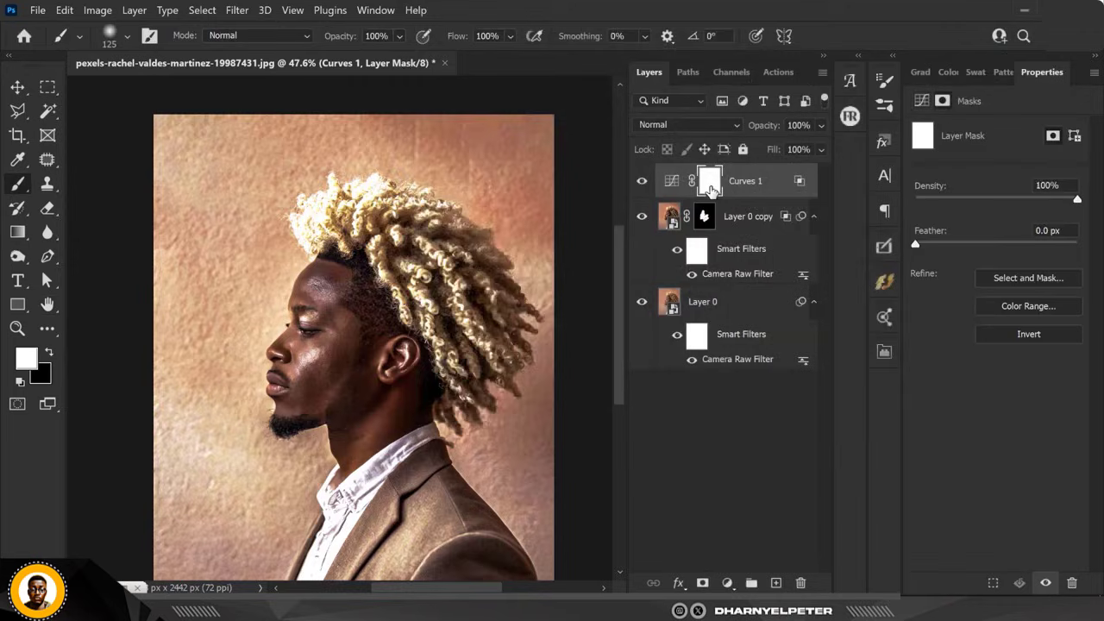
{"action": "key", "text": "ctrl+i"}
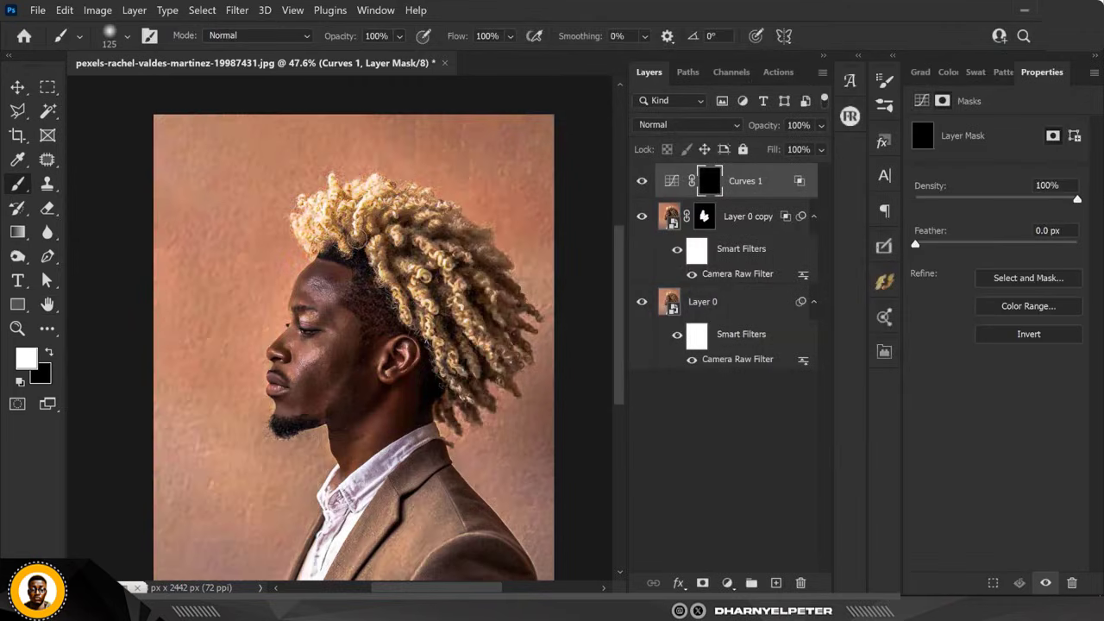
{"action": "scroll", "coordinate": [305, 373], "scroll_direction": "up", "scroll_amount": 2}
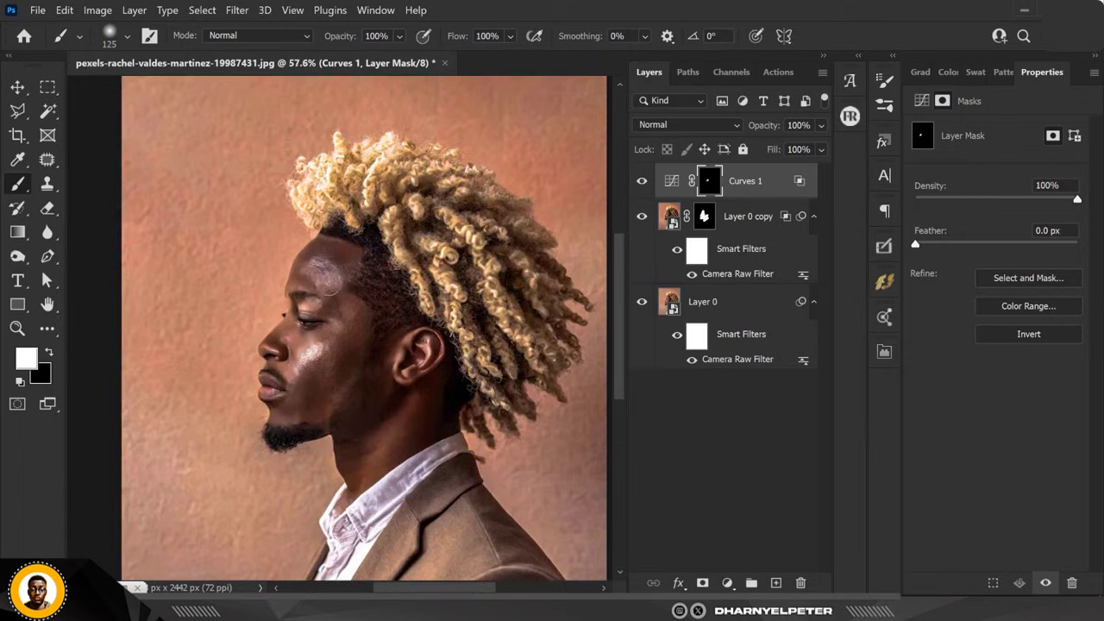
{"action": "left_click_drag", "start_coordinate": [301, 307], "coordinate": [288, 307]}
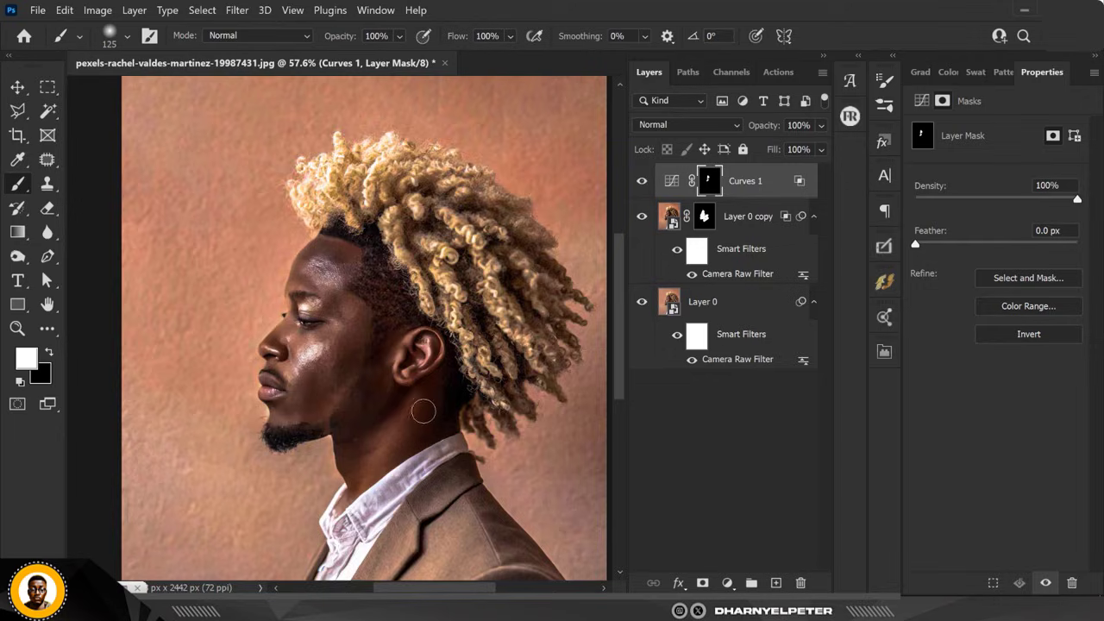
{"action": "left_click_drag", "start_coordinate": [399, 363], "coordinate": [331, 271]}
{"action": "left_click_drag", "start_coordinate": [473, 322], "coordinate": [437, 278]}
{"action": "scroll", "coordinate": [443, 226], "scroll_direction": "down", "scroll_amount": 2}
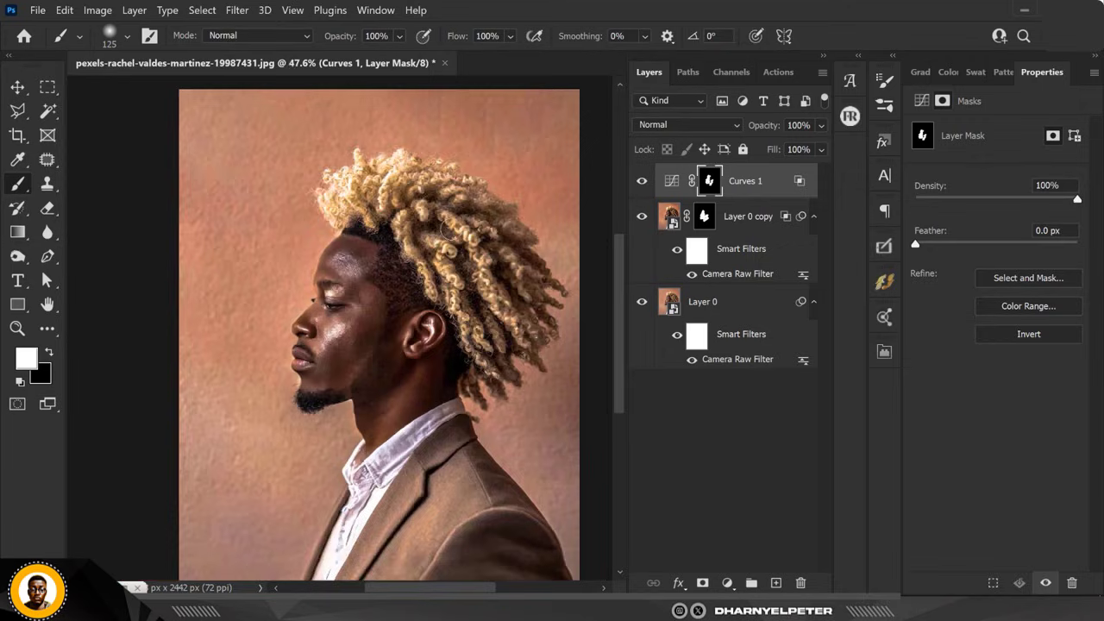
{"action": "scroll", "coordinate": [452, 230], "scroll_direction": "up", "scroll_amount": 1}
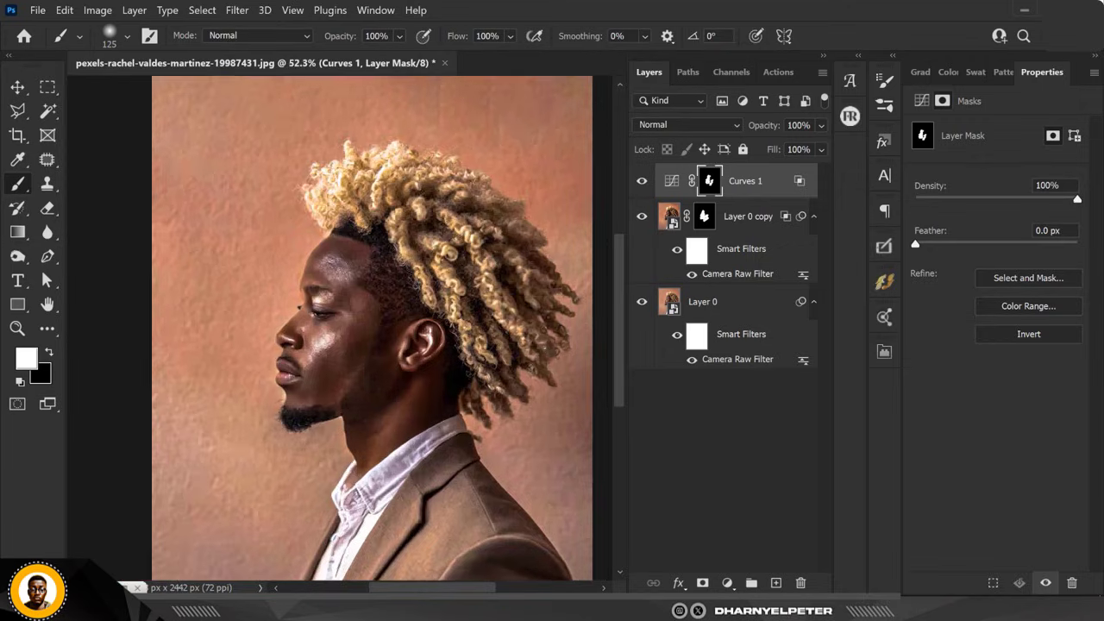
Paint white on the Curves layer's mask over the hair with a 200 px brush at 11% flow.
{"action": "left_click", "coordinate": [509, 35]}
{"action": "left_click_drag", "start_coordinate": [517, 55], "coordinate": [484, 56]}
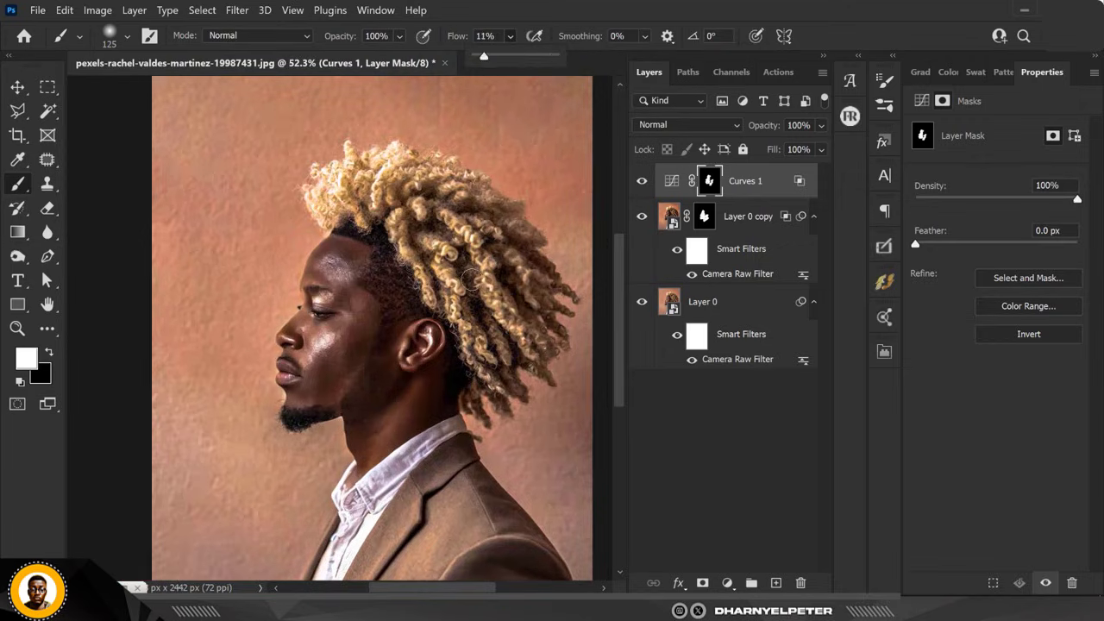
{"action": "key", "text": "bracketright"}
{"action": "key", "text": "bracketright"}
{"action": "key", "text": "bracketright"}
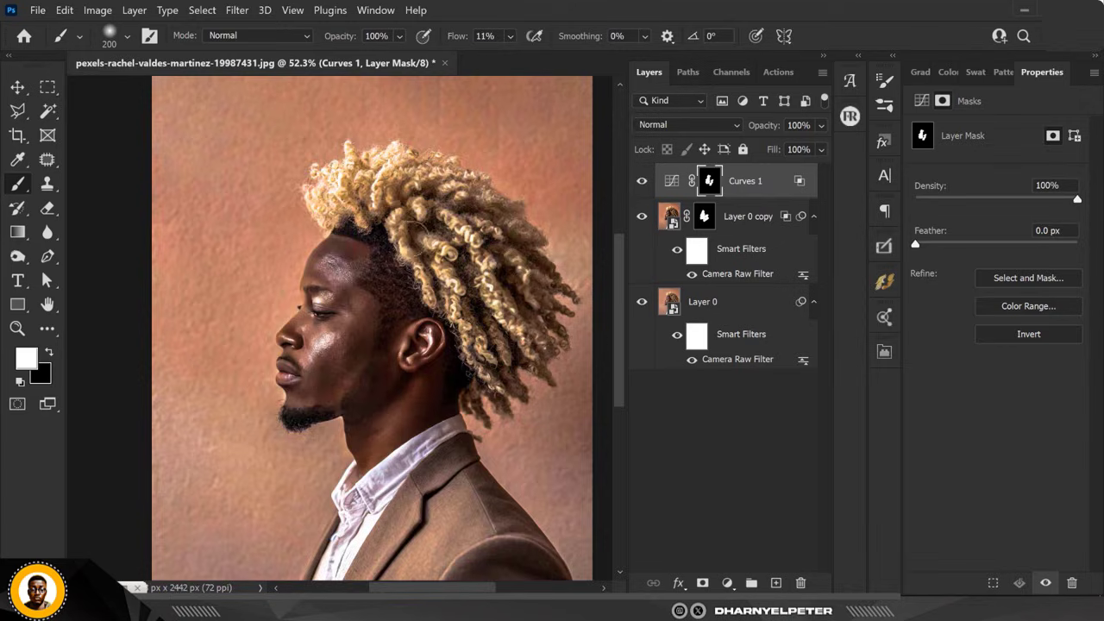
{"action": "left_click_drag", "start_coordinate": [544, 257], "coordinate": [530, 293]}
{"action": "scroll", "coordinate": [518, 259], "scroll_direction": "down", "scroll_amount": 1}
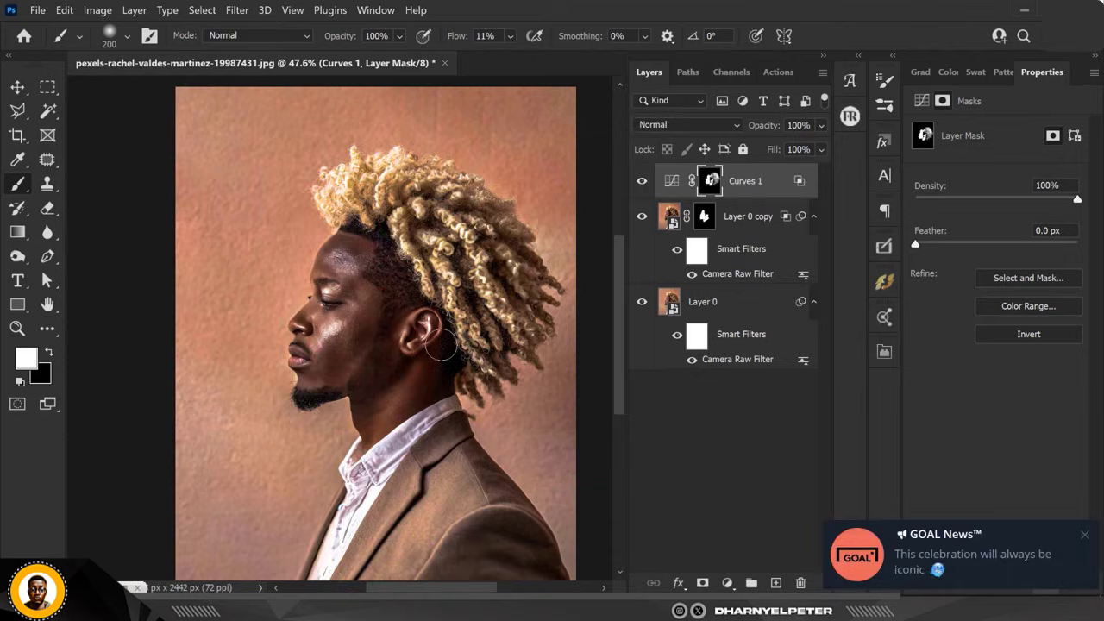
{"action": "scroll", "coordinate": [441, 345], "scroll_direction": "down", "scroll_amount": 1}
{"action": "key", "text": "v"}
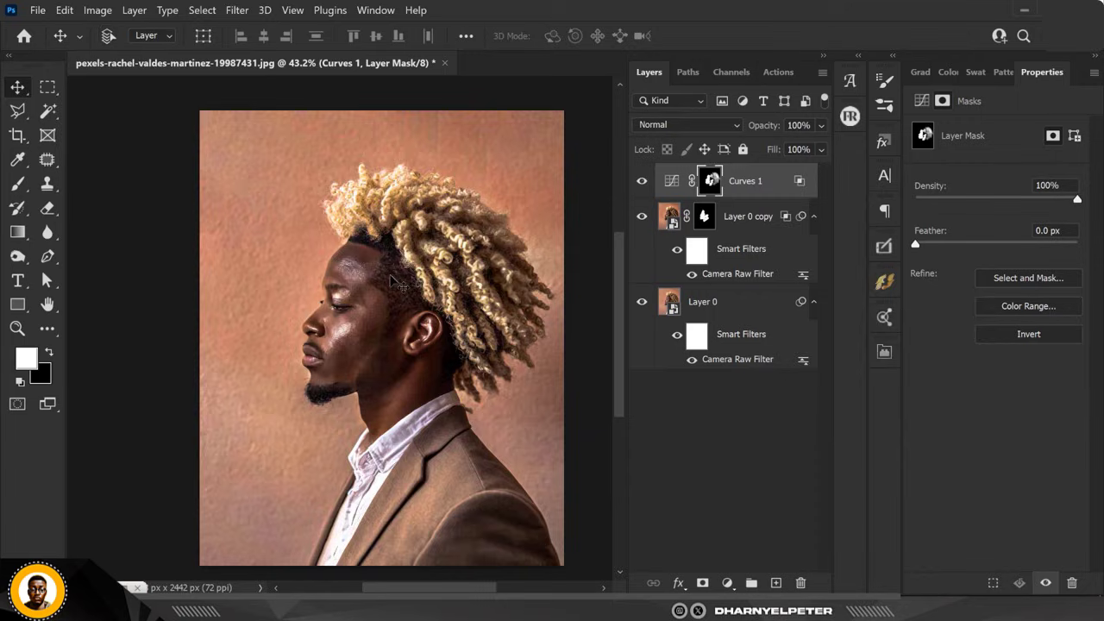
{"action": "scroll", "coordinate": [398, 284], "scroll_direction": "up", "scroll_amount": 1}
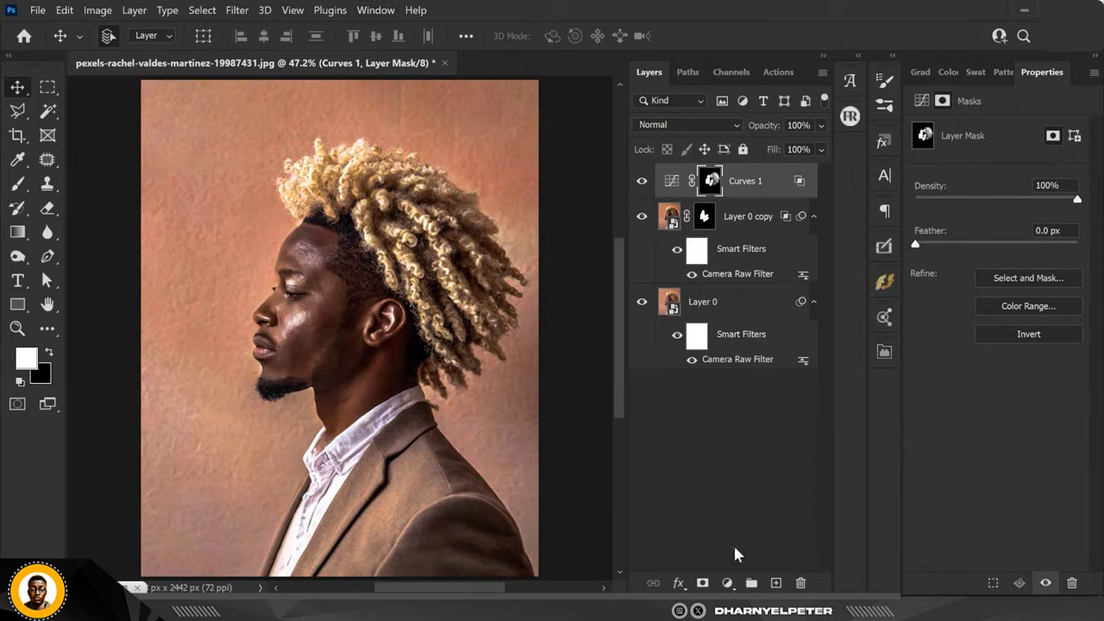
Add a Hue/Saturation adjustment above the Curves layer with Colorize on, hue 21 and saturation 56.
{"action": "left_click", "coordinate": [727, 583]}
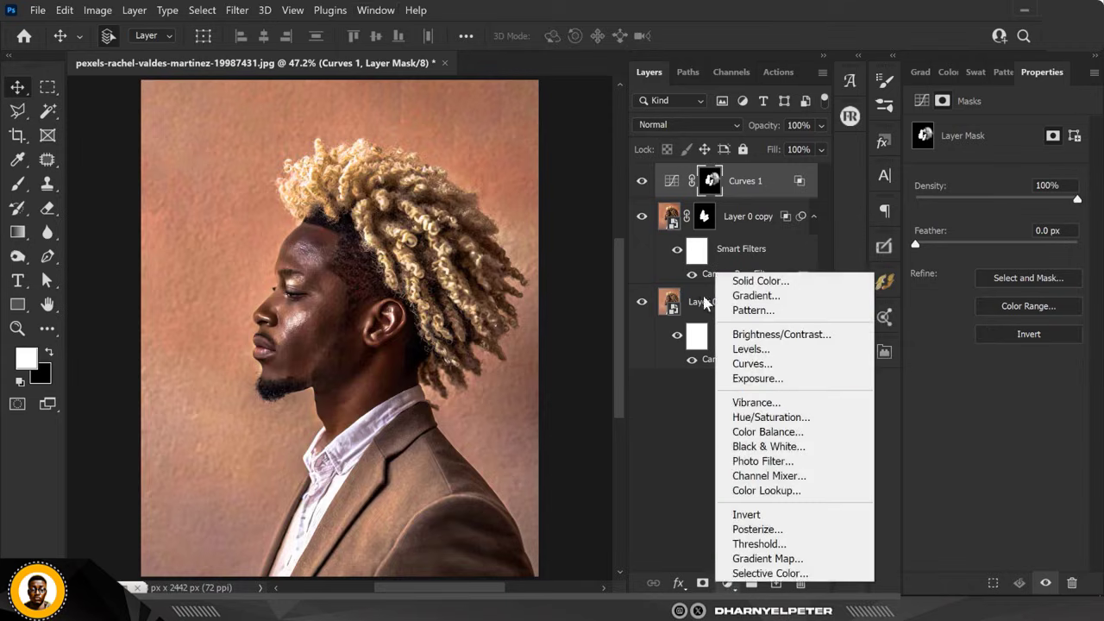
{"action": "left_click", "coordinate": [759, 418]}
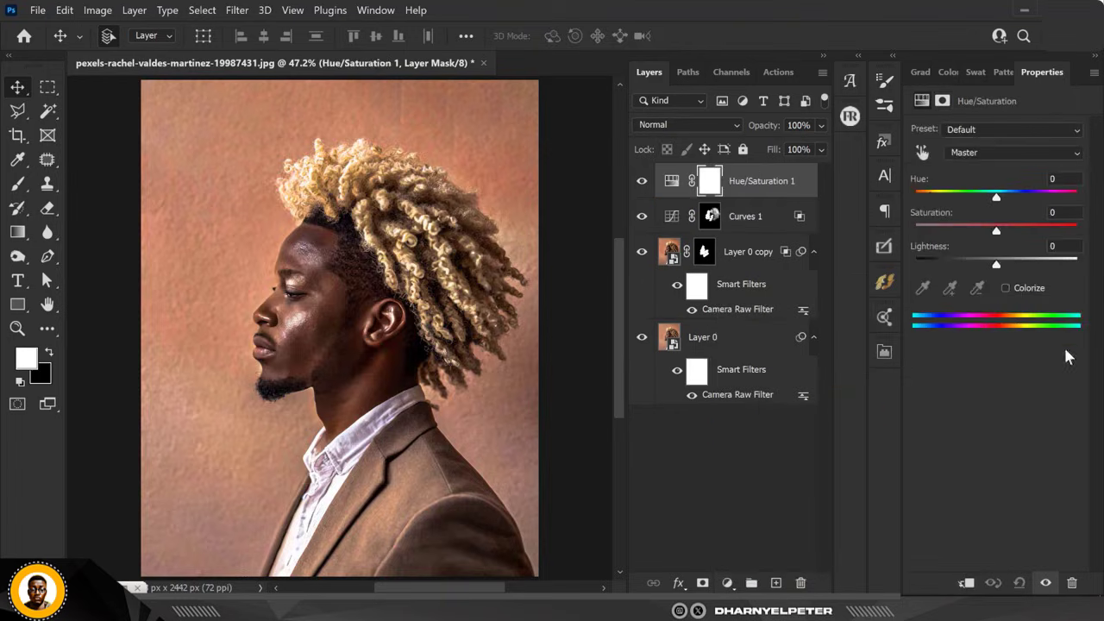
{"action": "left_click", "coordinate": [1009, 291]}
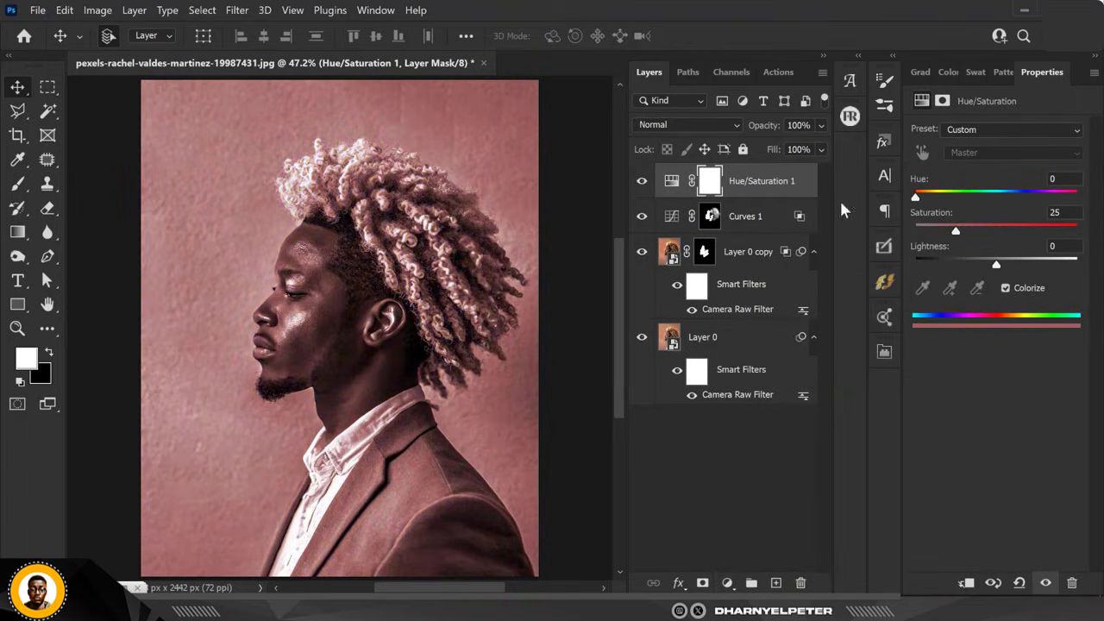
{"action": "left_click_drag", "start_coordinate": [955, 231], "coordinate": [1012, 231]}
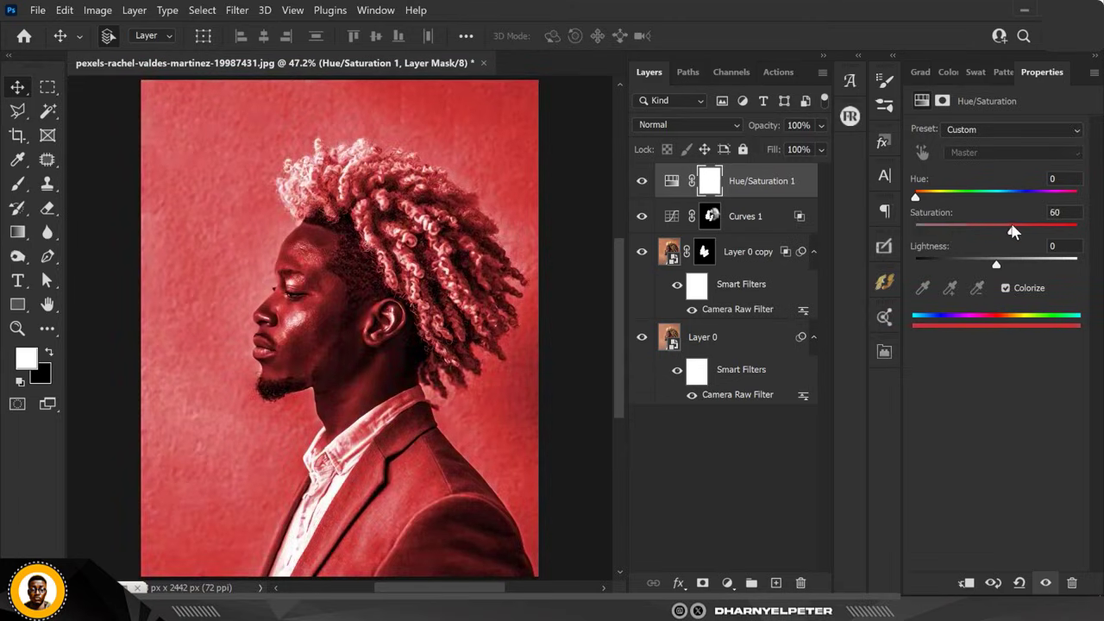
{"action": "left_click_drag", "start_coordinate": [917, 203], "coordinate": [928, 205]}
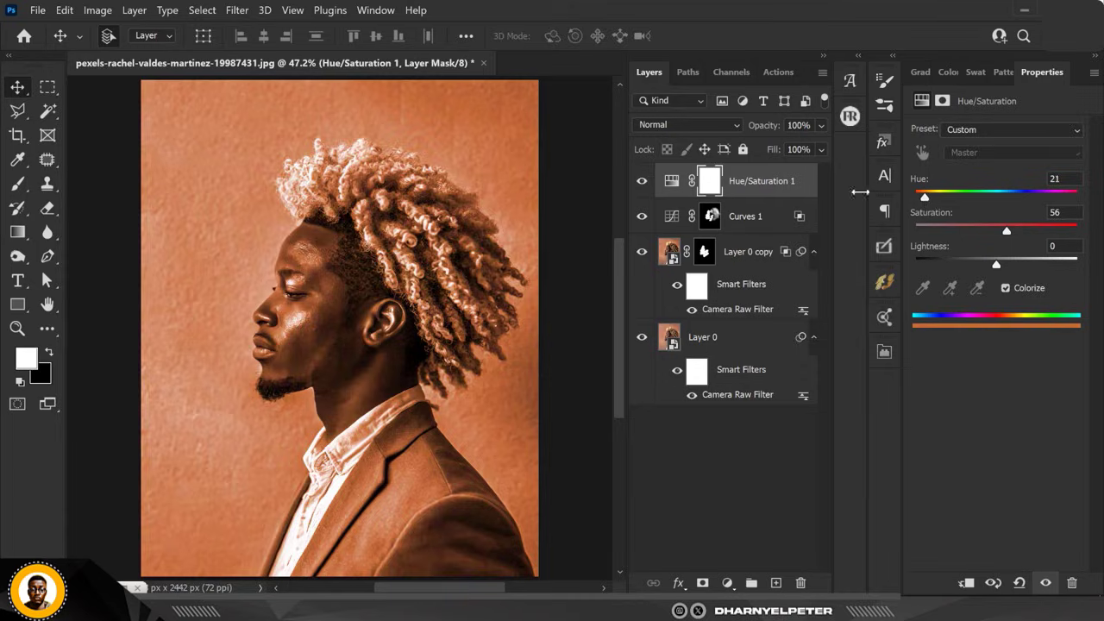
Blend the Hue/Saturation layer in Overlay mode and raise its lightness to +23.
{"action": "left_click", "coordinate": [712, 124]}
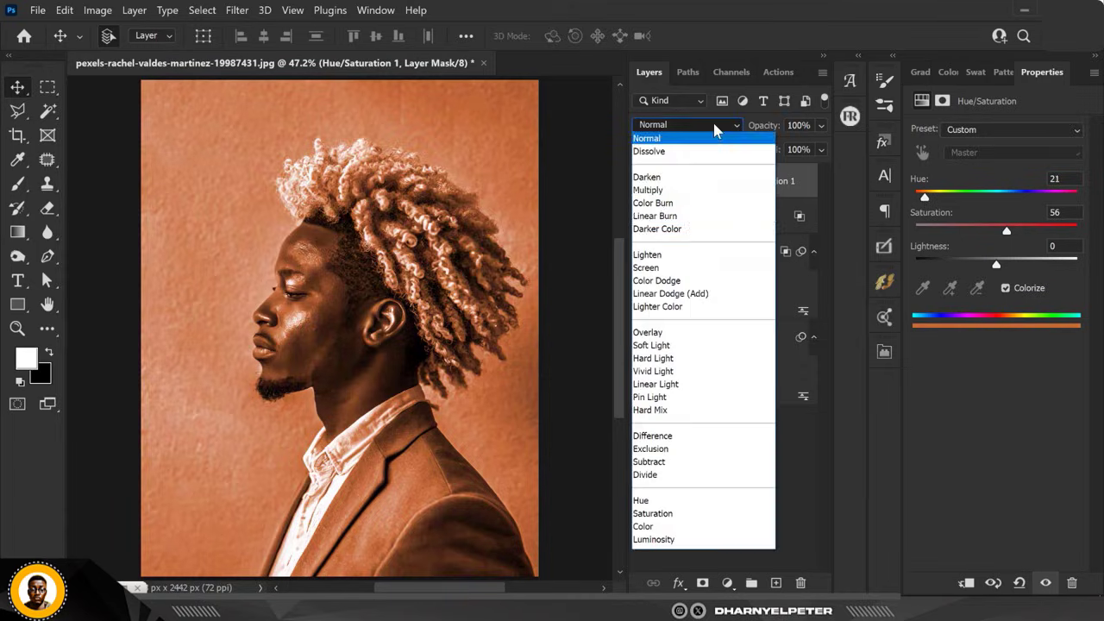
{"action": "left_click", "coordinate": [672, 332]}
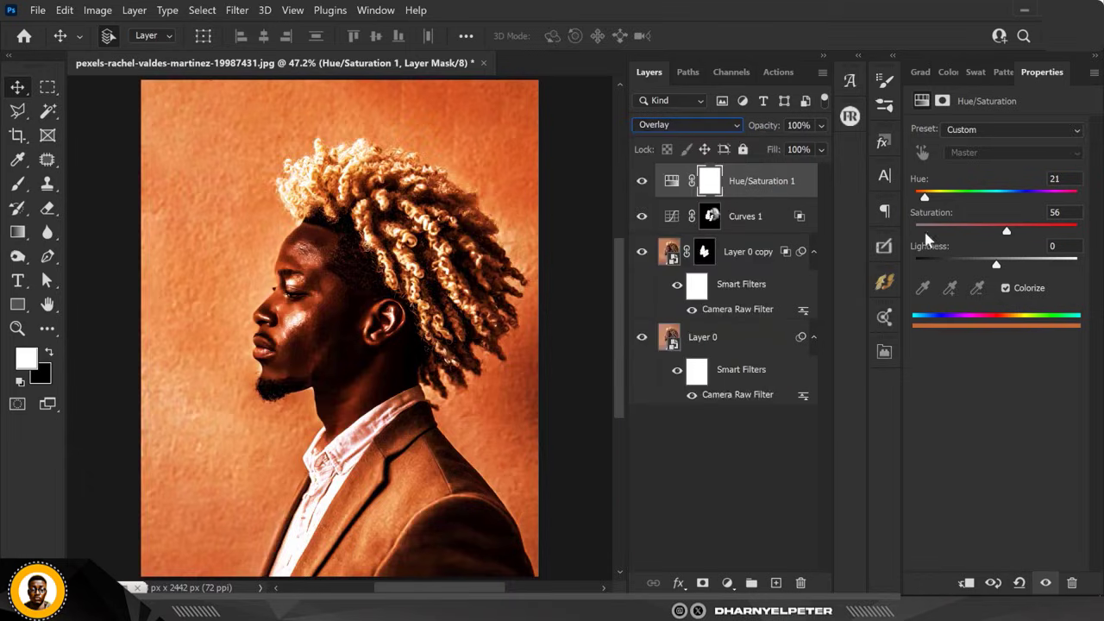
{"action": "left_click_drag", "start_coordinate": [997, 264], "coordinate": [1011, 265]}
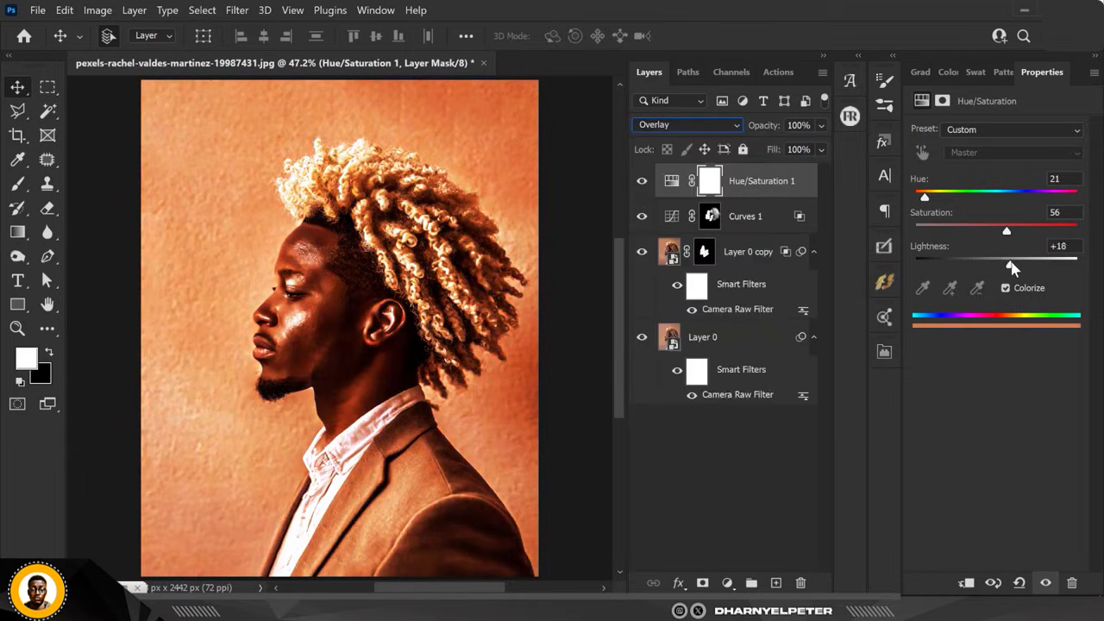
Reduce the Hue/Saturation layer to 30% opacity and 61% fill.
{"action": "left_click", "coordinate": [821, 126]}
{"action": "left_click_drag", "start_coordinate": [820, 148], "coordinate": [764, 152]}
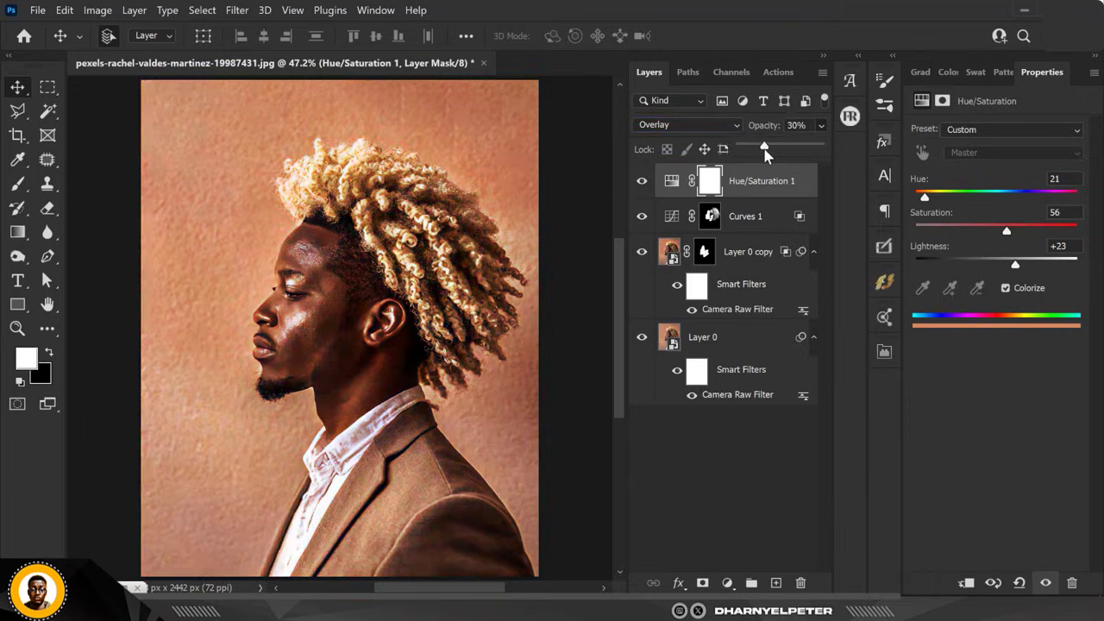
{"action": "left_click", "coordinate": [800, 174]}
{"action": "left_click", "coordinate": [820, 149]}
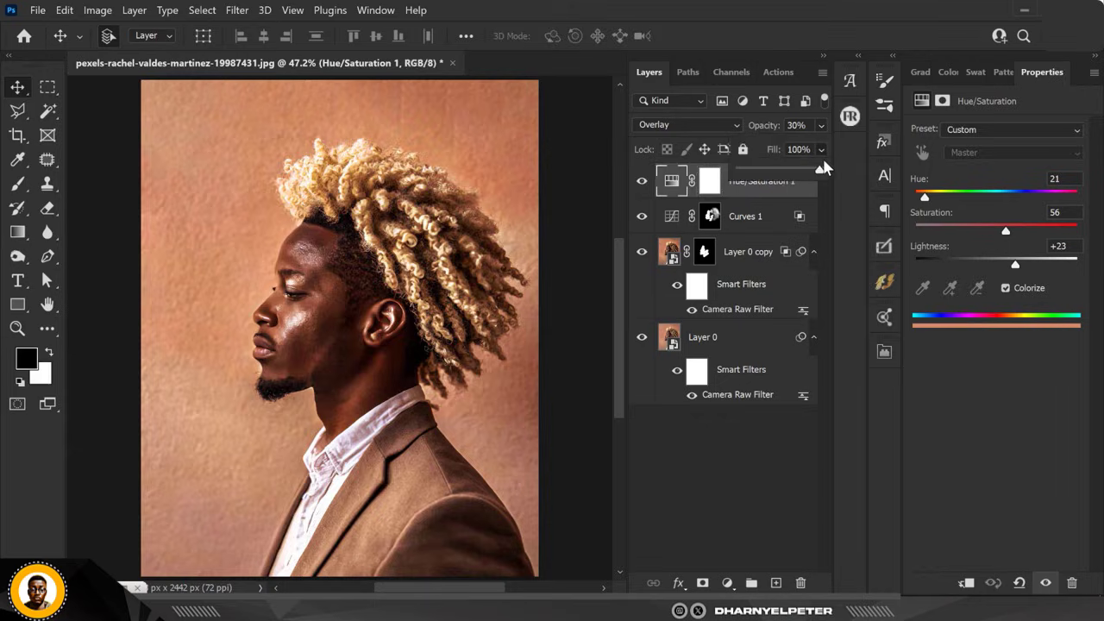
{"action": "left_click_drag", "start_coordinate": [821, 175], "coordinate": [794, 178]}
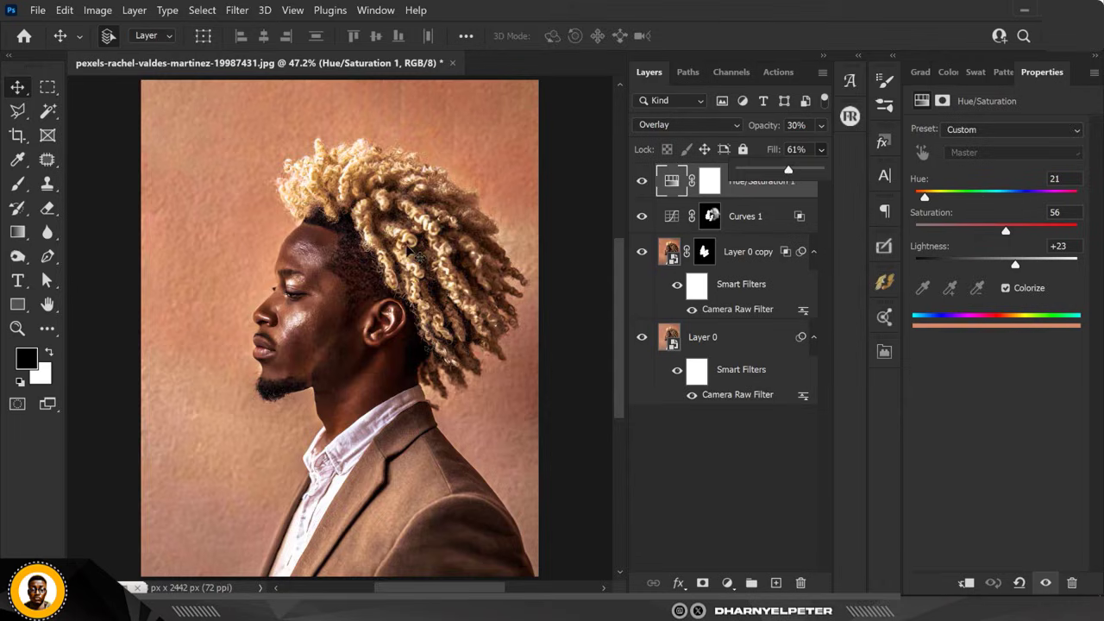
Examine the toned portrait close up and as a whole, and deselect all layers.
{"action": "scroll", "coordinate": [416, 256], "scroll_direction": "down", "scroll_amount": 1}
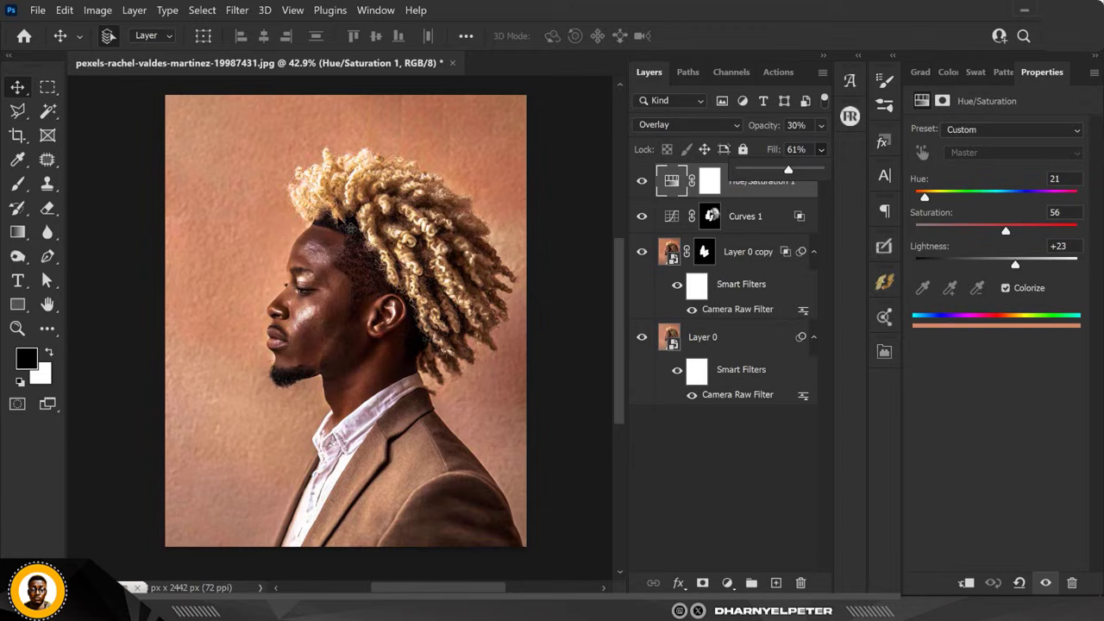
{"action": "scroll", "coordinate": [325, 316], "scroll_direction": "up", "scroll_amount": 1}
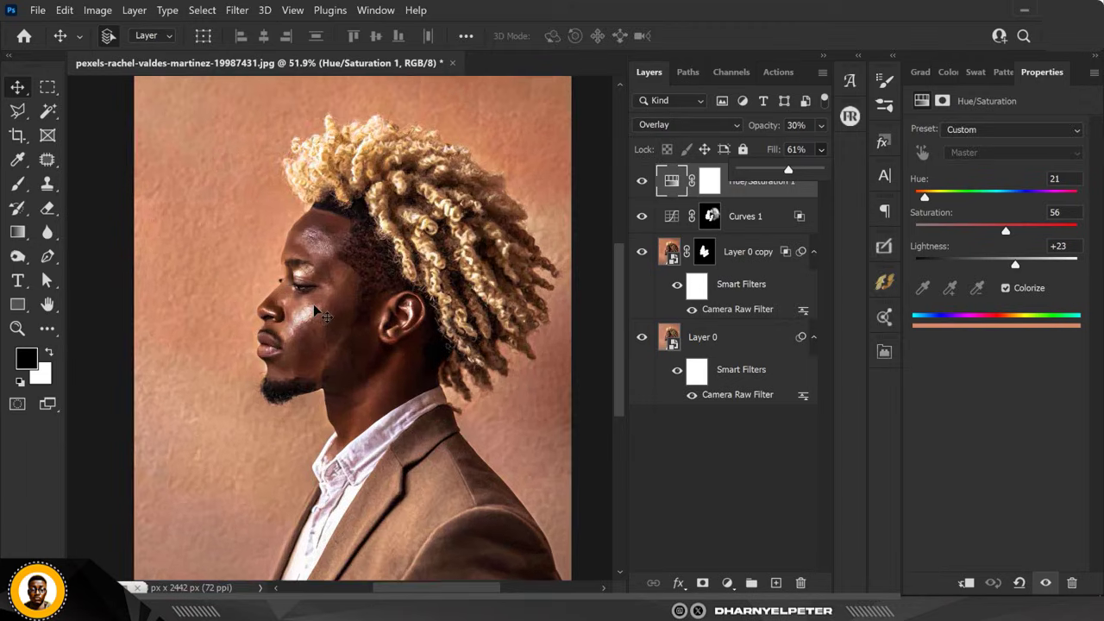
{"action": "scroll", "coordinate": [326, 316], "scroll_direction": "up", "scroll_amount": 3}
{"action": "scroll", "coordinate": [324, 317], "scroll_direction": "down", "scroll_amount": 4}
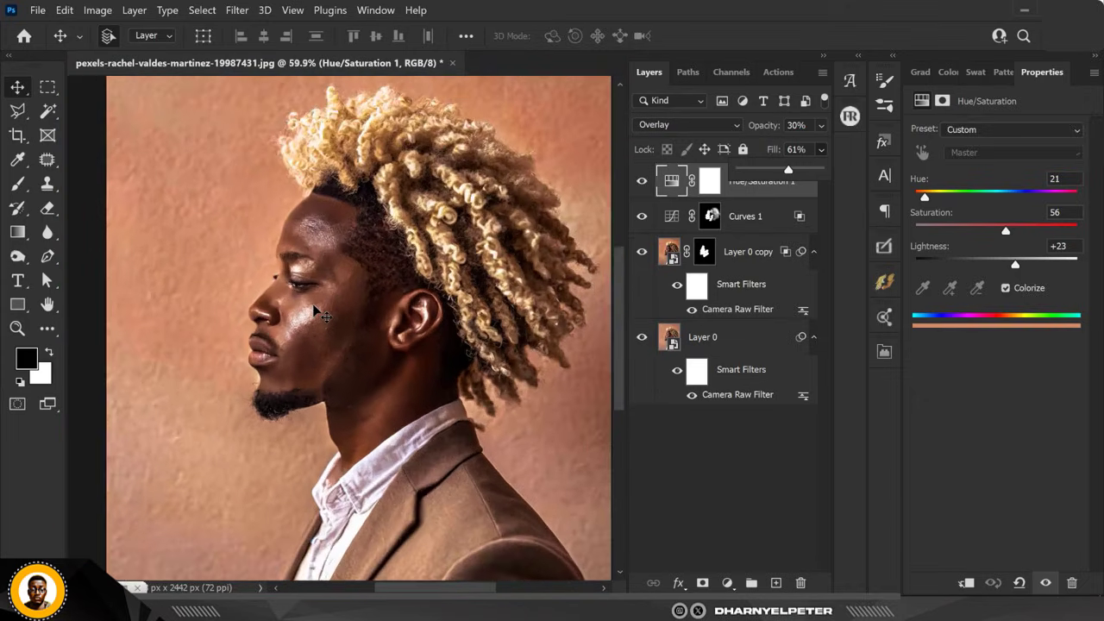
{"action": "scroll", "coordinate": [323, 316], "scroll_direction": "down", "scroll_amount": 2}
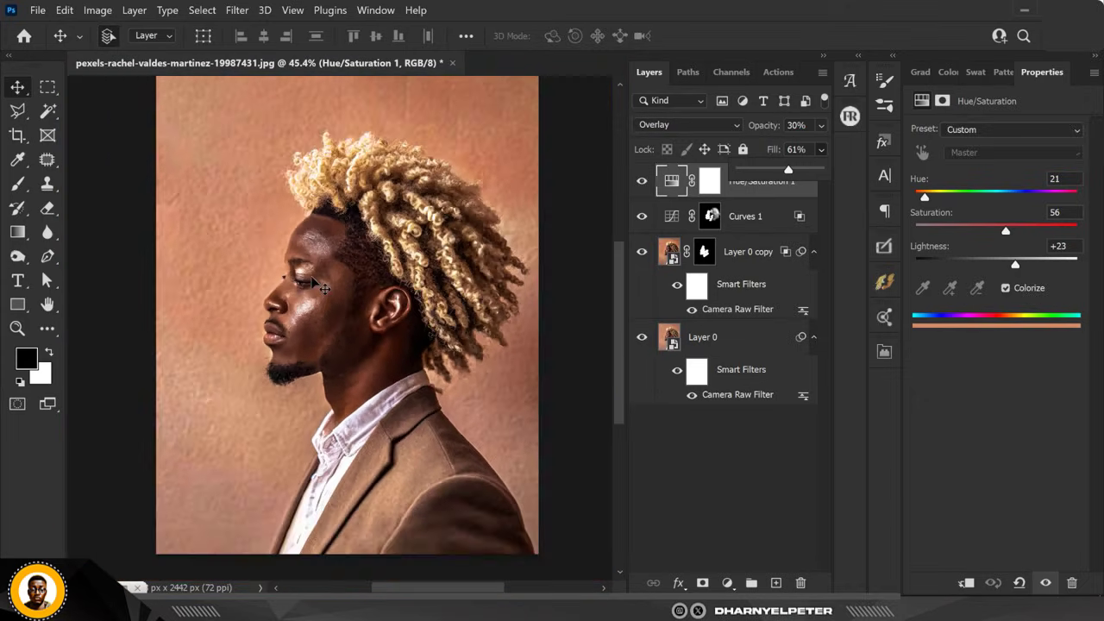
{"action": "left_click", "coordinate": [576, 217]}
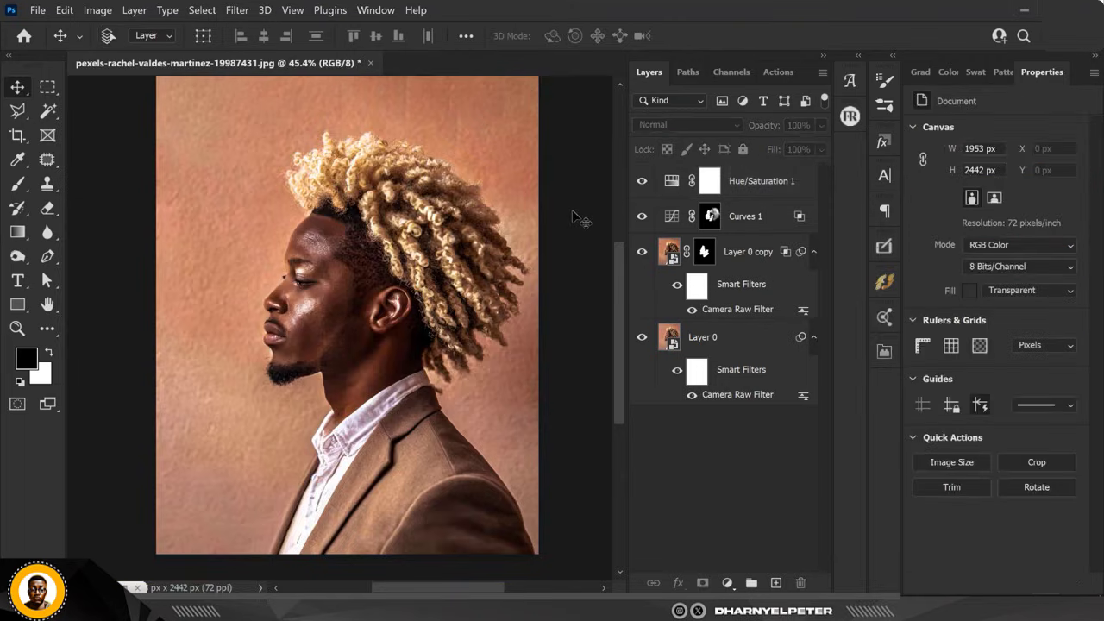
{"action": "scroll", "coordinate": [577, 217], "scroll_direction": "up", "scroll_amount": 1}
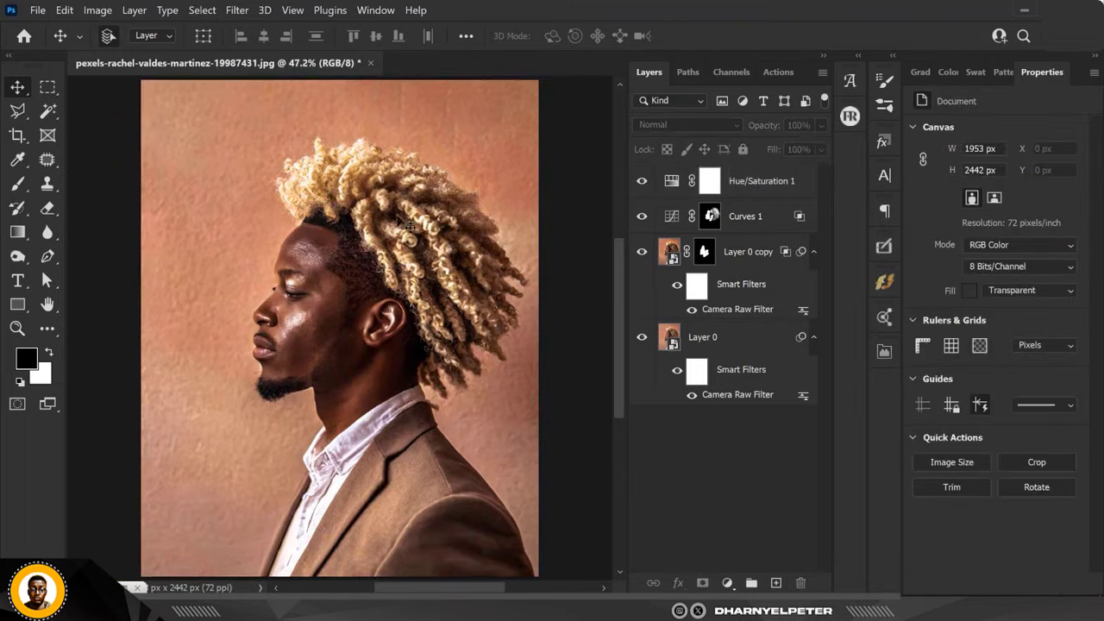